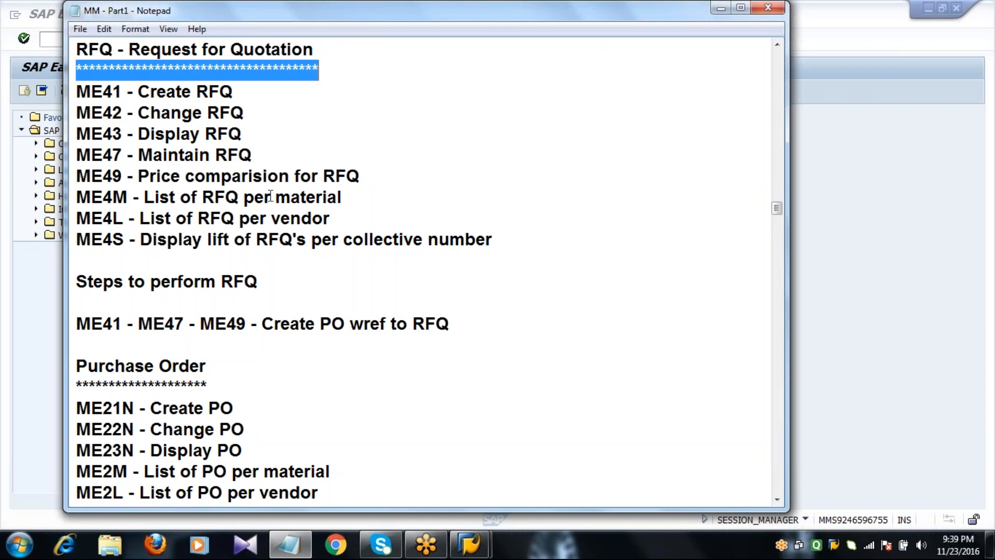
Highlight the ME41, ME42 and ME43 transaction lines in the Notepad RFQ list
drag(79, 92, 251, 125)
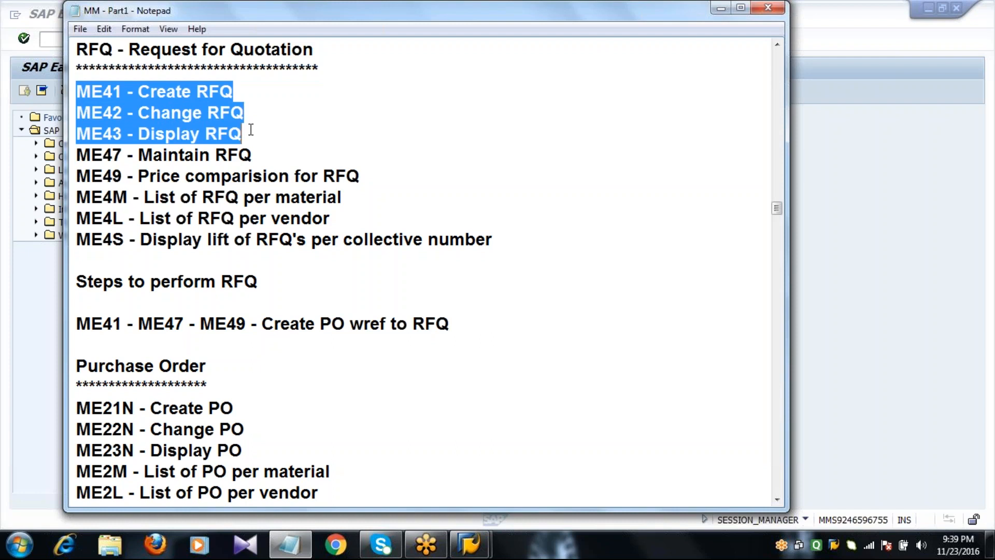
Start ME41 with RFQ type AN and quotation deadline 24.11.2016
click(56, 43)
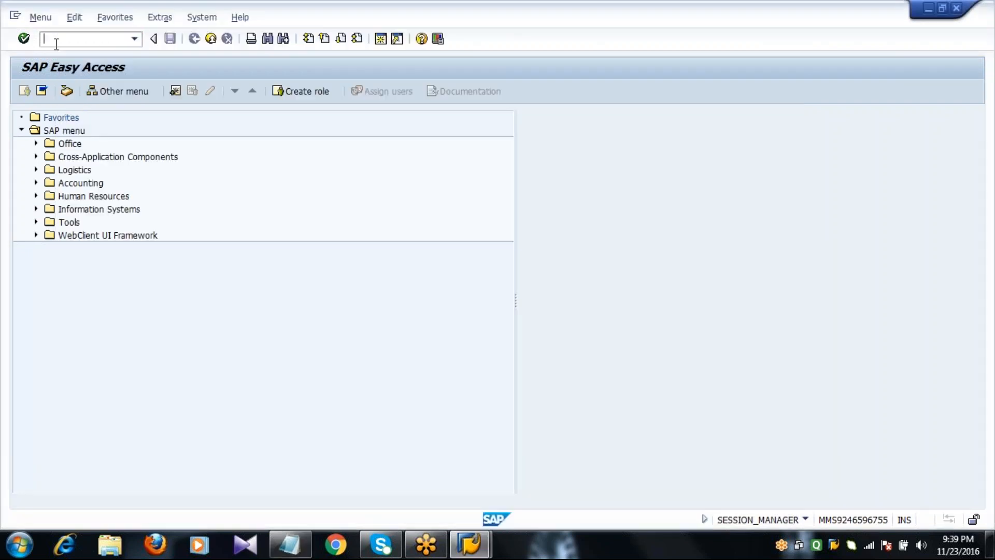
text(ME41)
key(Return)
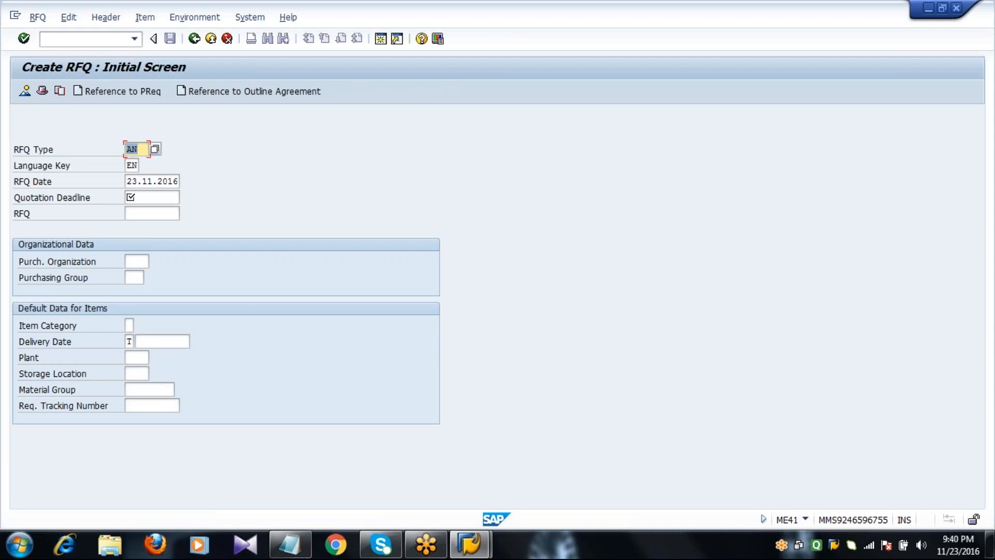
click(139, 149)
key(Tab)
key(Tab)
key(Tab)
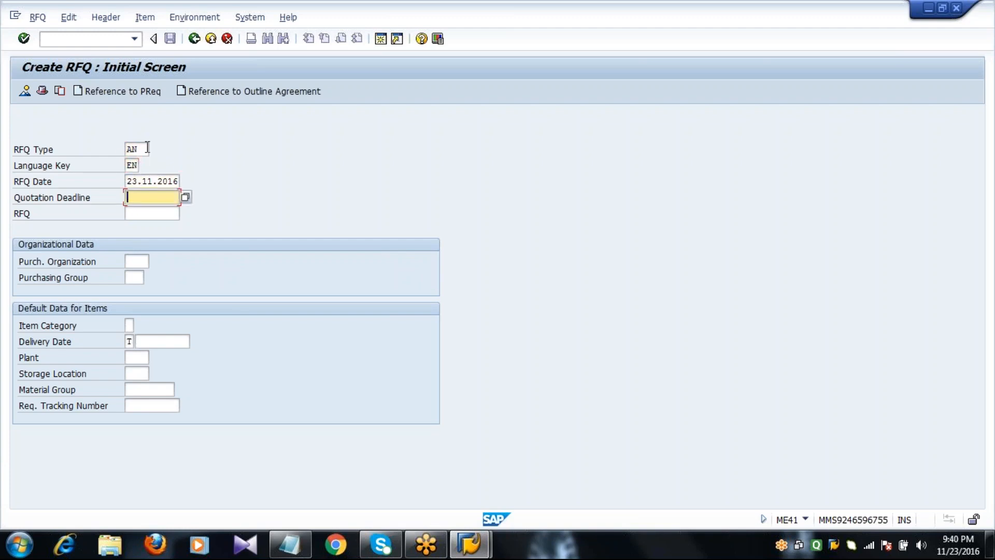
text(24.11.2016)
key(Tab)
key(Tab)
Enter purchasing org 2011, group 222, delivery 30.12.2016, plant 2011, storage location 0001, tracking number 4, then continue
text(2)
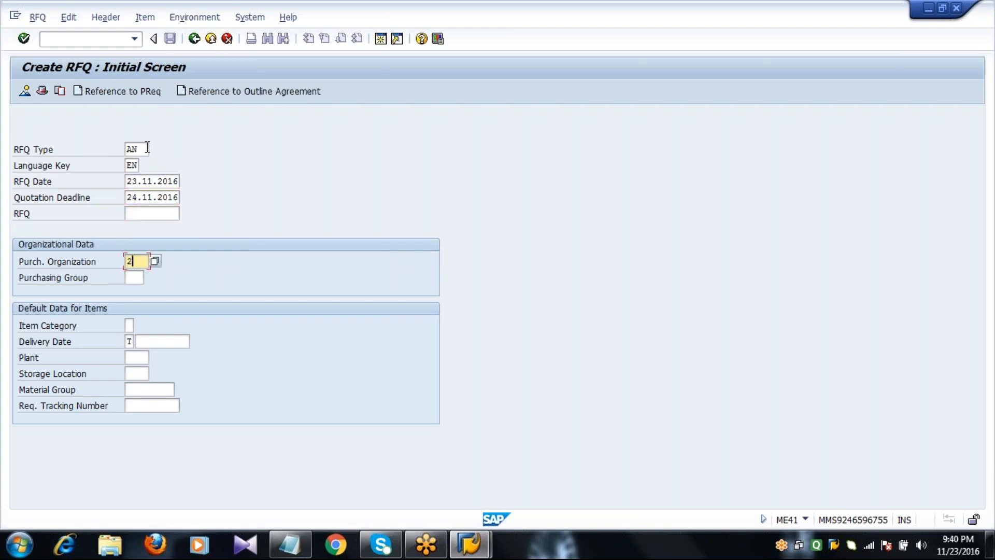
text(011)
key(Tab)
text(2)
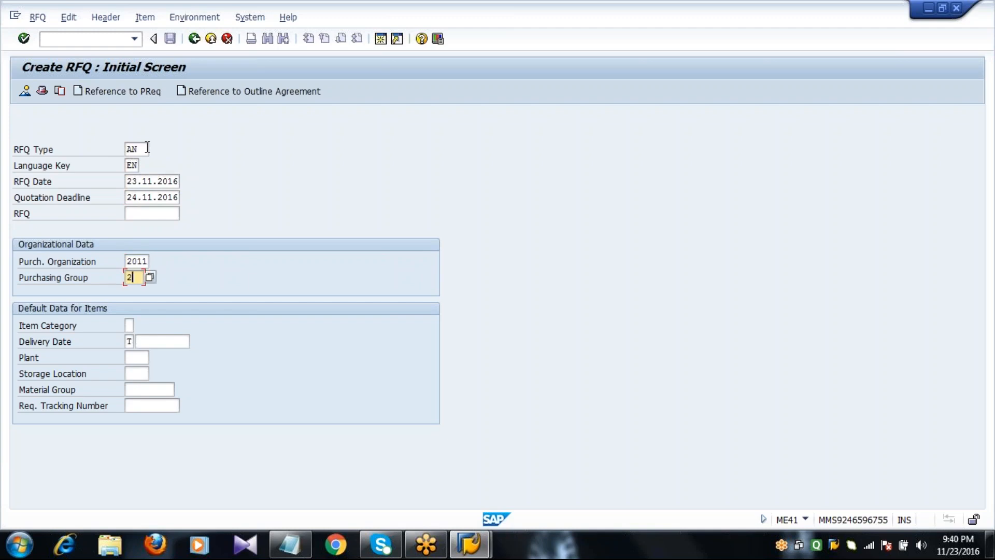
text(22)
key(Tab)
key(Tab)
key(Tab)
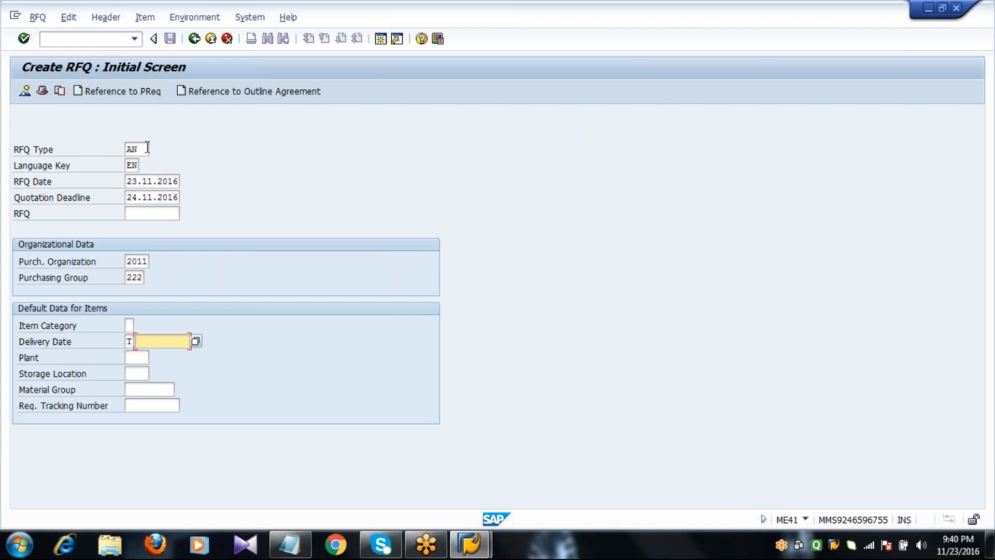
text(30.12.2)
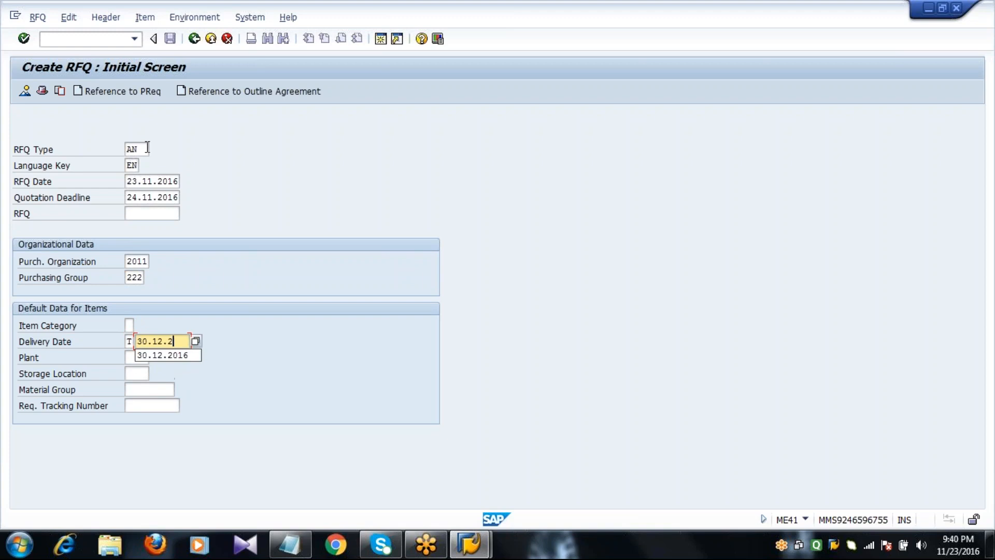
text(016)
key(Tab)
text(20)
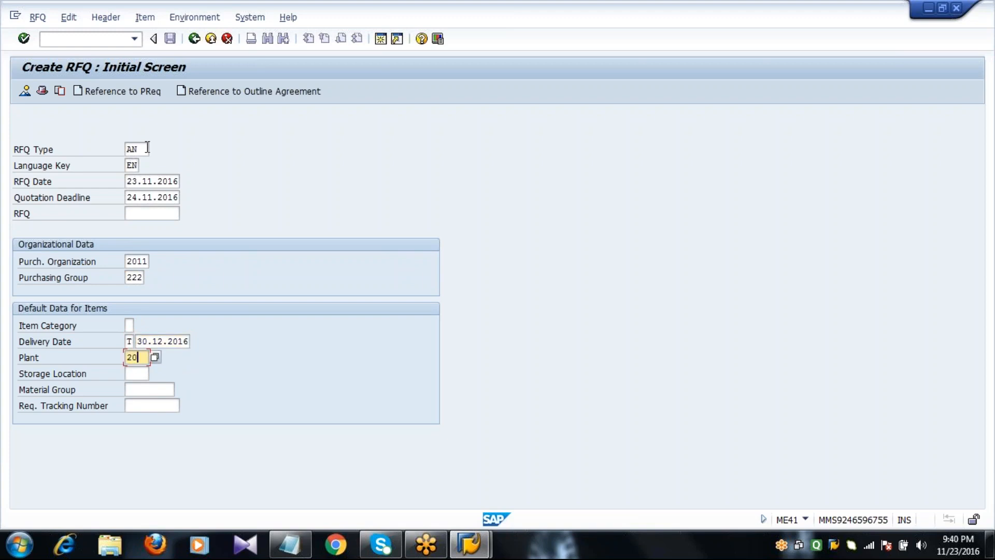
text(11)
key(Tab)
text(000)
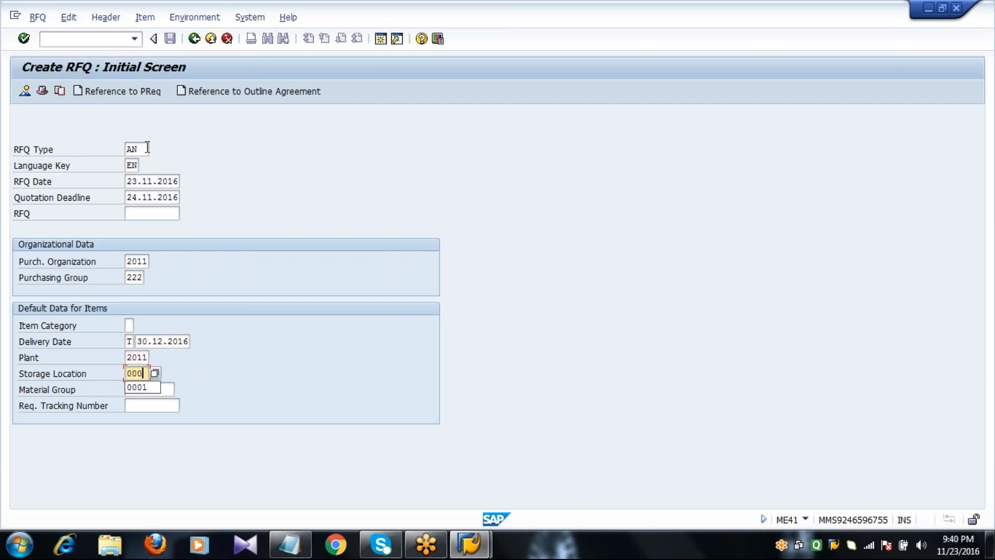
text(1)
key(Tab)
key(Tab)
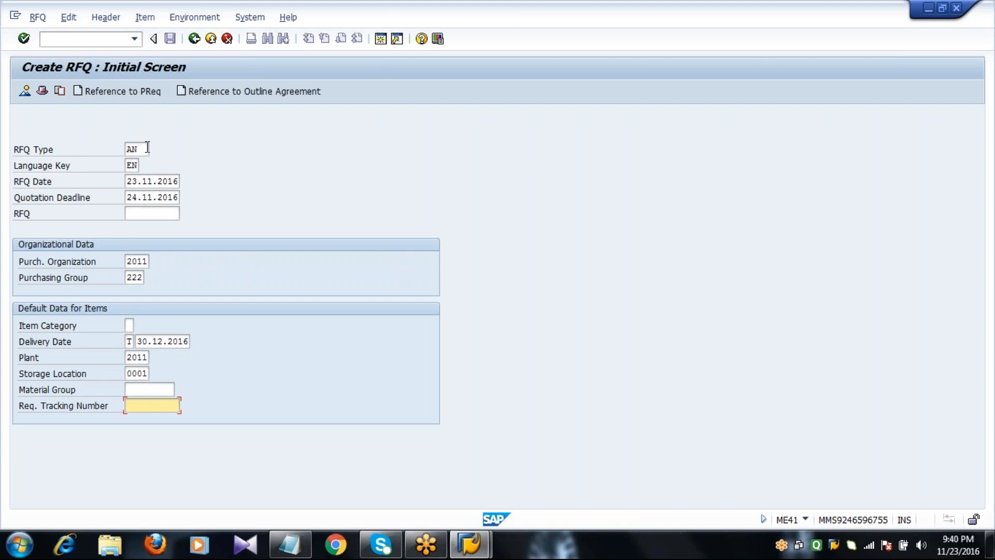
text(4)
key(Return)
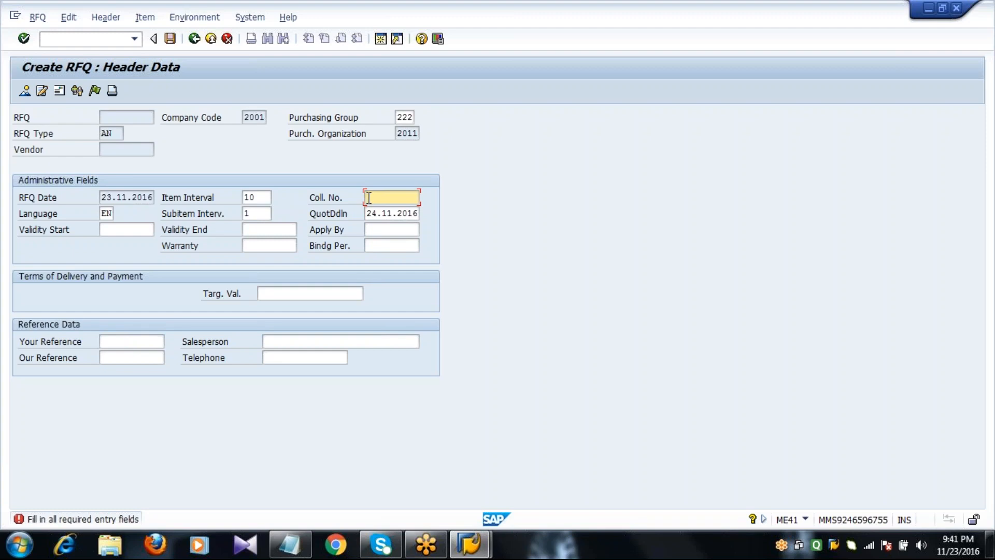
Fill in the collective number on the header data and continue to the item overview
text(2)
key(Return)
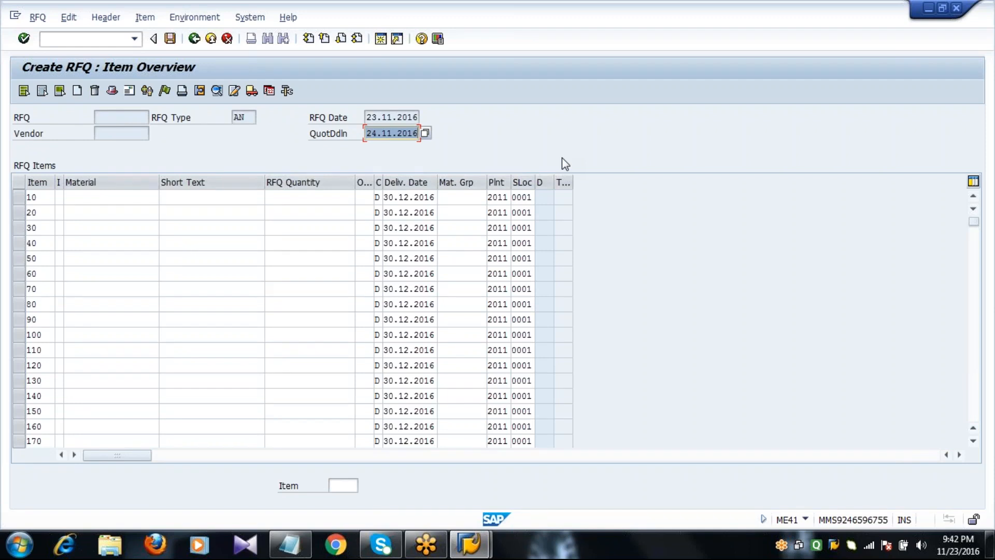
Search materials in plant 2011 and choose H.R.STEEL 6051 for item 10
click(127, 200)
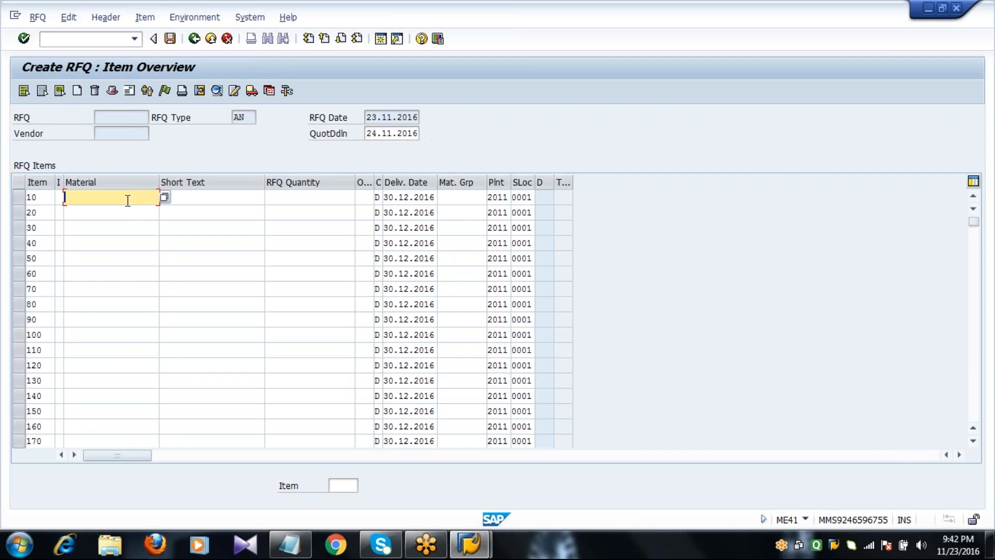
click(163, 197)
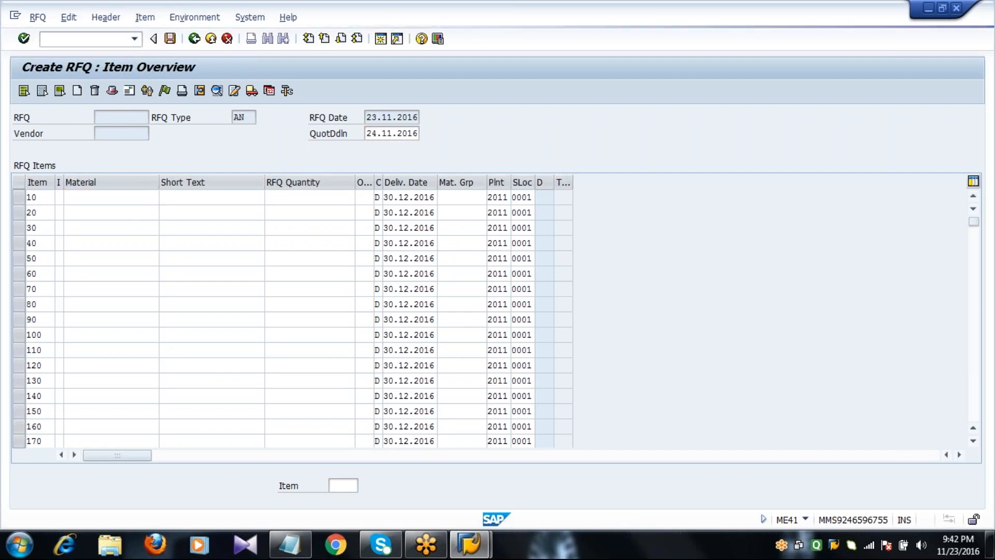
click(182, 229)
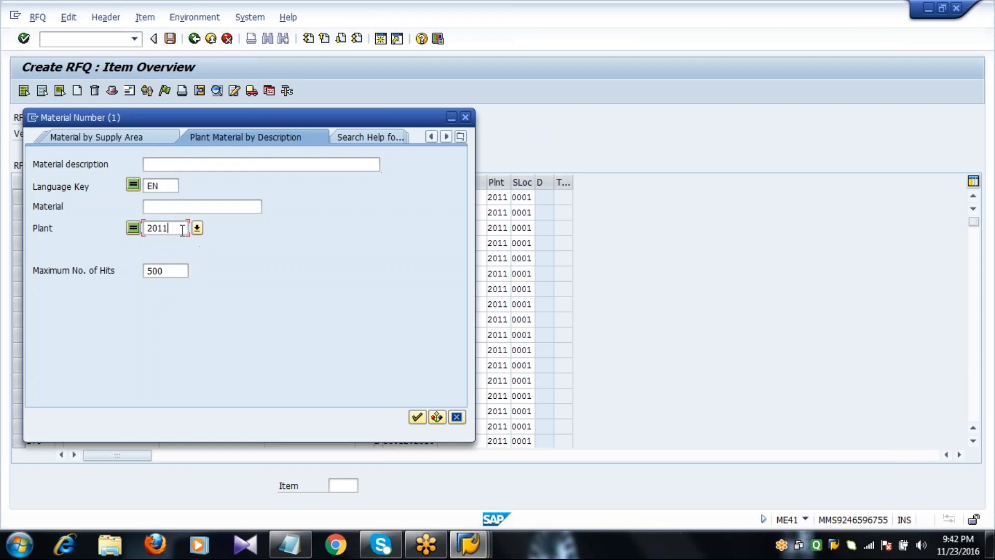
key(Return)
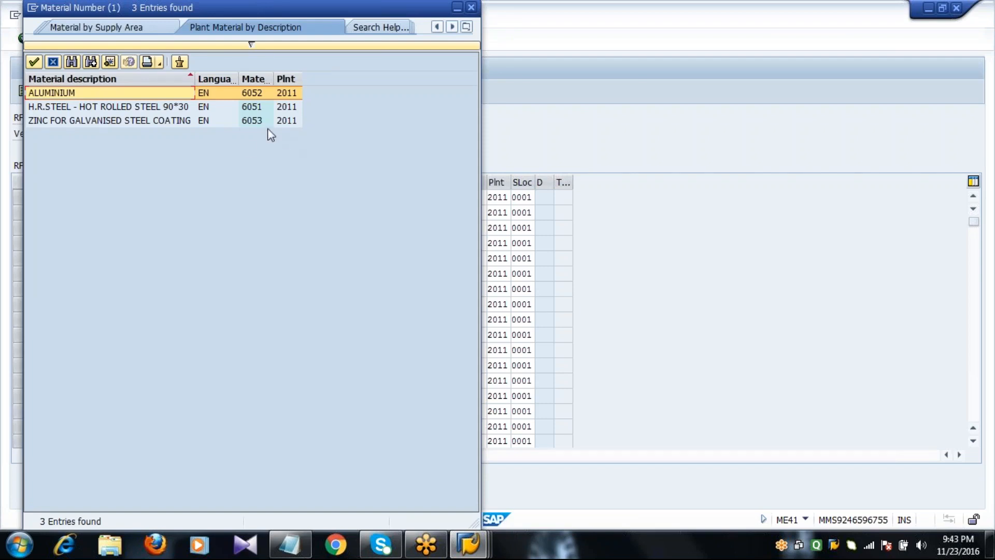
click(257, 108)
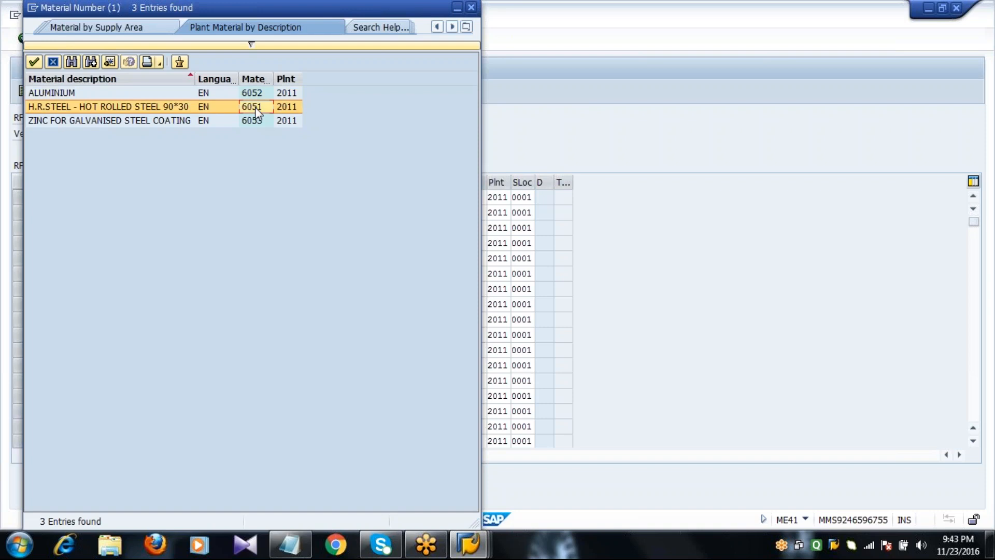
double_click(257, 109)
click(292, 199)
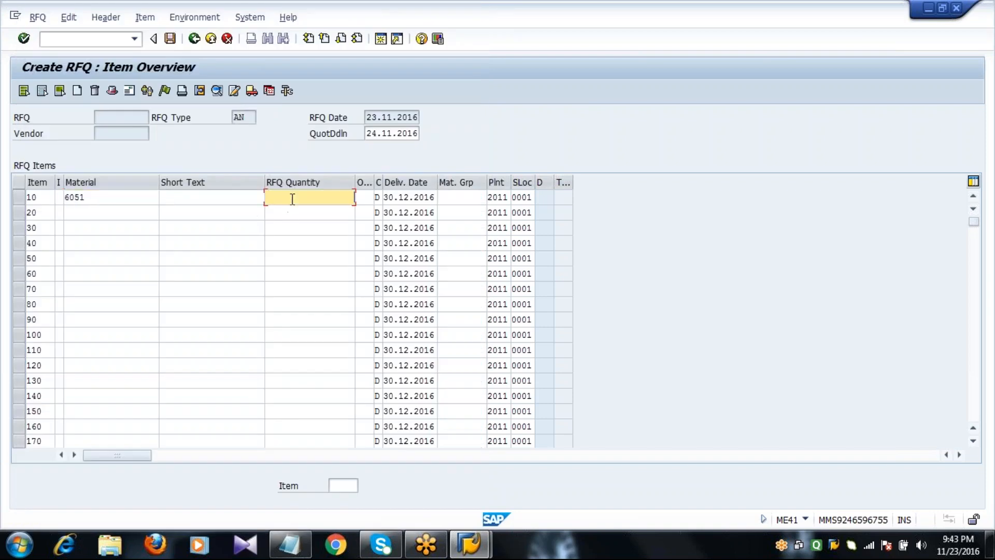
Enter an RFQ quantity of 100 for item 10, confirm it, and select the item row
text(100)
key(Return)
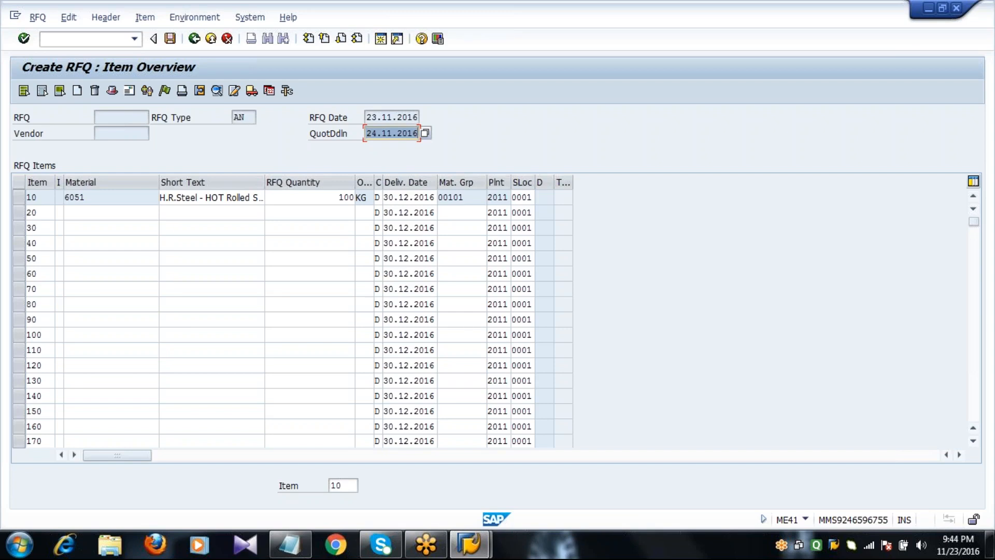
click(24, 199)
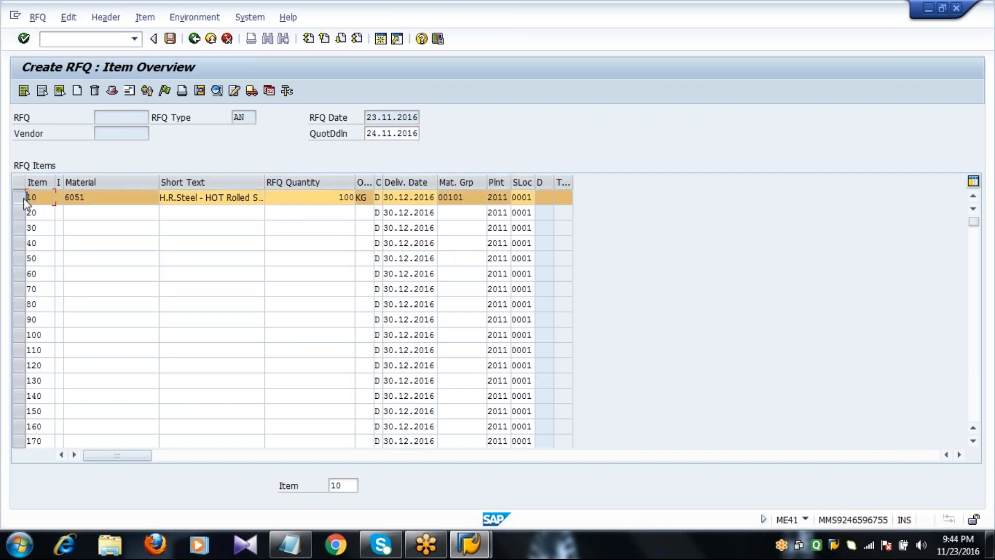
Open the vendor address and load vendor 2201 via a company code 2001 vendor search
click(130, 90)
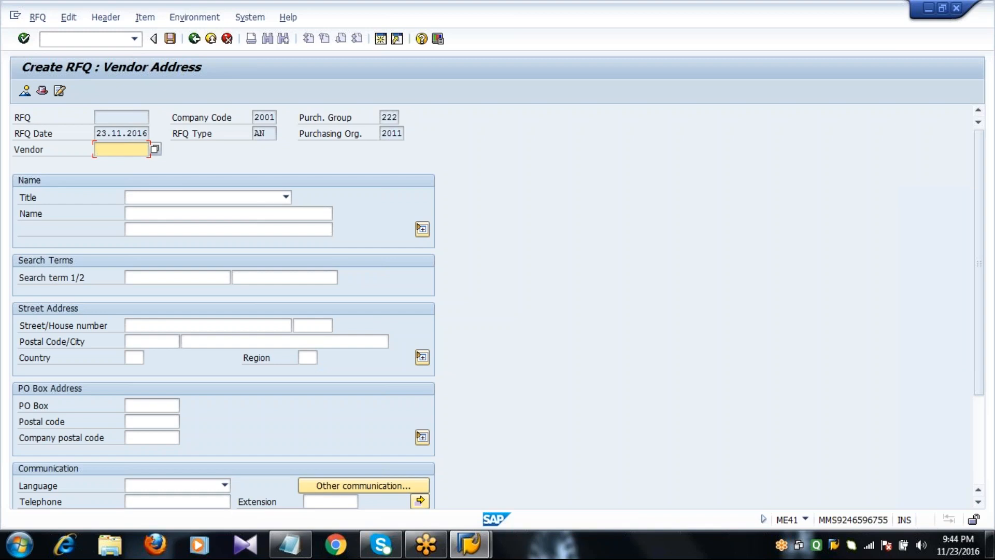
click(154, 149)
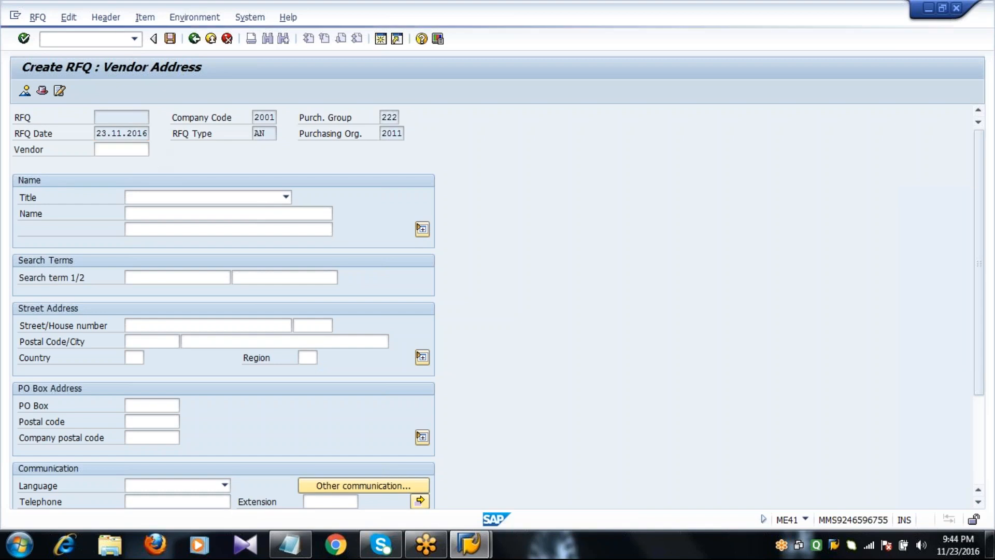
click(241, 304)
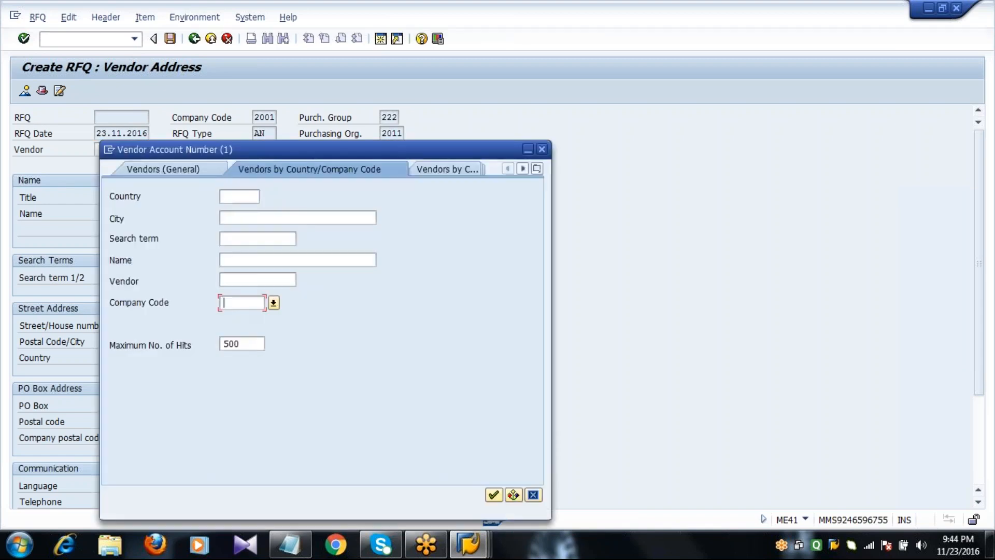
text(2001)
click(493, 495)
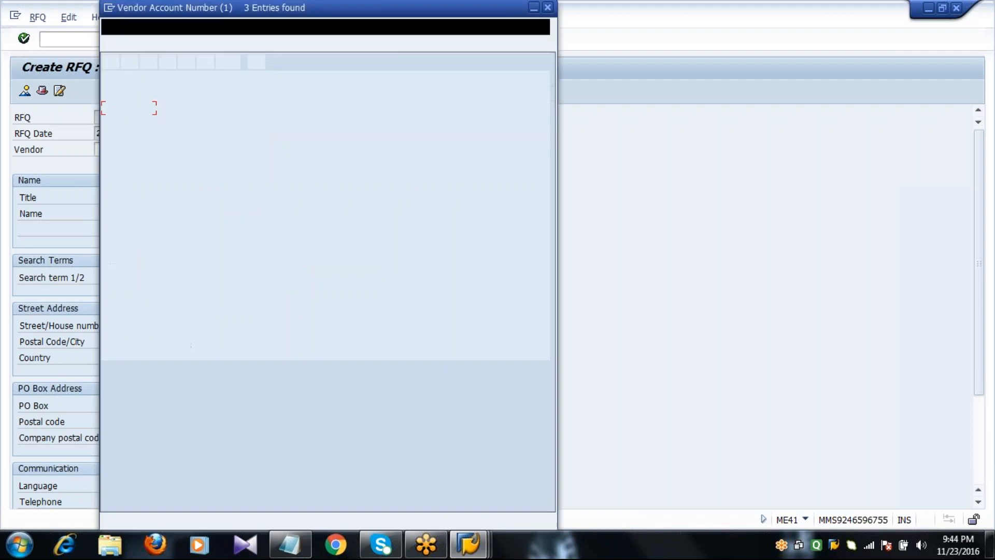
double_click(267, 123)
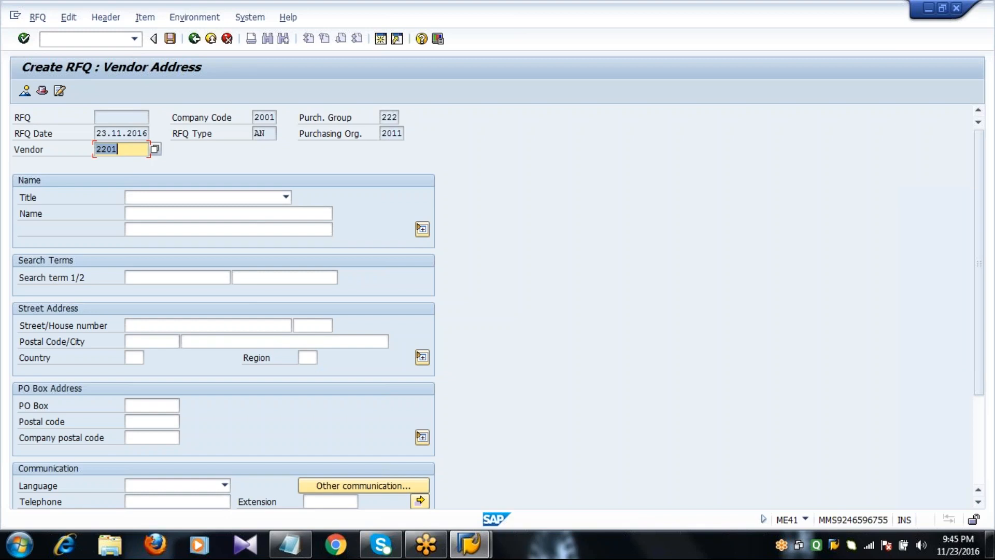
key(Return)
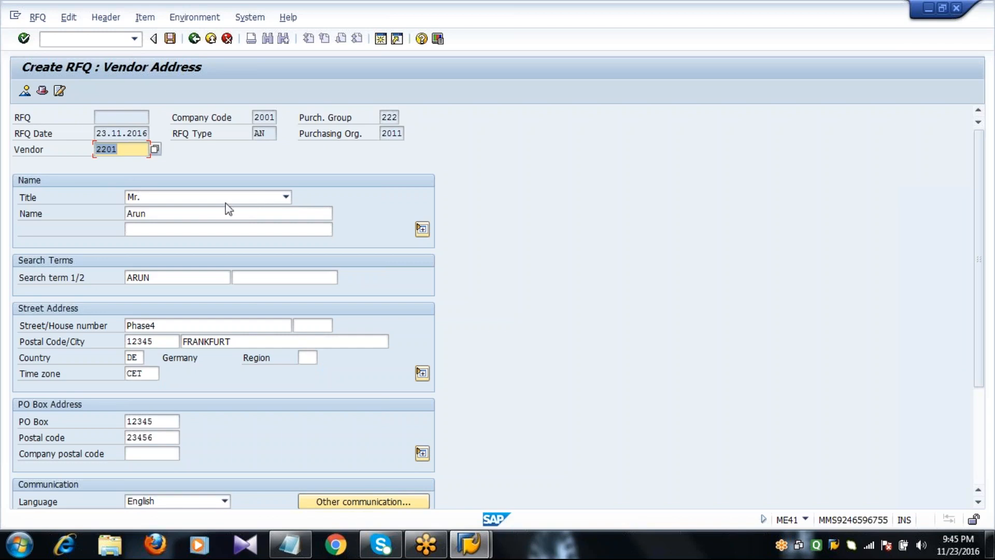
click(187, 216)
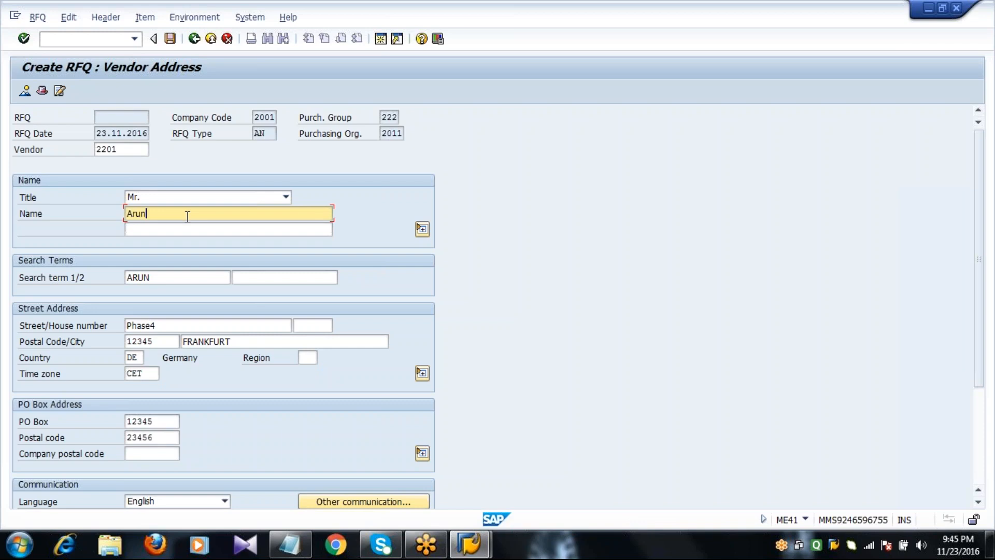
click(171, 40)
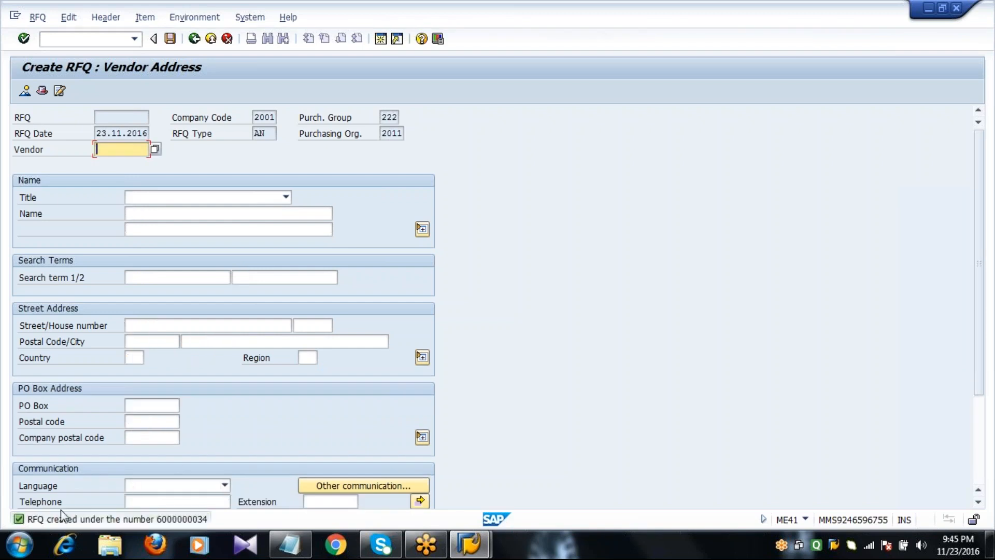
double_click(154, 518)
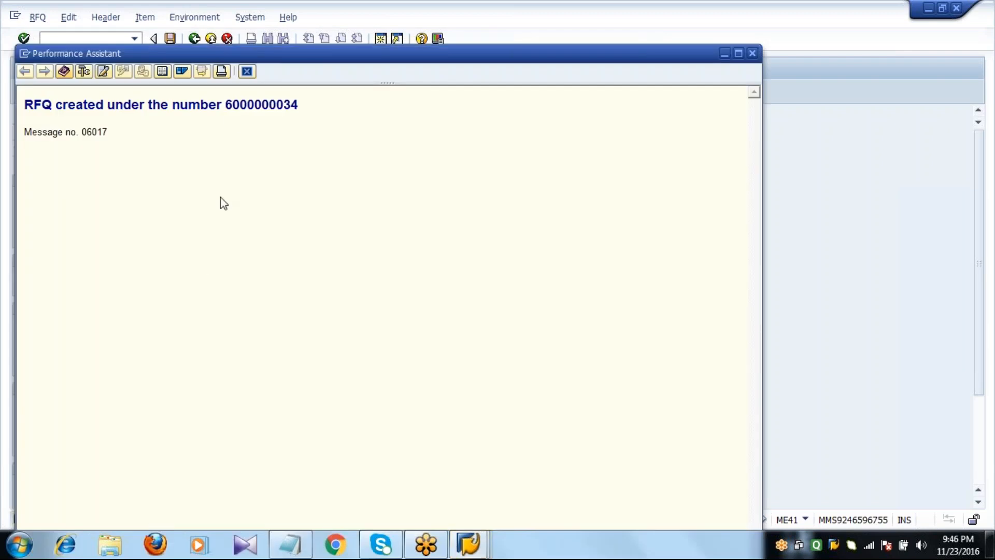
click(248, 73)
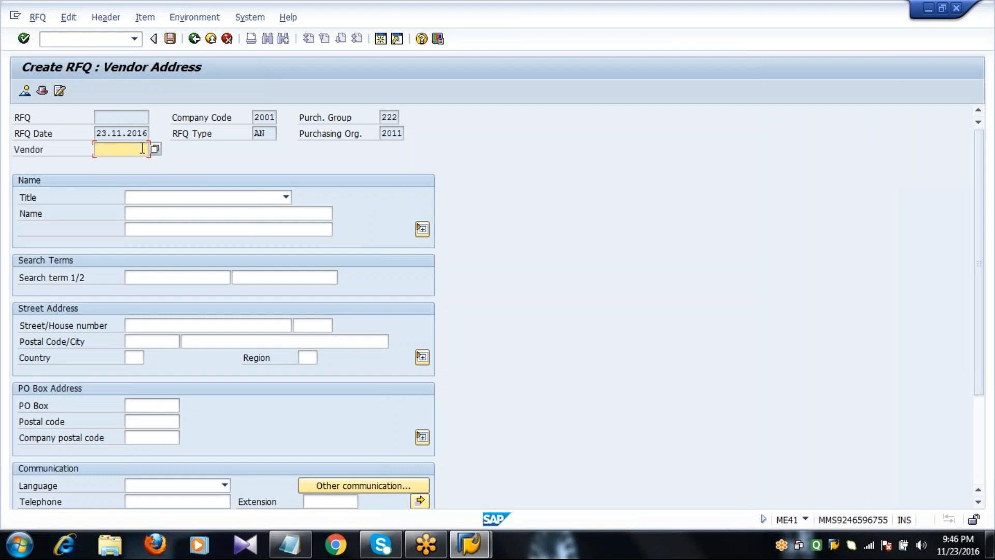
Enter vendor 2202 and save its RFQ, then enter vendor 2203 and save another
text(2202)
key(Return)
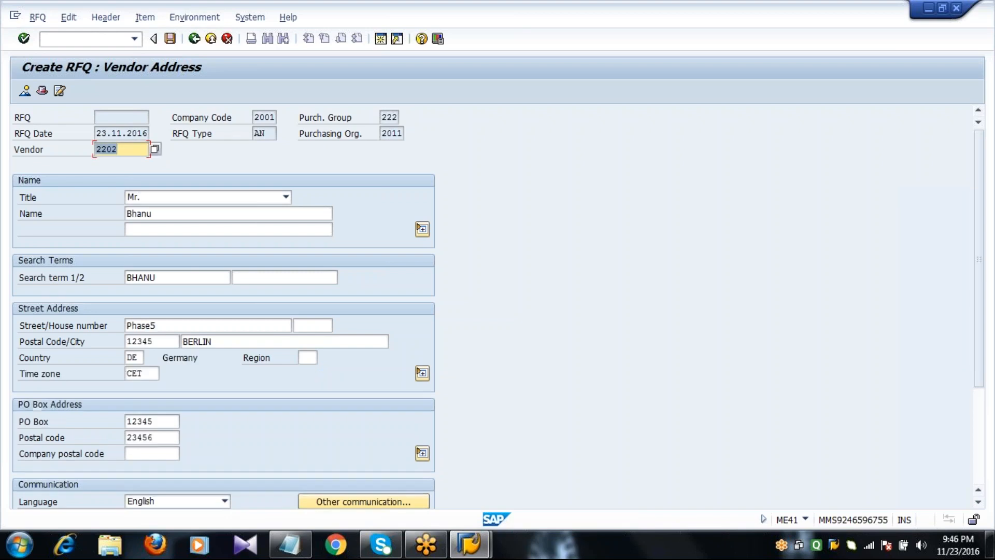
click(173, 39)
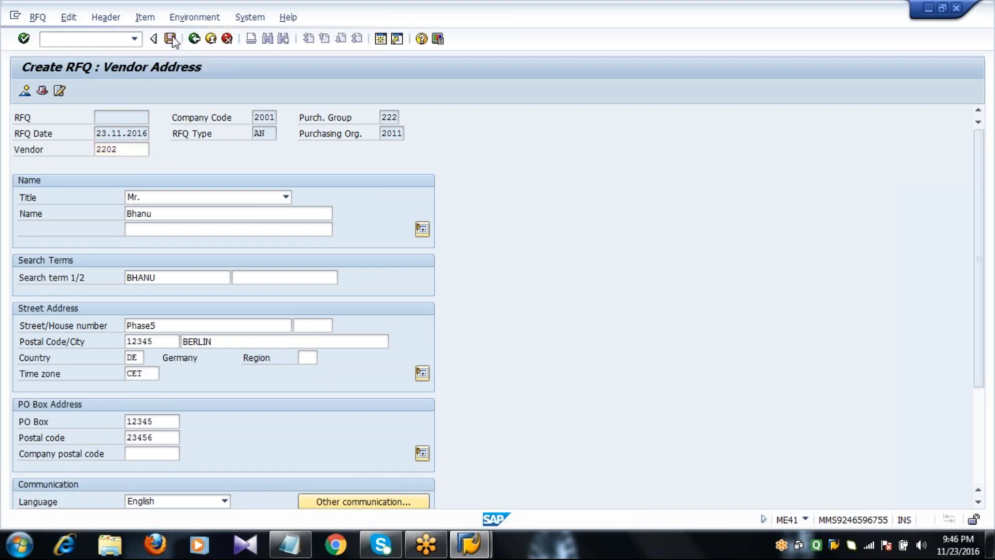
text(2)
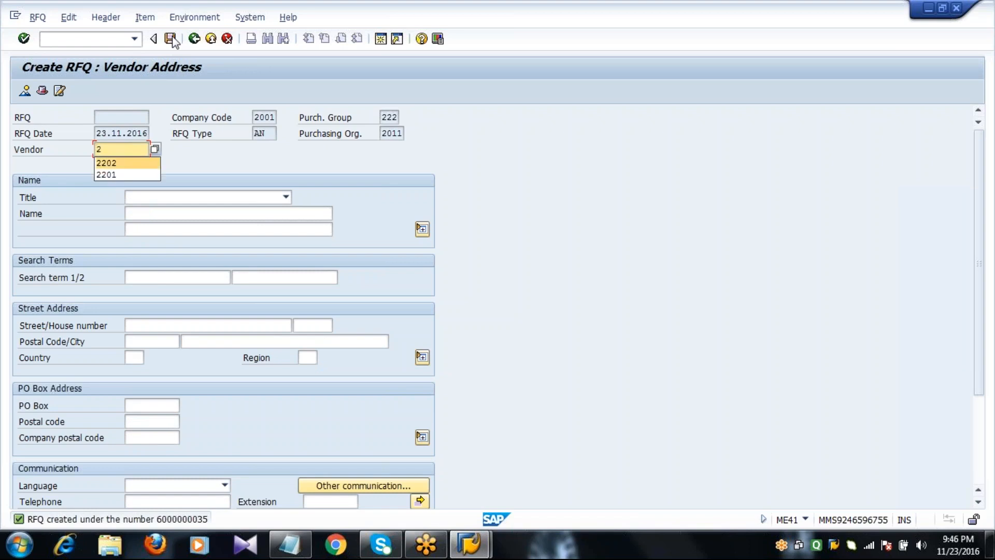
text(203)
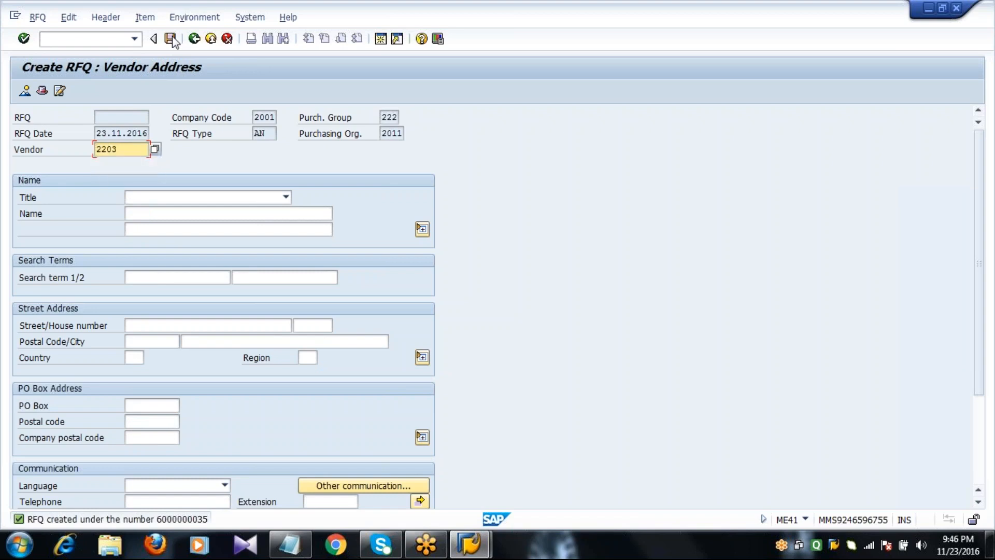
key(Return)
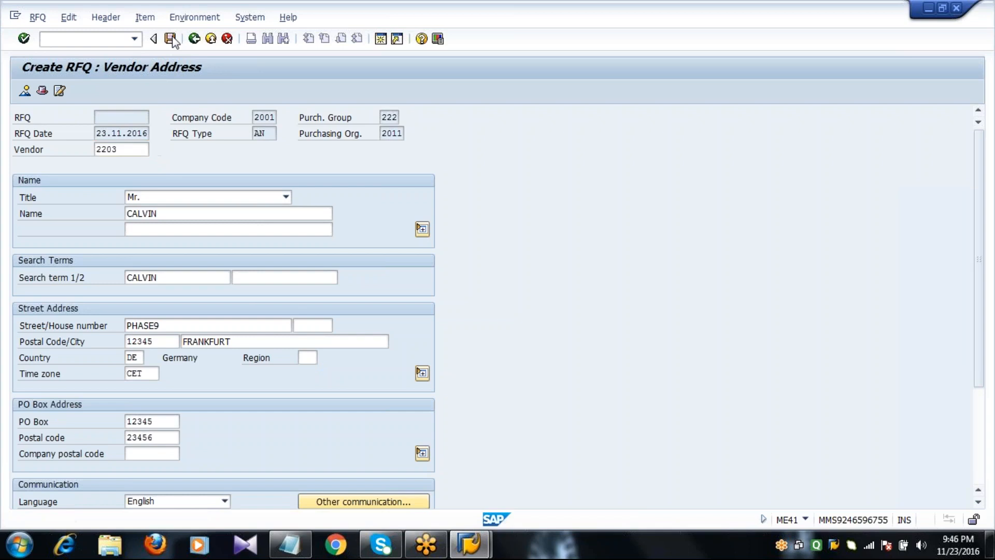
click(173, 39)
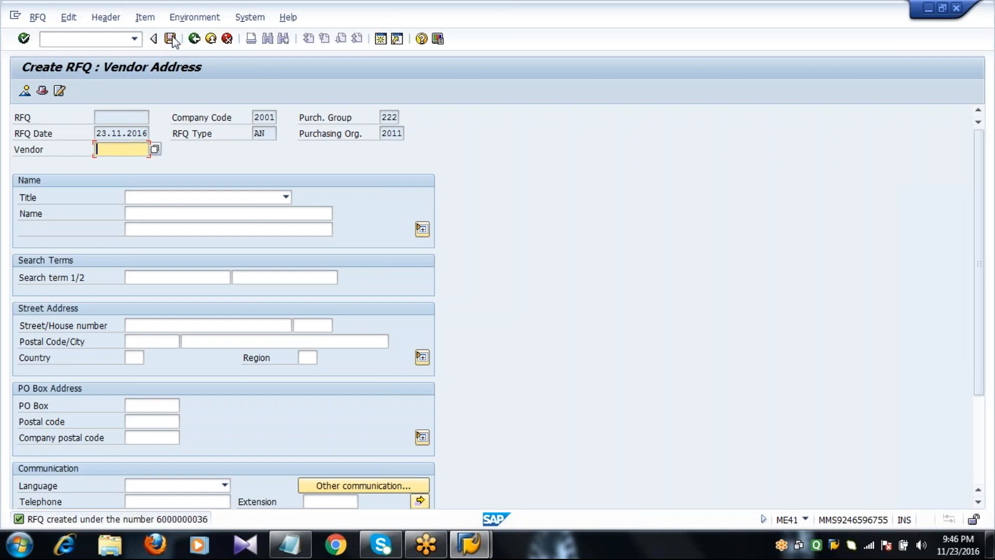
Exit RFQ creation, check the ME47 entry in the Notepad notes, and return to SAP's command field
click(211, 39)
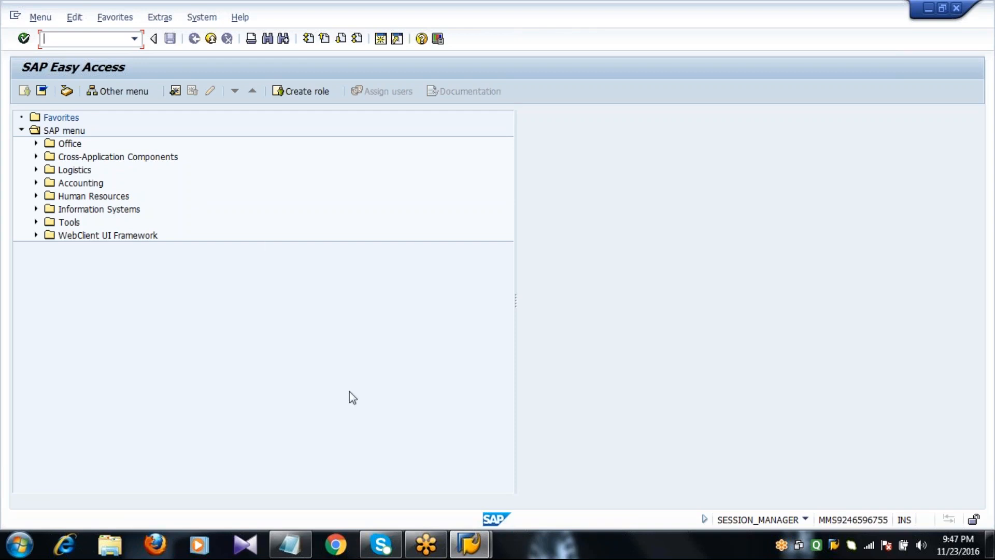
click(301, 542)
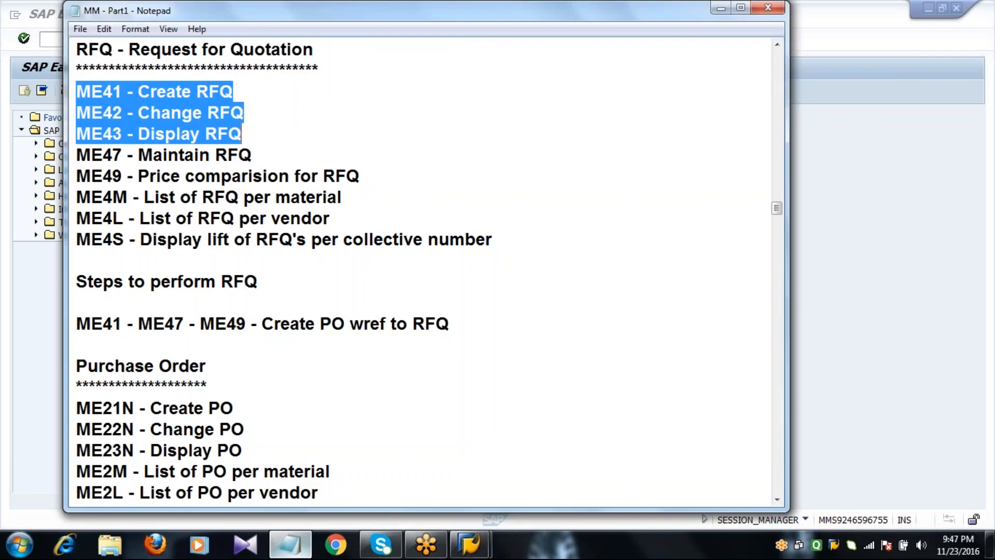
click(265, 155)
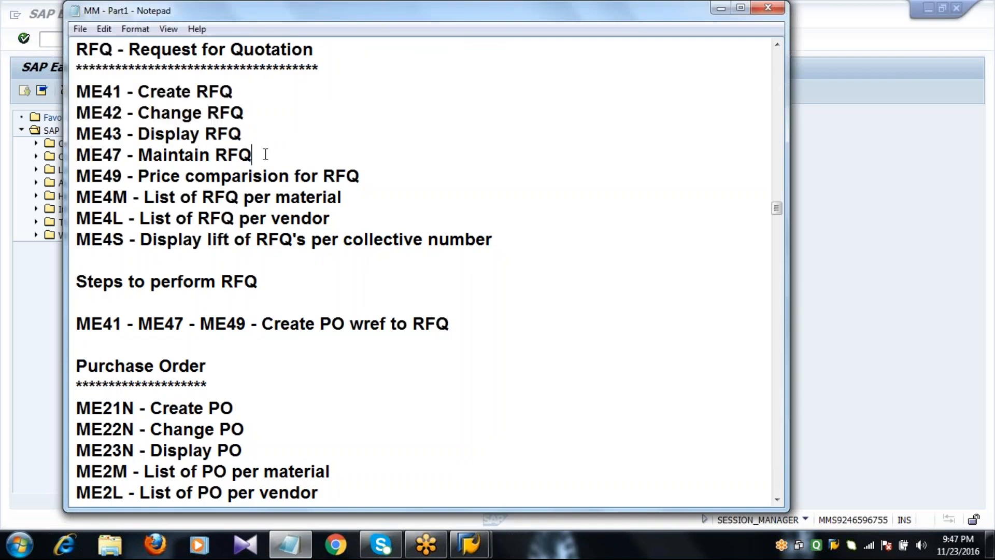
click(37, 364)
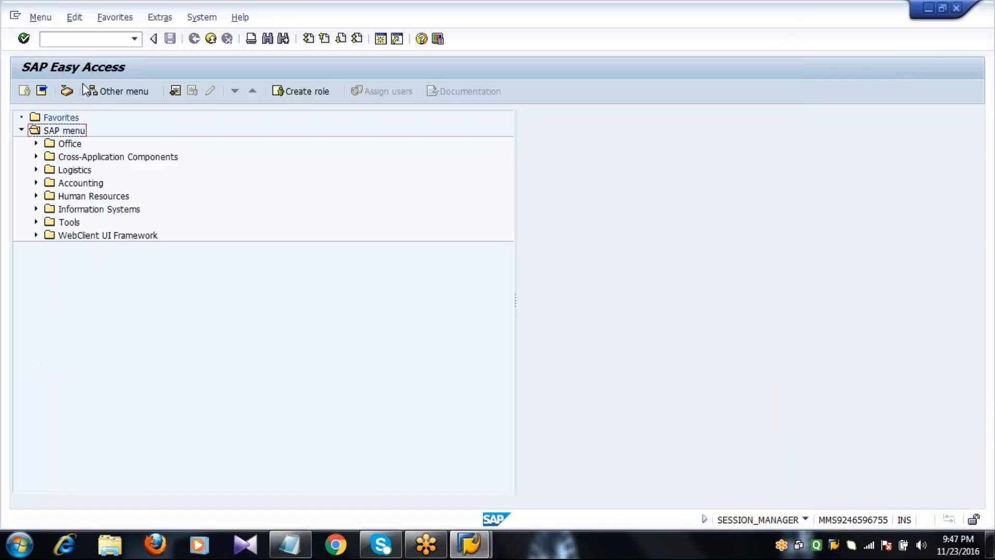
click(102, 43)
text(ME46)
key(BackSpace)
text(7)
key(Return)
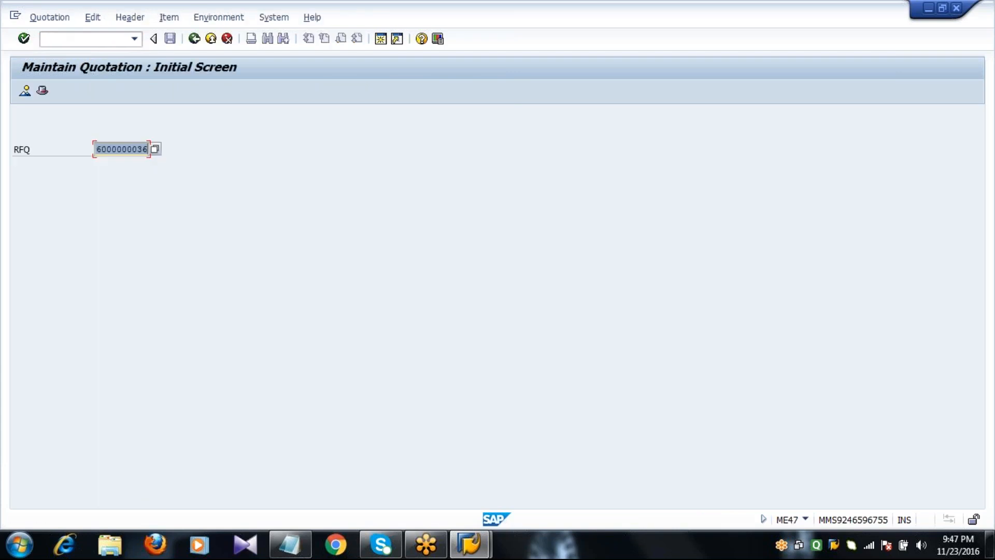
key(End)
key(BackSpace)
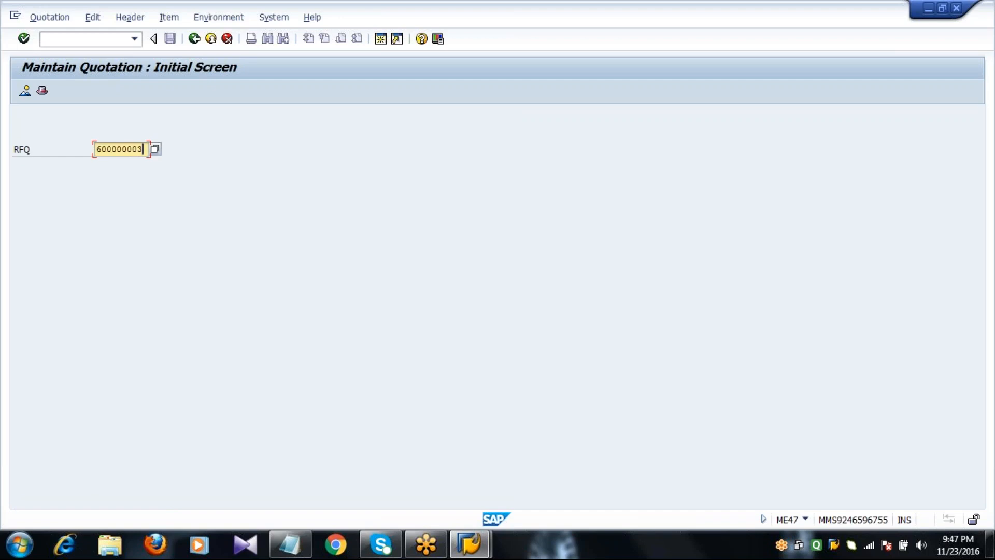
text(4)
key(Return)
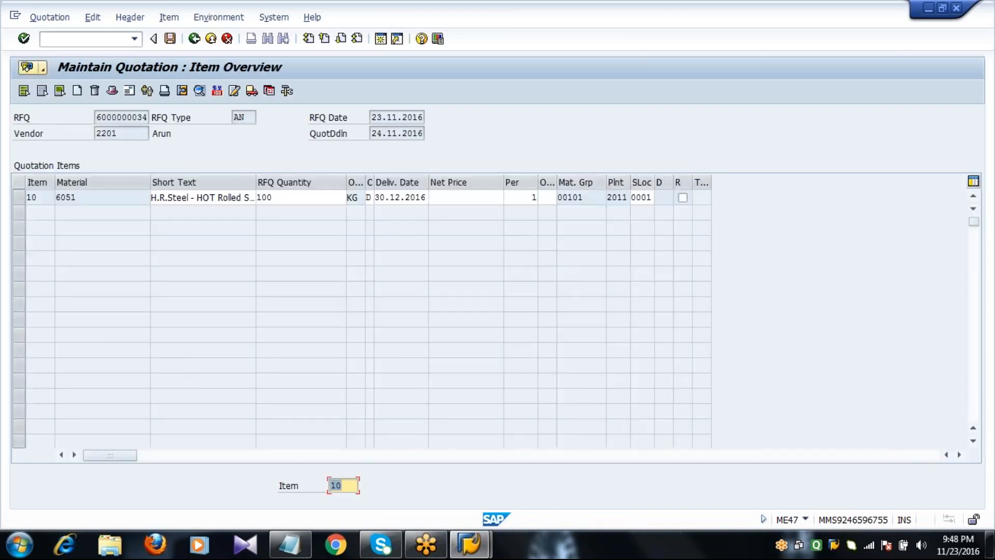
Select quotation item 10 (material 6051) and open its item conditions
click(20, 198)
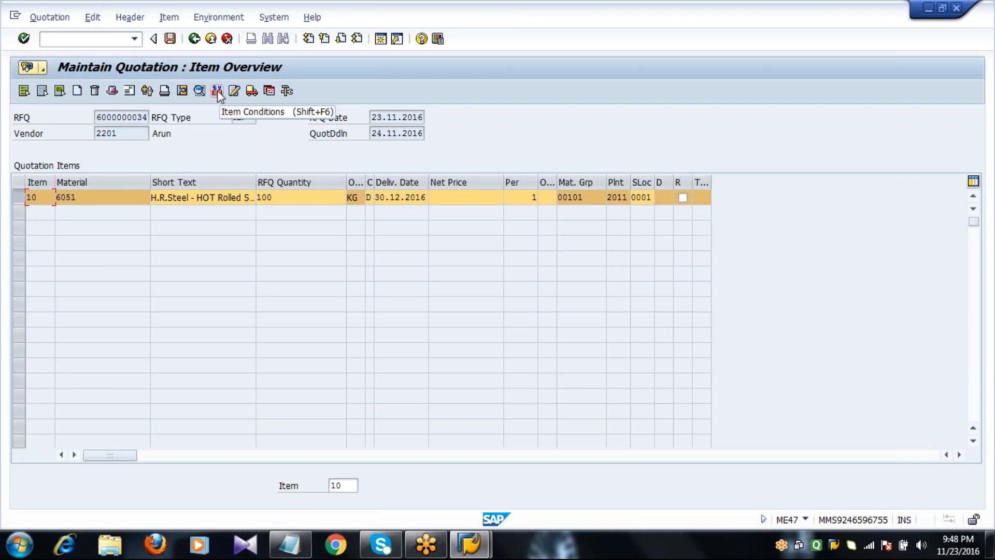
click(216, 90)
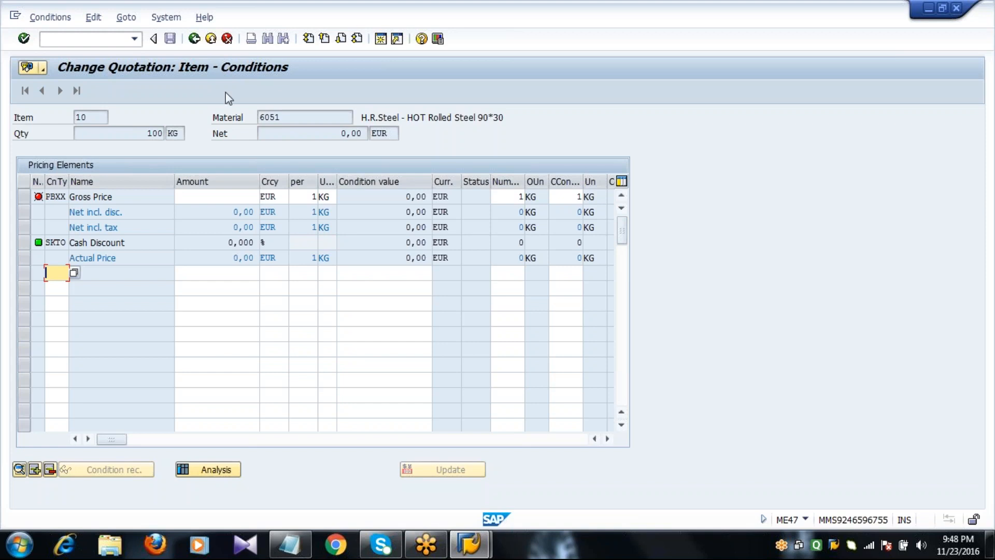
Enter a gross price of 300 and add an RA01 discount of 4%
click(218, 196)
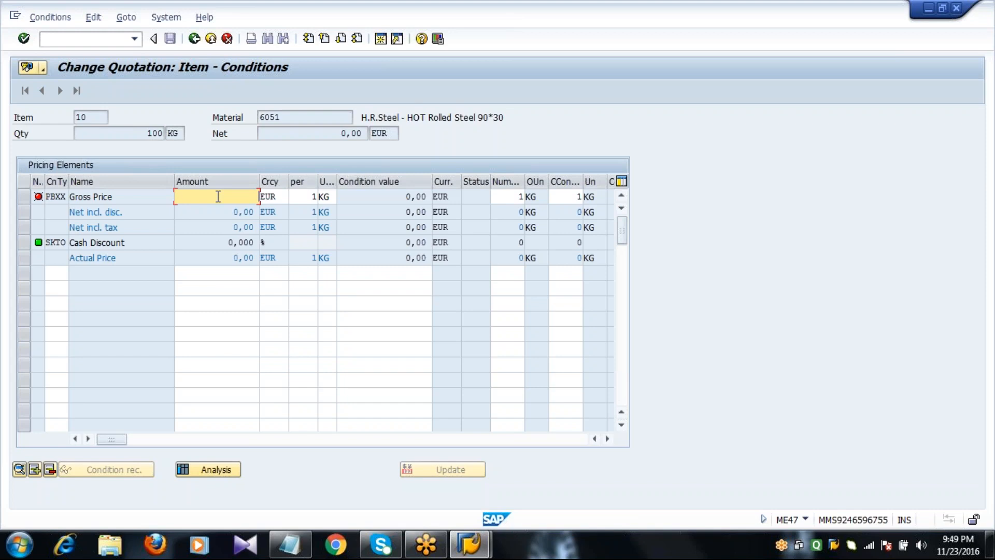
text(300)
key(Return)
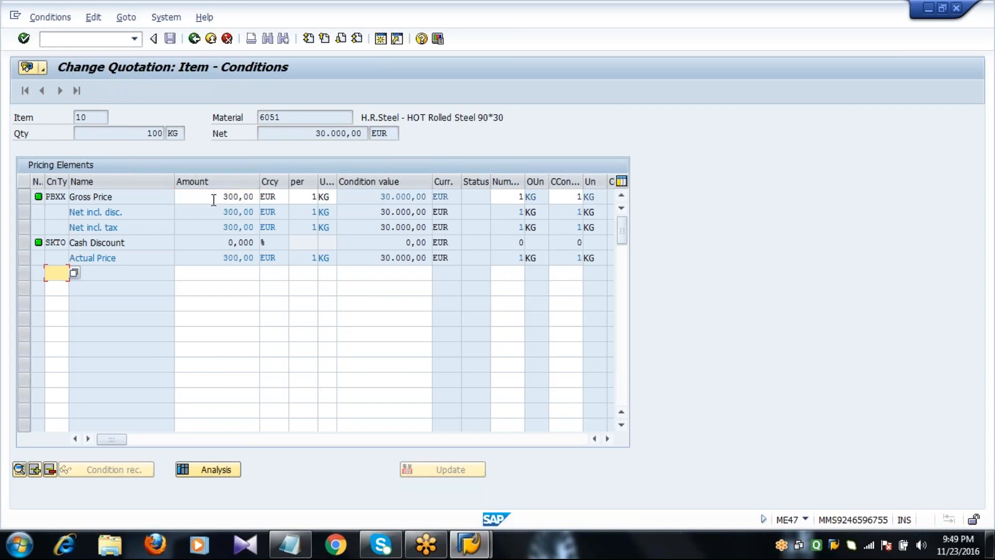
text(RA01)
key(Tab)
text(4)
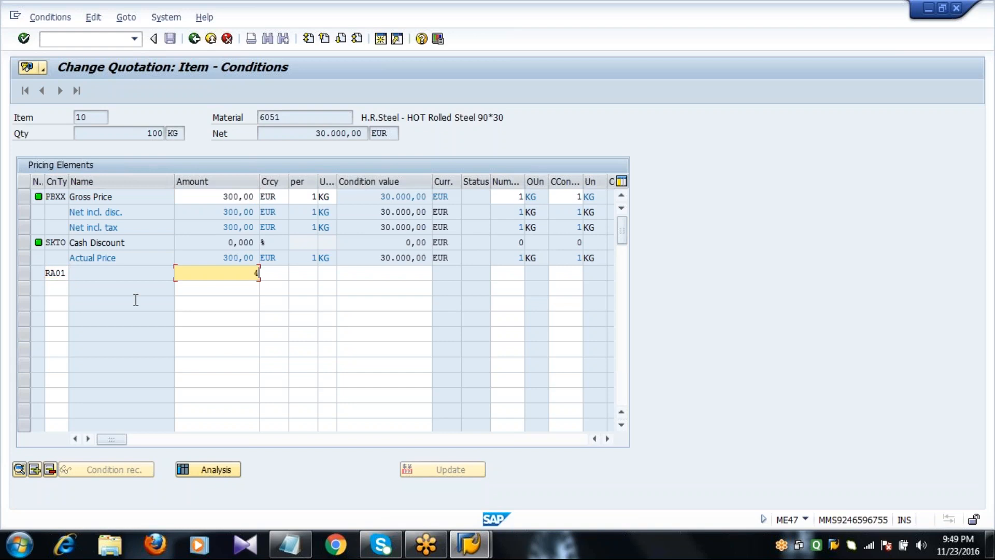
key(Return)
Add a 7% ZA01 surcharge and a 2% FRA1 freight condition
text(ZA01)
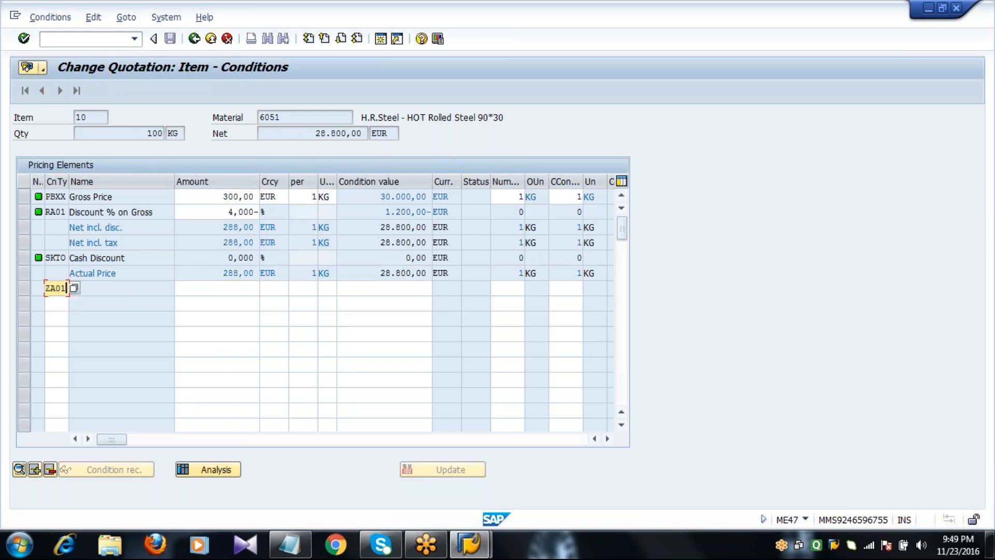
key(Tab)
key(Return)
text(FRA1)
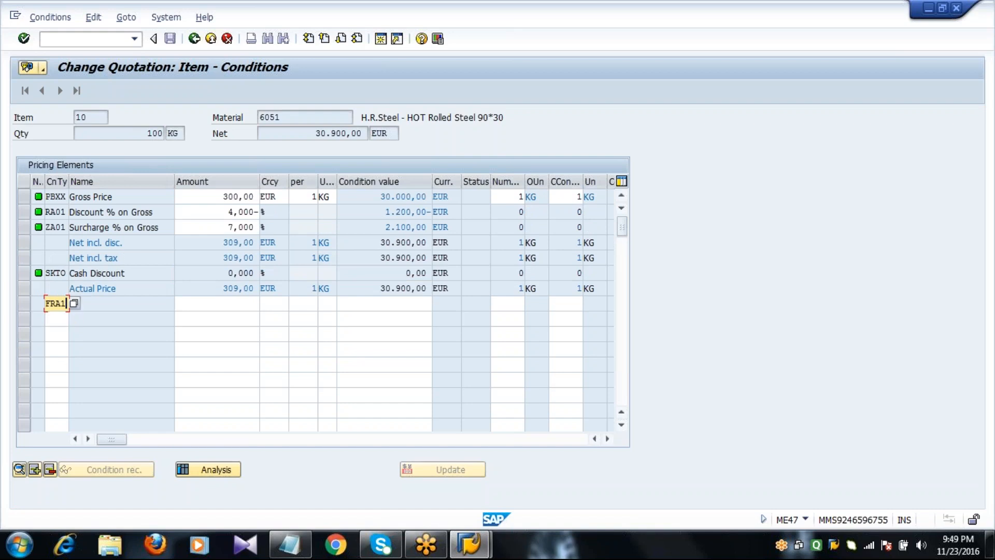
key(Tab)
text(2)
key(Return)
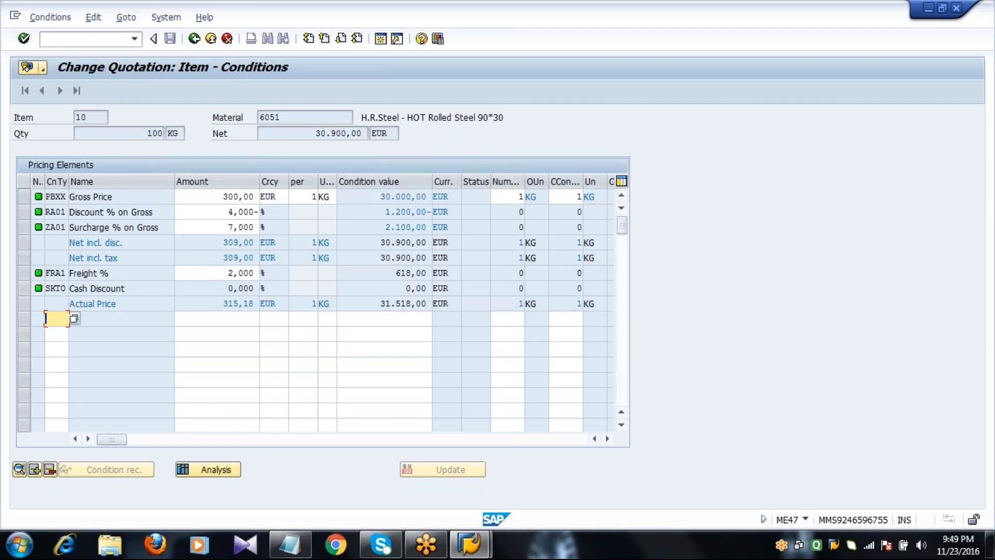
click(101, 212)
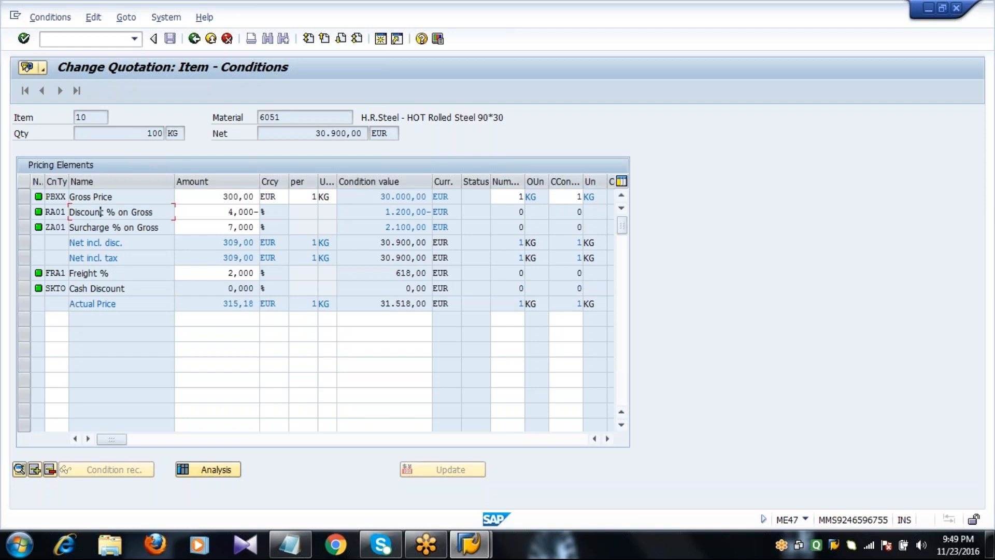
click(194, 40)
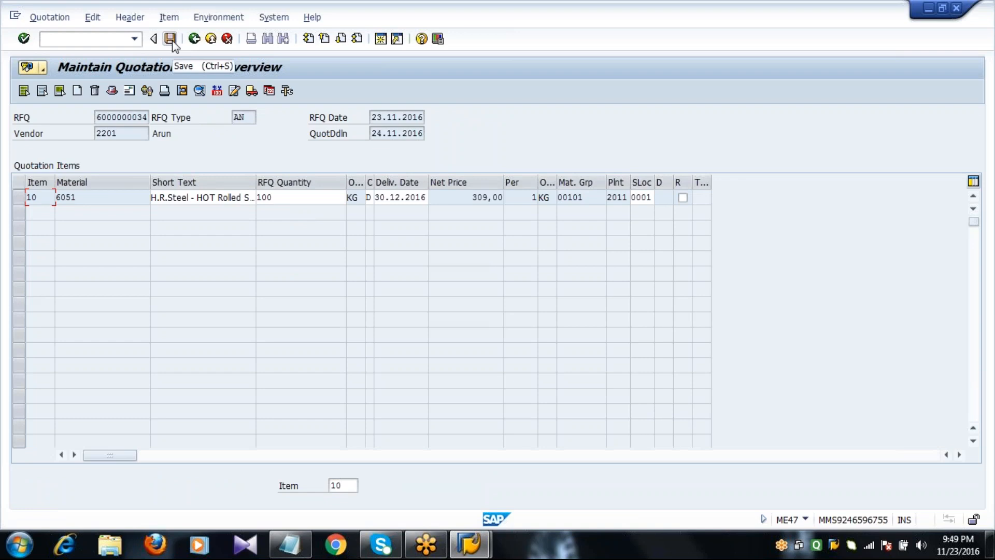
click(170, 39)
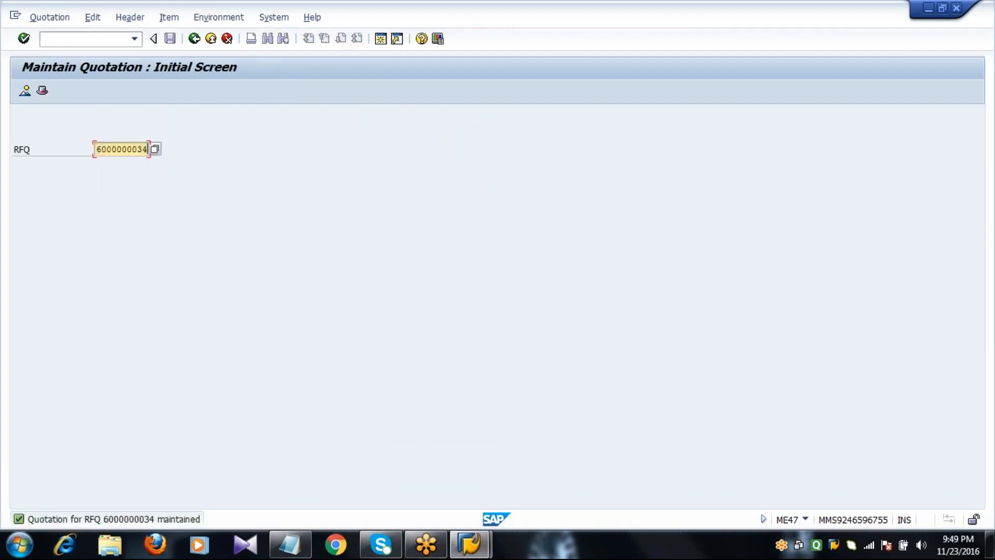
key(BackSpace)
text(5)
key(Return)
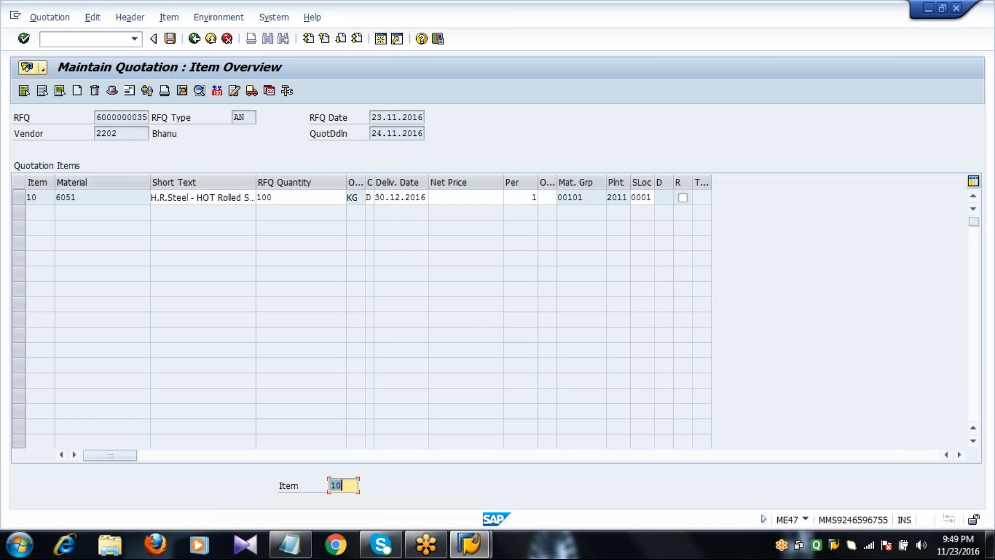
click(20, 197)
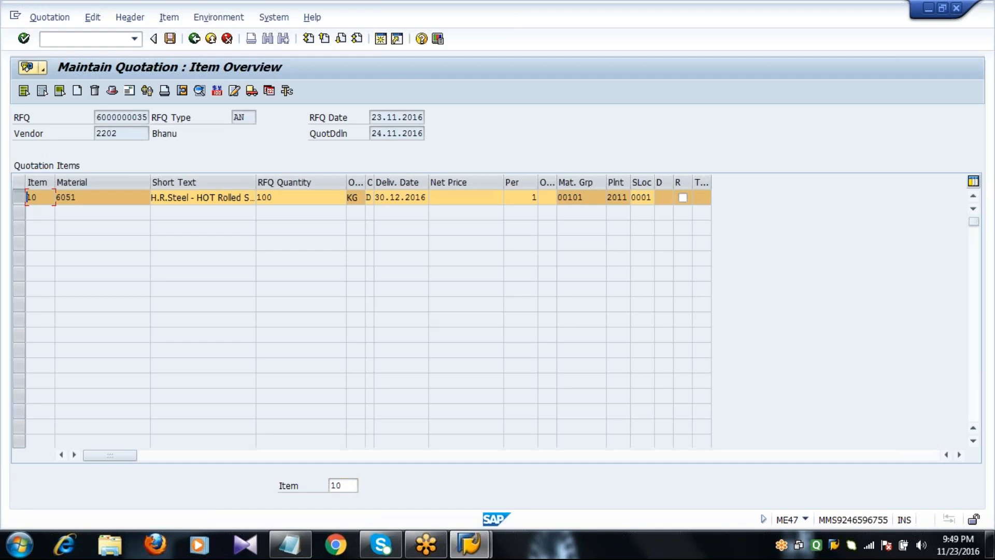
In item 10's conditions, enter gross price 100 and an RA01 discount of 9%
click(217, 93)
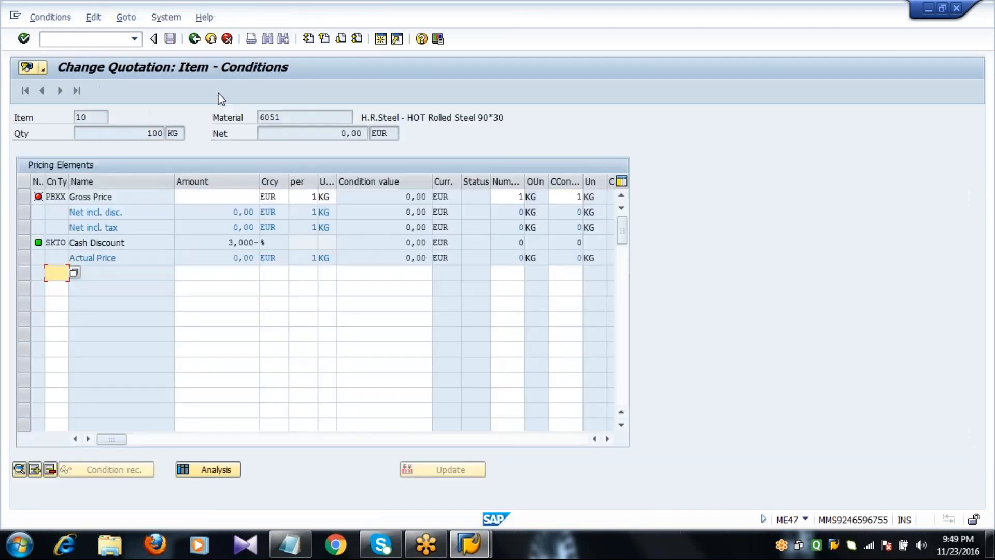
click(237, 199)
text(100)
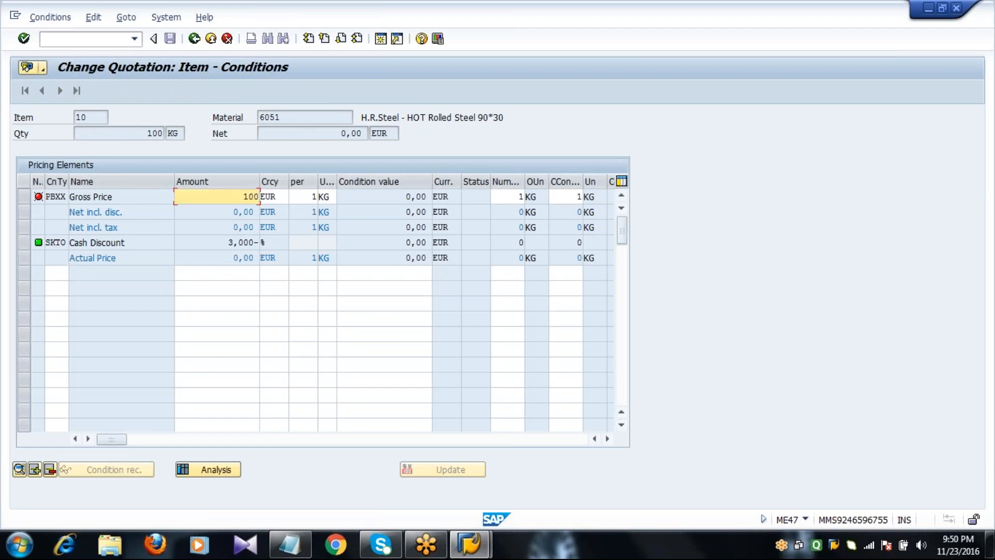
key(Return)
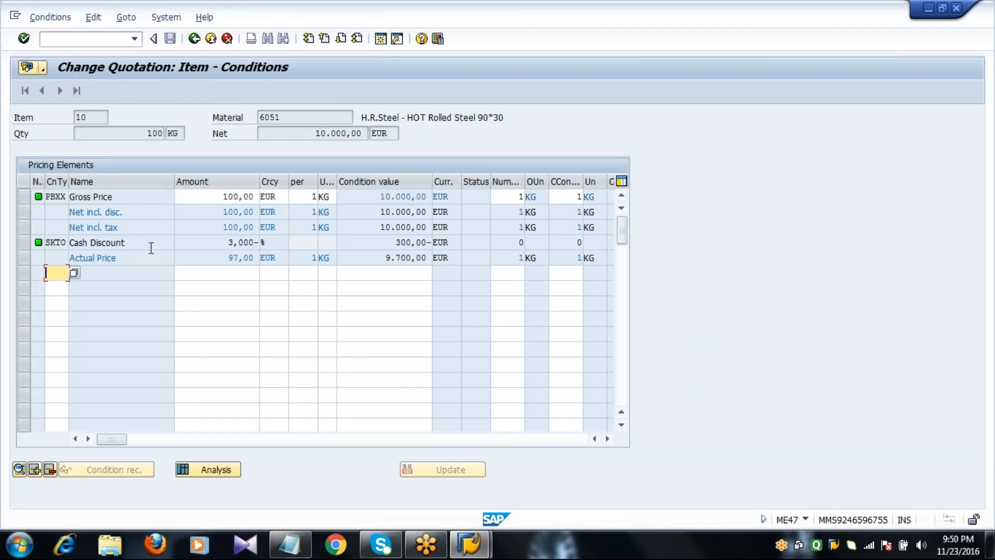
text(RA01)
key(Tab)
text(9)
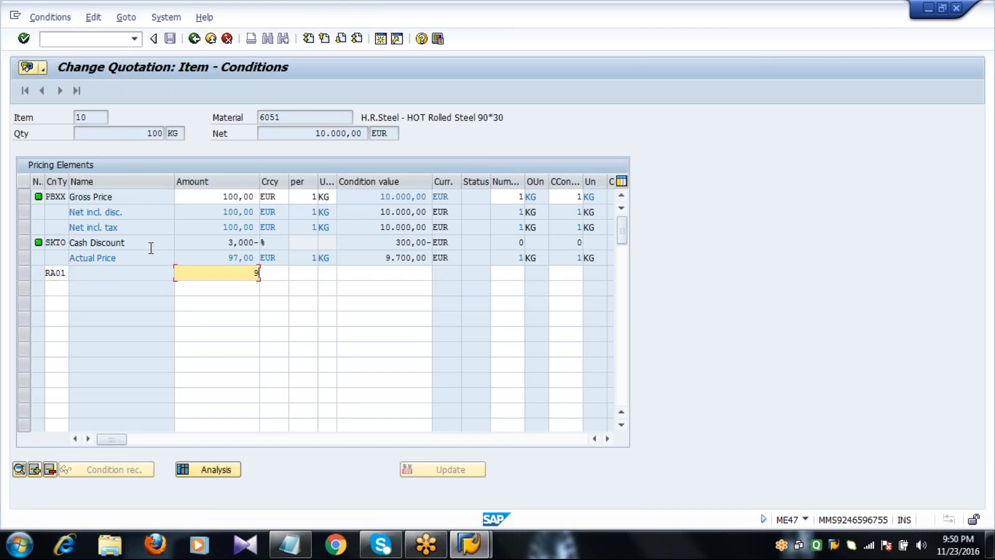
key(Return)
Add a 6% ZA01 surcharge and a 3% FRA1 freight condition
text(ZA01)
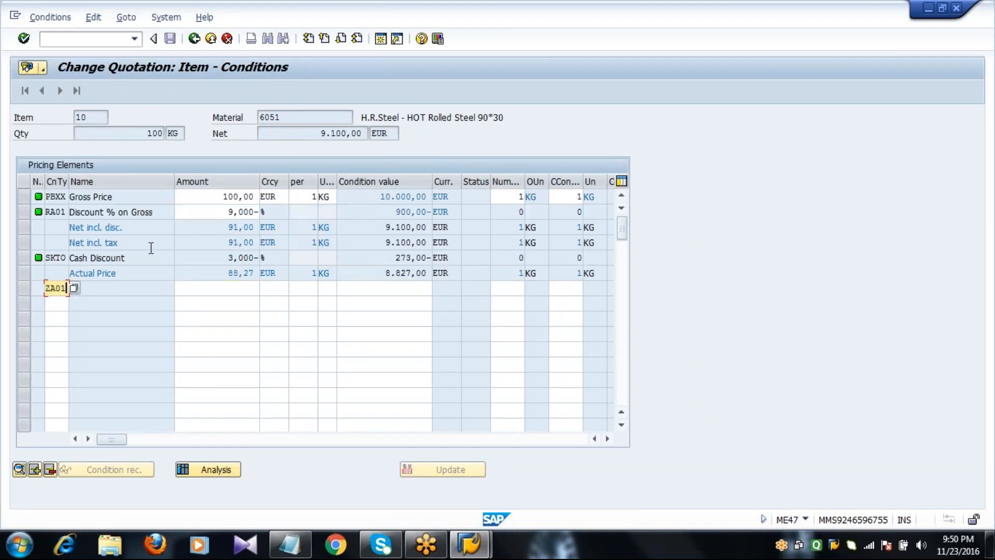
key(Tab)
key(Return)
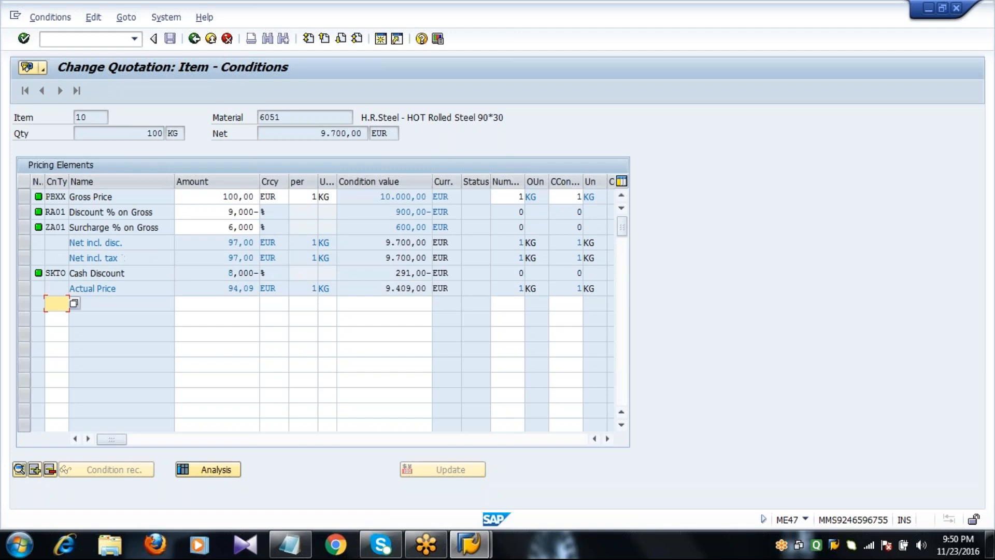
text(FRA1)
key(Tab)
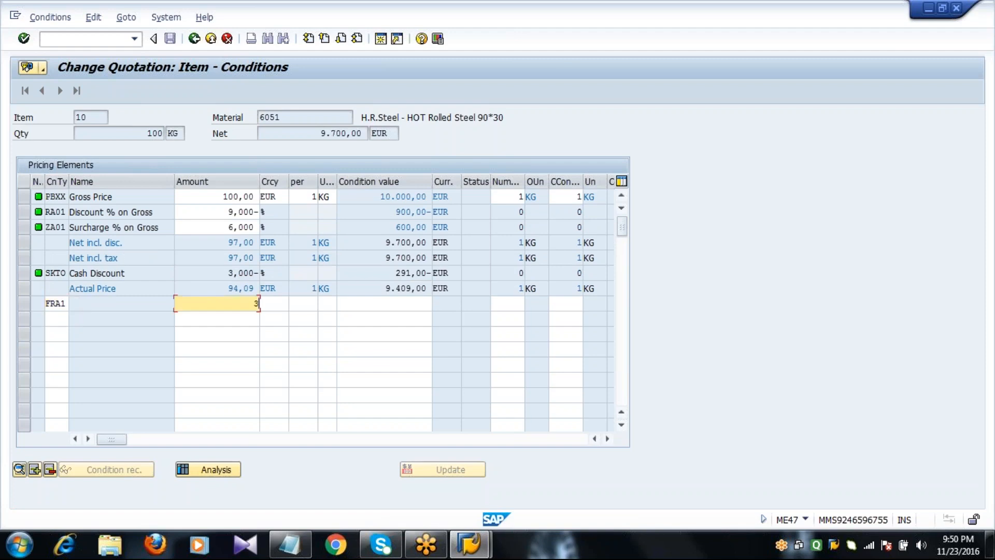
text(3)
key(Return)
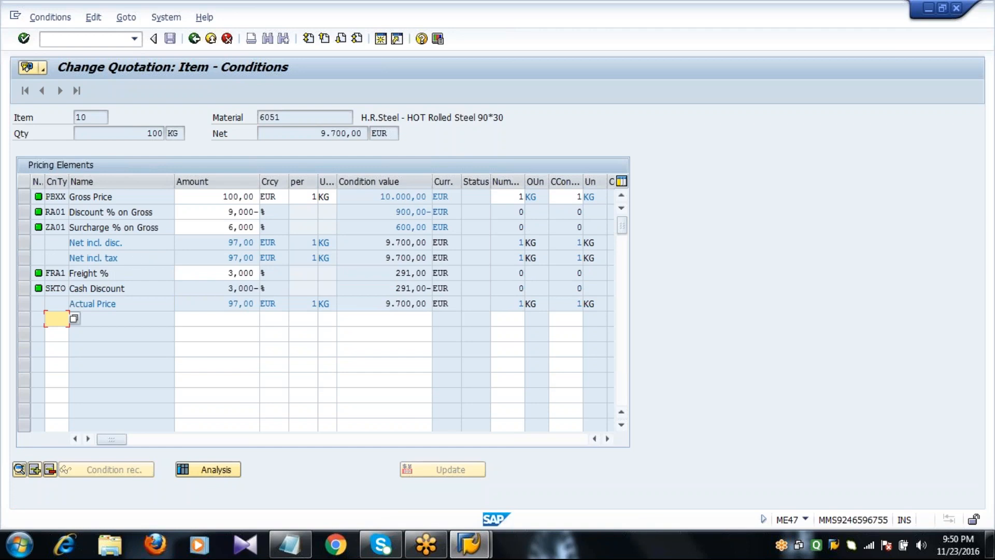
Return to the item overview, save the quotation, and start changing the RFQ number
click(195, 39)
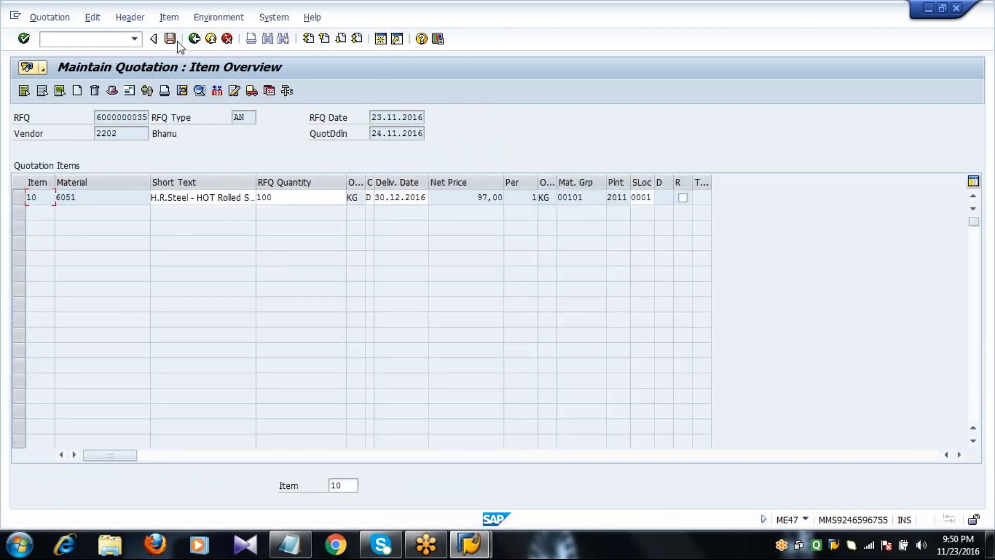
click(175, 41)
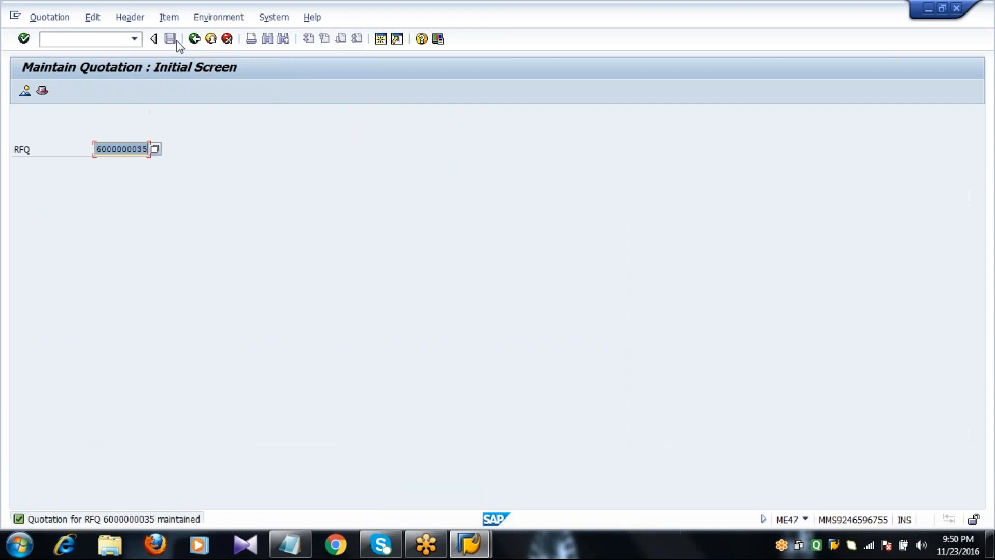
key(BackSpace)
text(6)
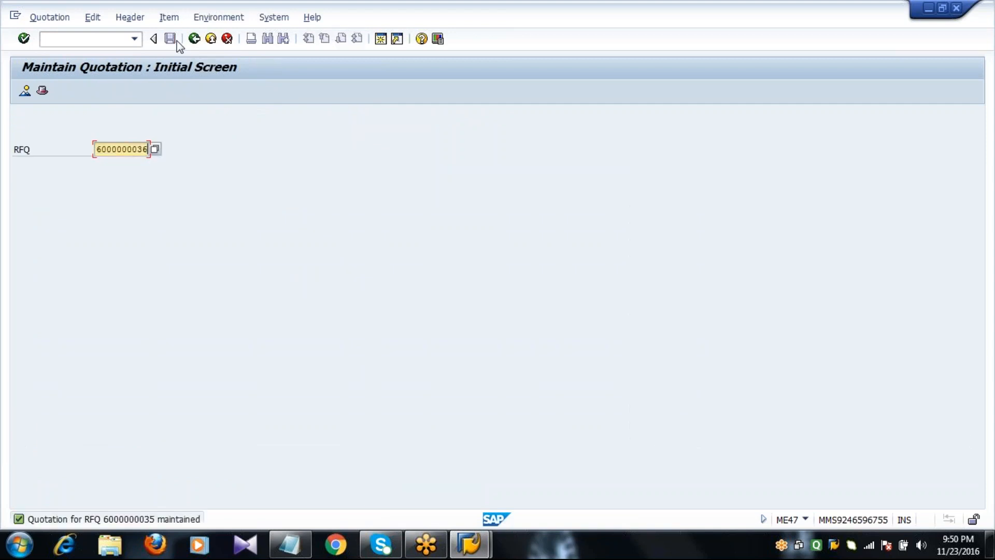
key(Return)
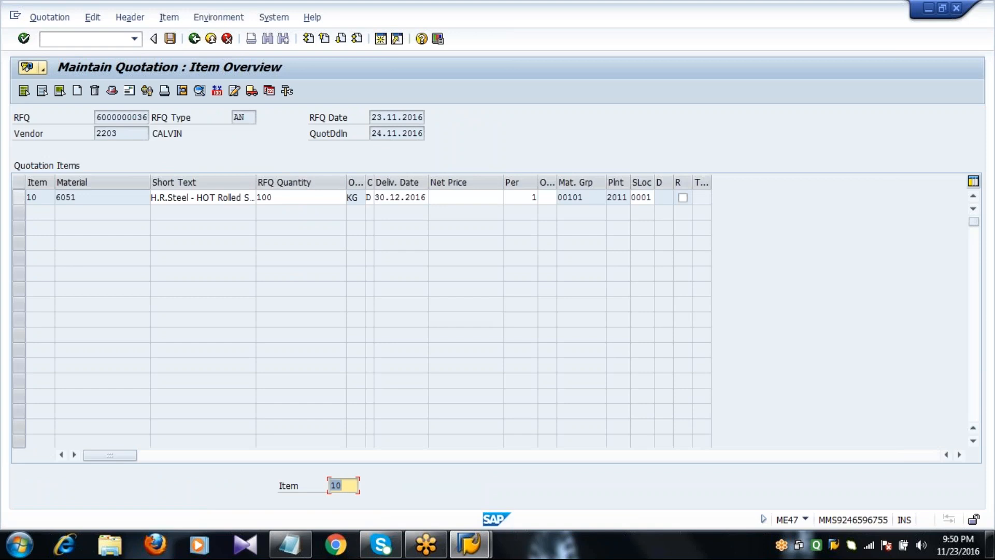
click(19, 197)
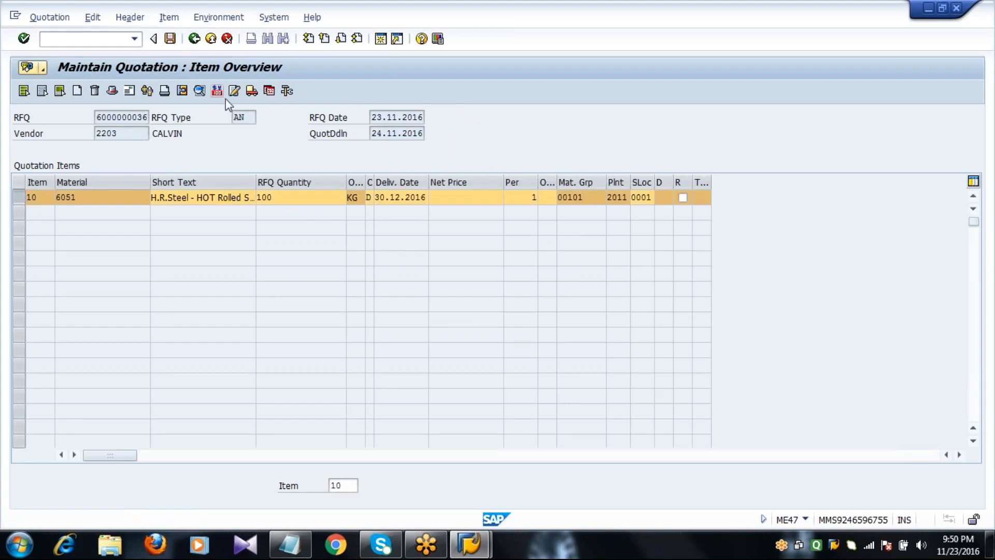
click(220, 96)
Enter a gross price of 200 and add an RA01 discount of 8%
click(219, 198)
text(200)
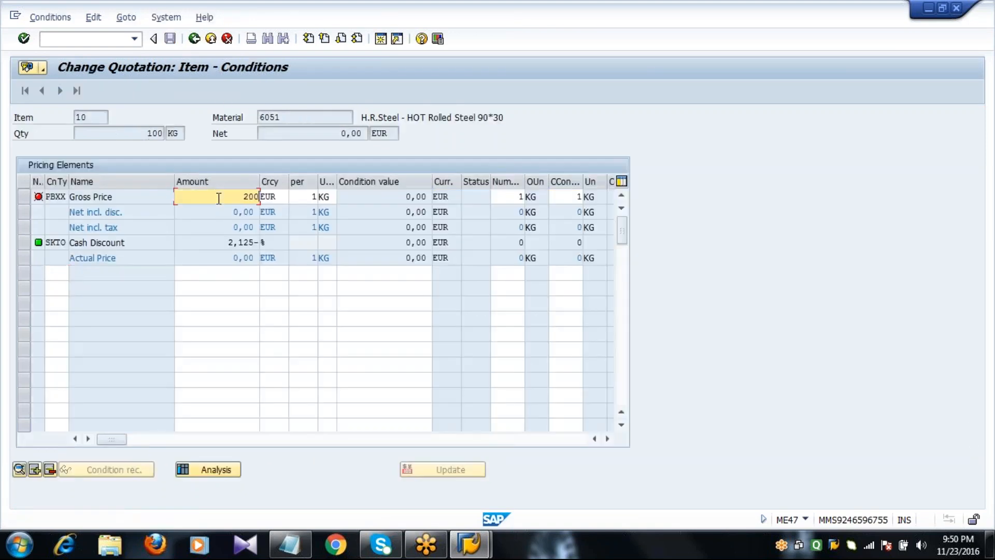
key(Return)
text(RA01)
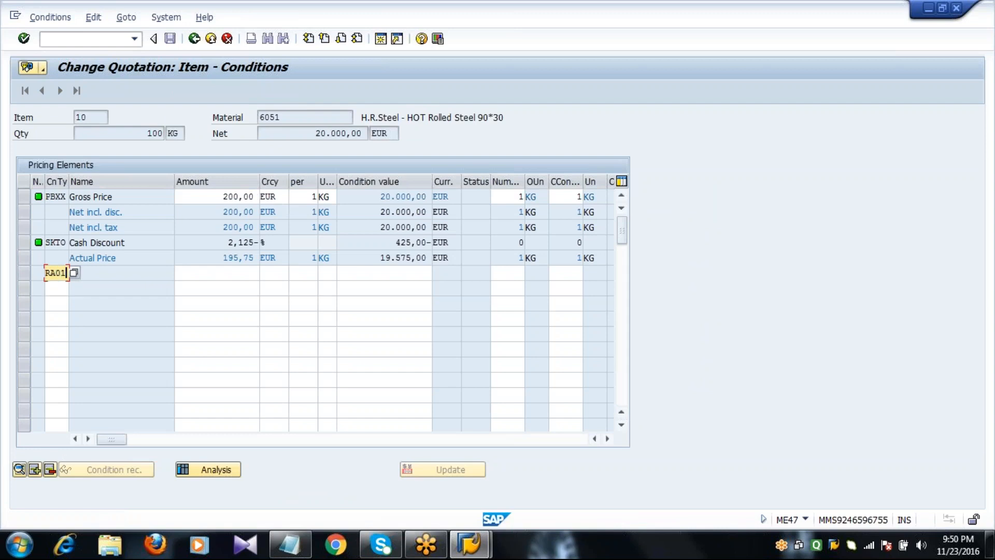
key(Tab)
text(8)
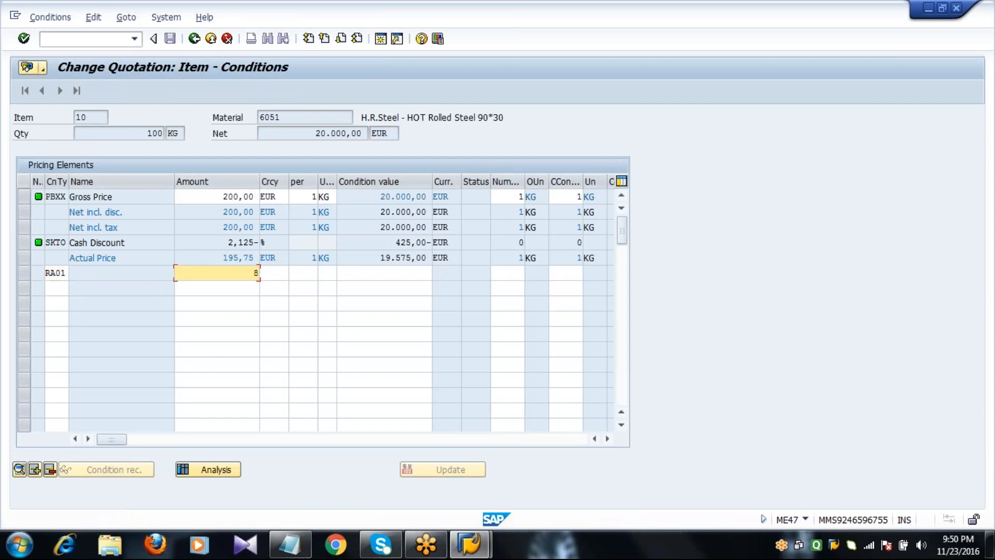
key(Return)
Add a 5% ZA01 surcharge and a 4% FRA1 freight condition
text(ZA01)
key(Tab)
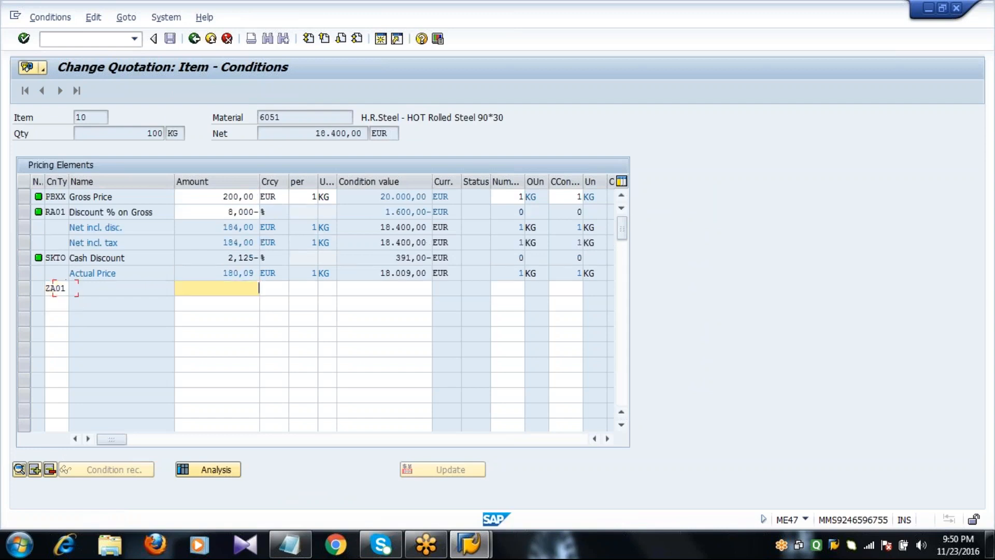
text(5)
key(Return)
text(FR)
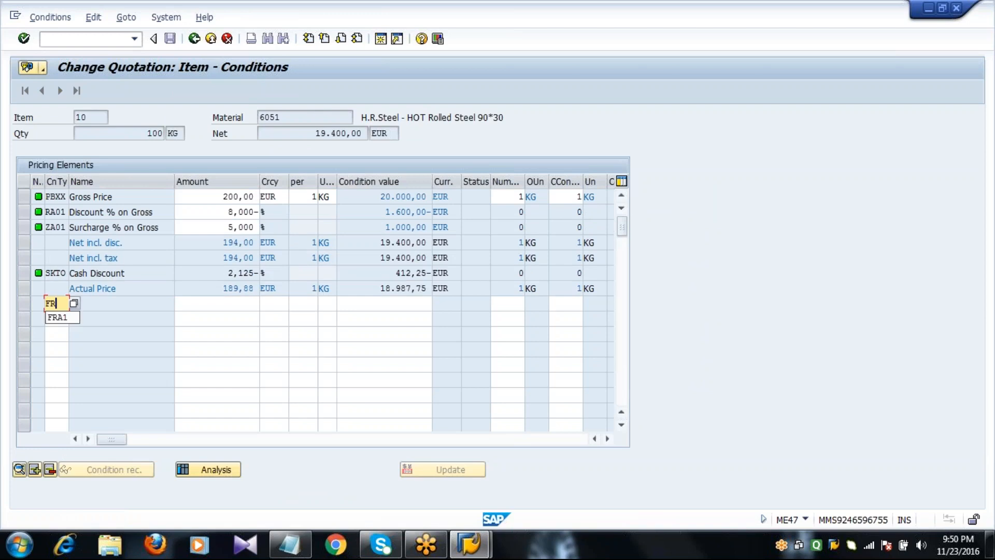
text(A1)
key(Tab)
key(Return)
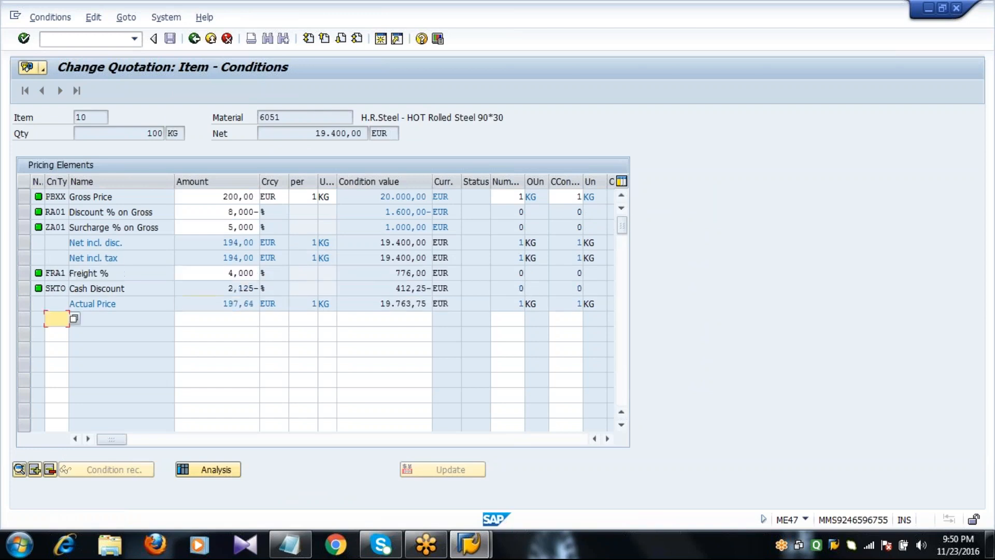
click(195, 41)
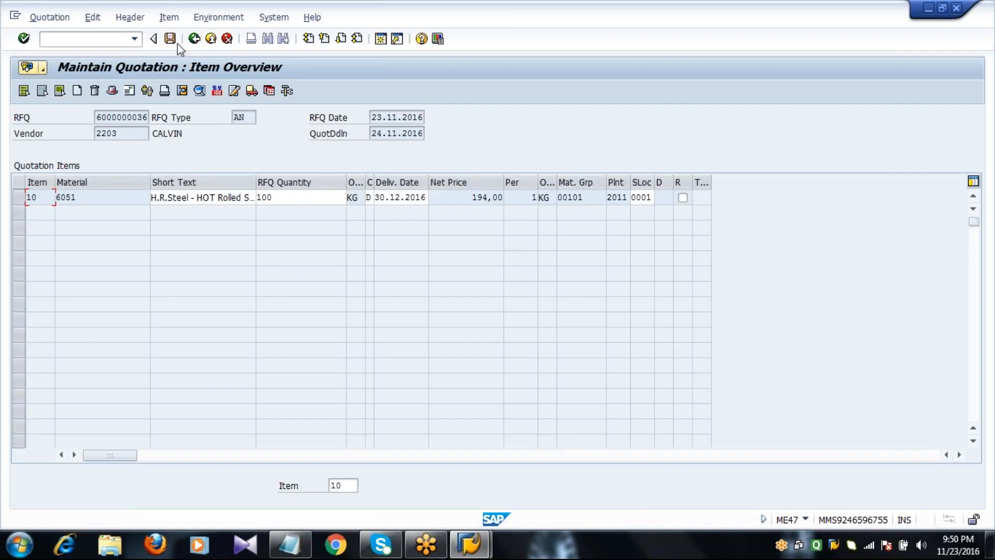
click(174, 42)
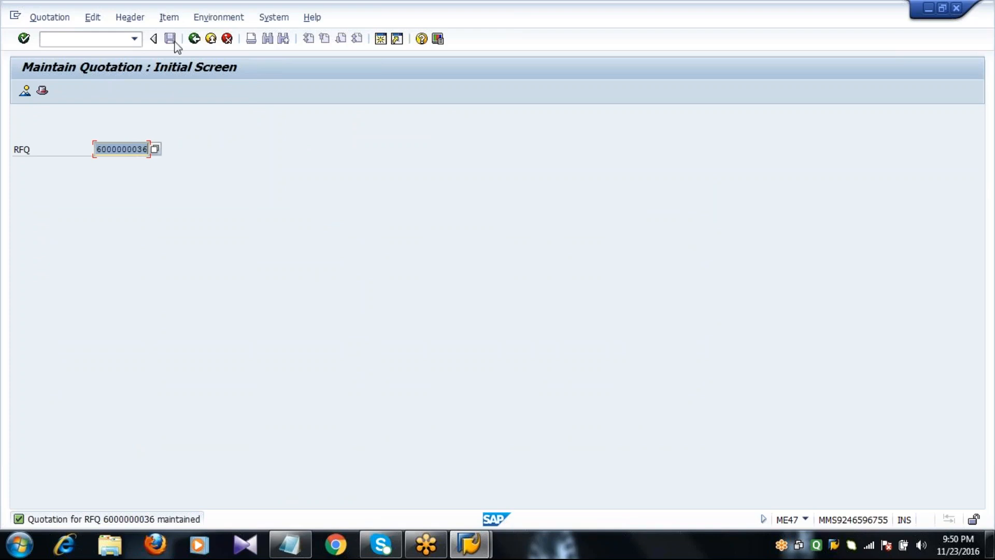
click(194, 39)
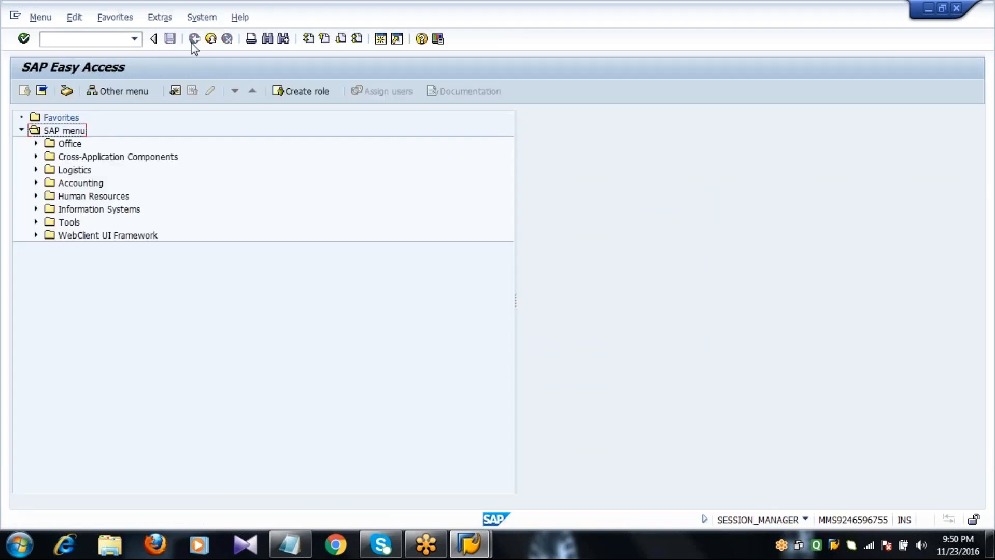
click(290, 545)
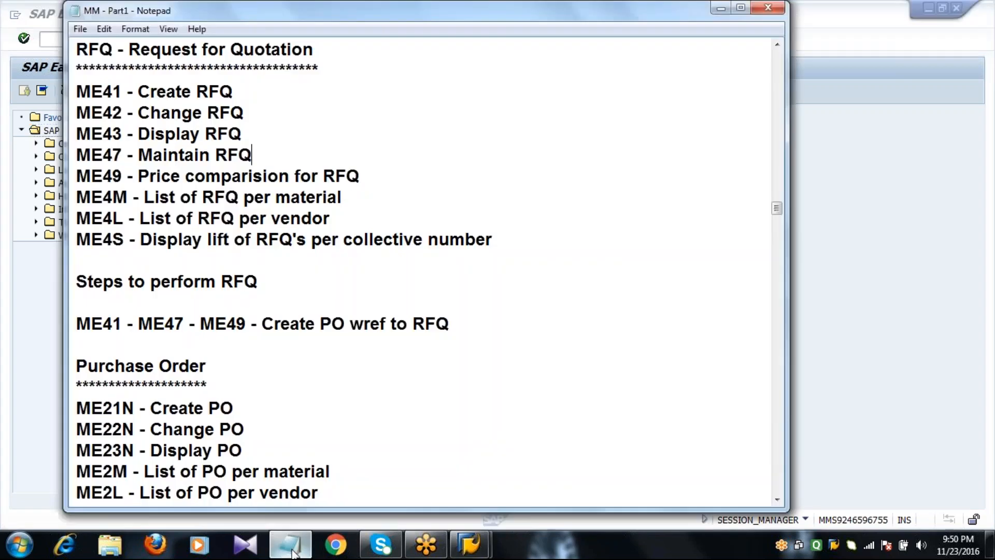
Look up ME49 in the notes and launch it from SAP's command field
double_click(126, 175)
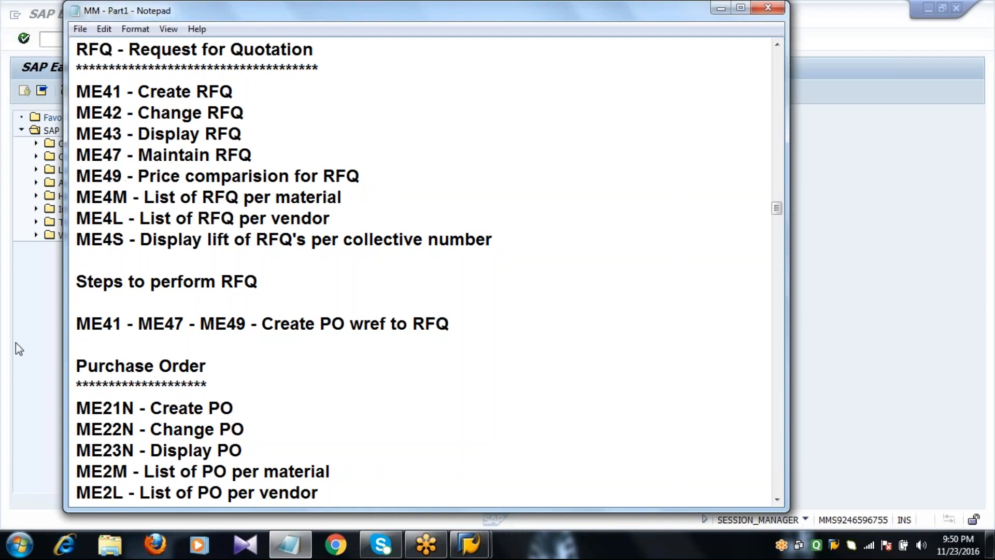
click(15, 342)
click(104, 39)
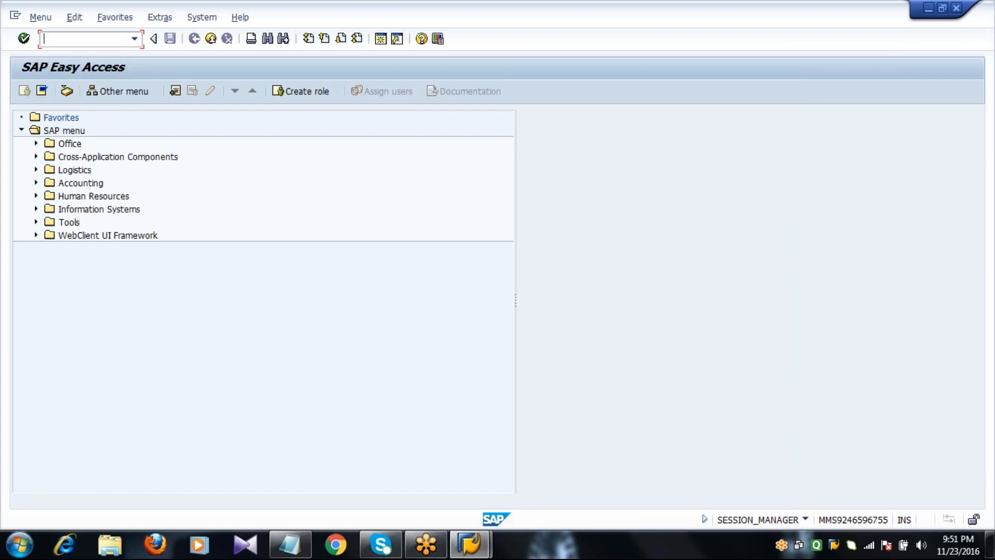
text(ME49)
key(Return)
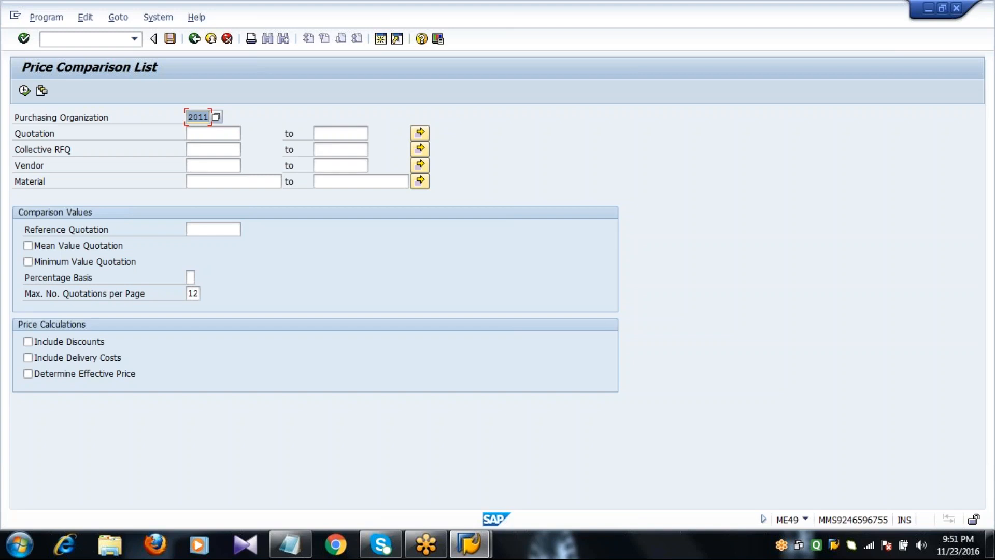
key(Tab)
text(6)
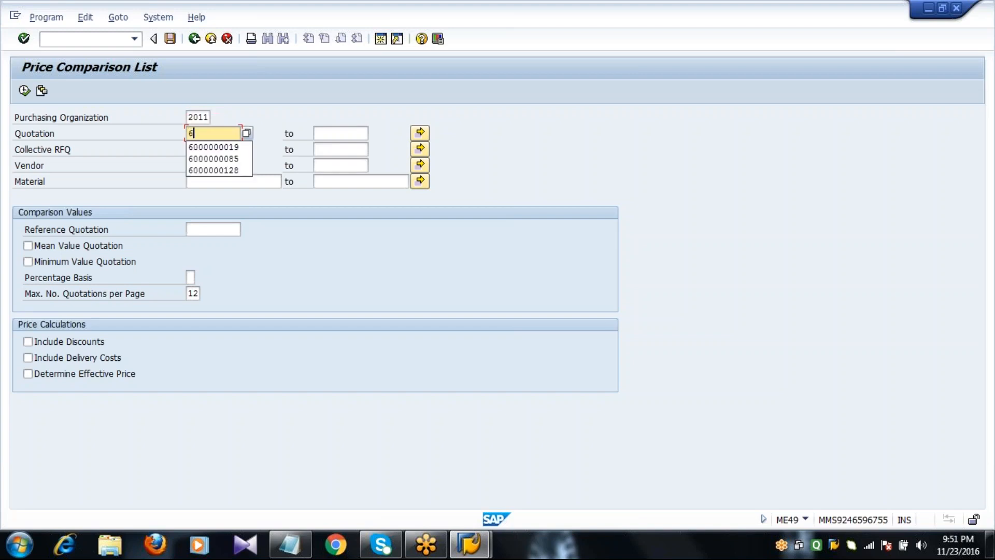
key(Down)
key(Return)
key(BackSpace)
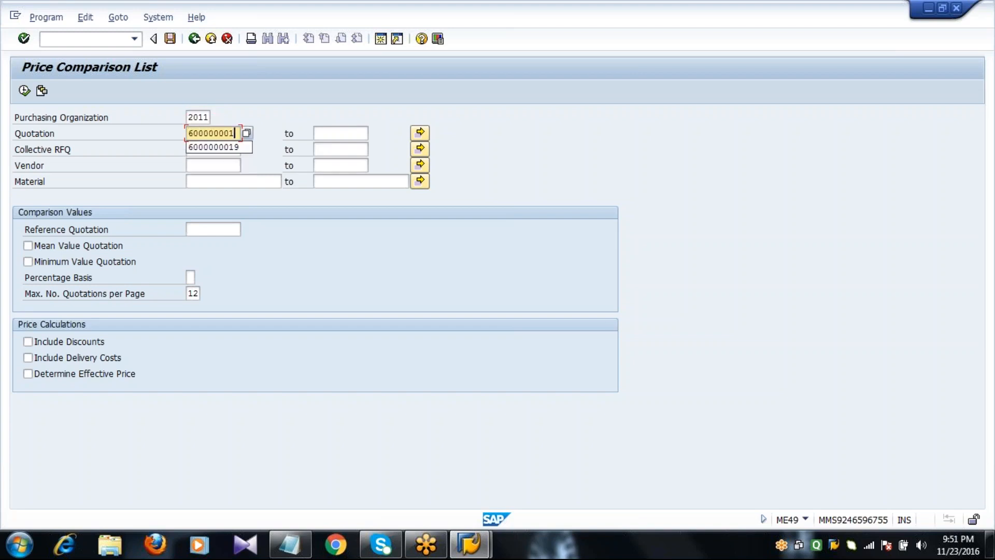
key(BackSpace)
text(34)
key(Tab)
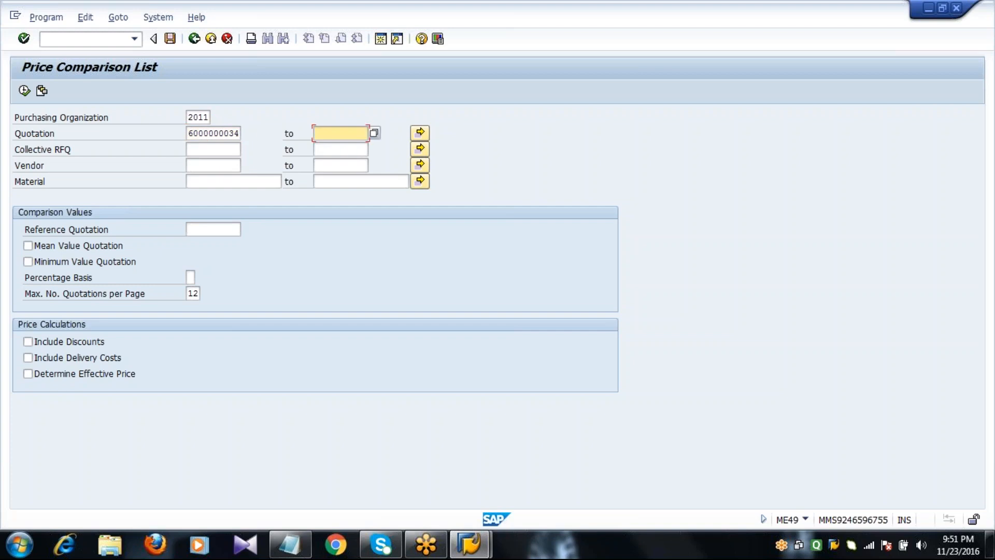
text(6)
key(Down)
key(Return)
key(BackSpace)
key(BackSpace)
text(36)
key(Tab)
key(Tab)
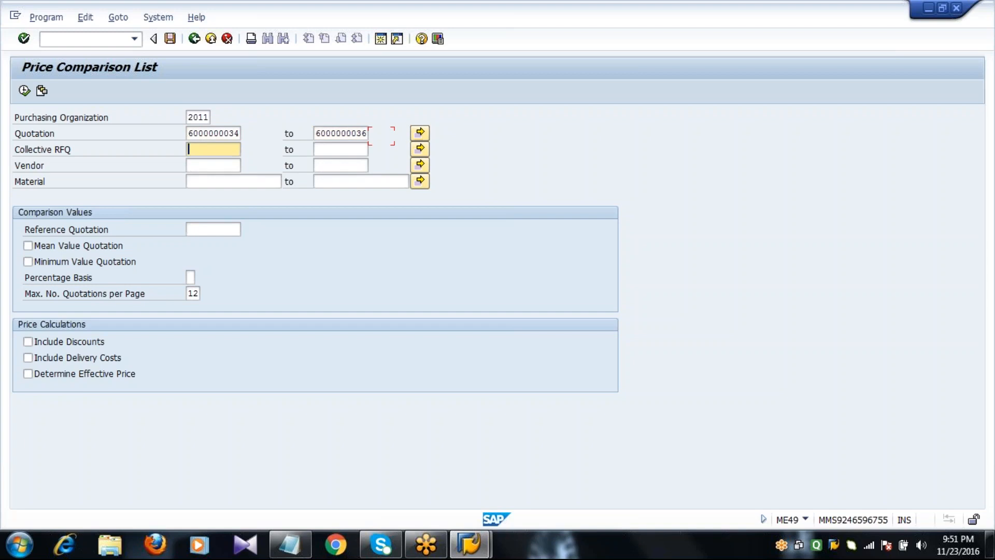
text(1)
Run the price comparison and review the quotations ranked from cheapest to most expensive, plus the cheapest bidder
click(24, 91)
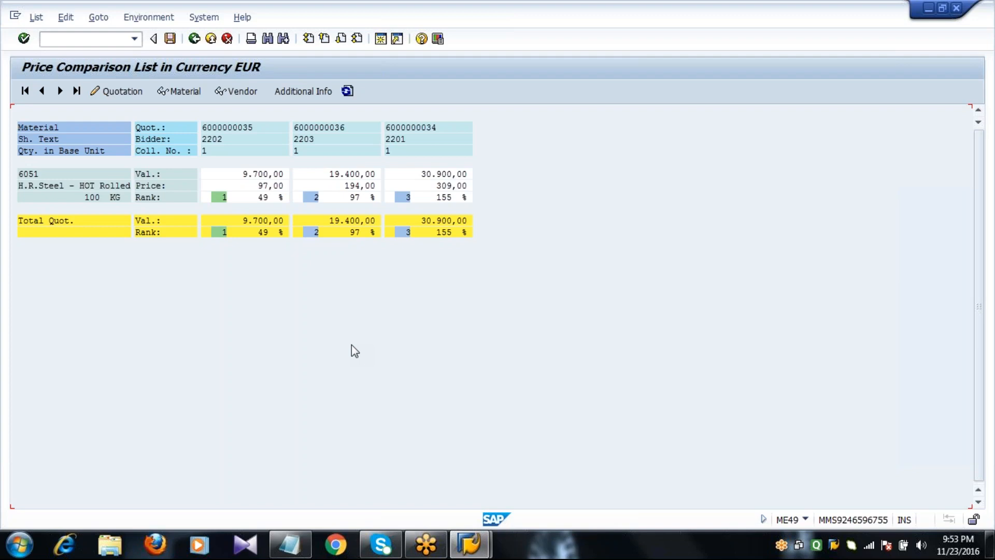
click(249, 130)
click(358, 129)
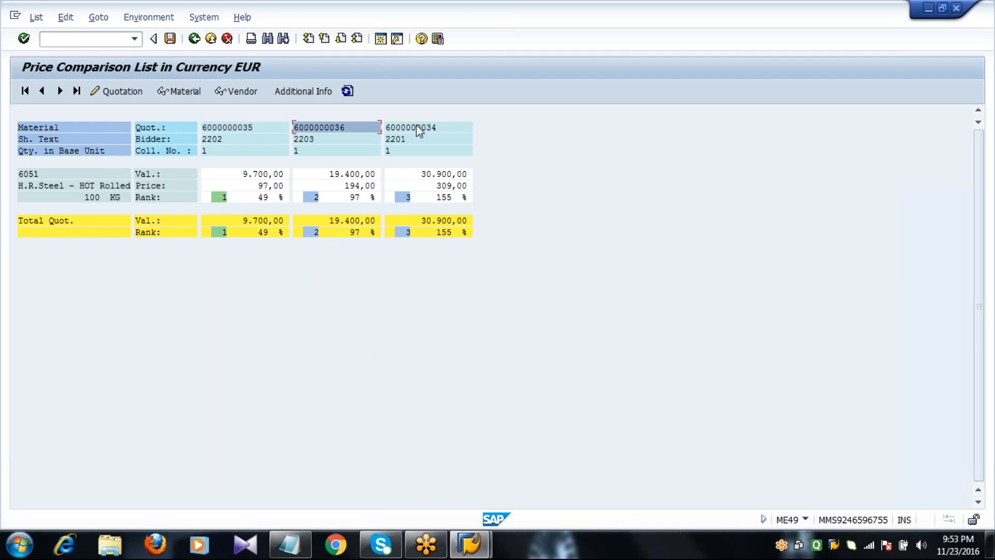
click(447, 131)
click(229, 140)
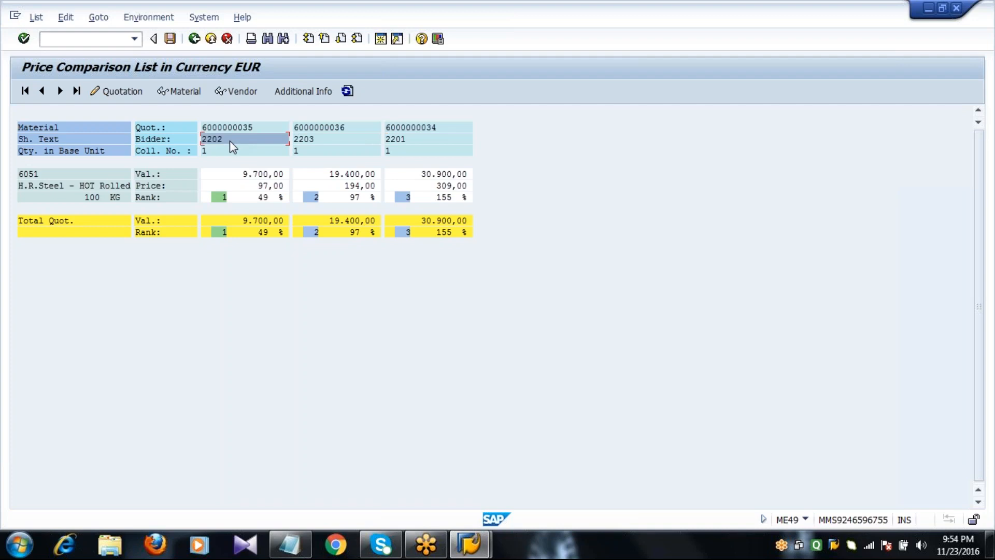
click(263, 151)
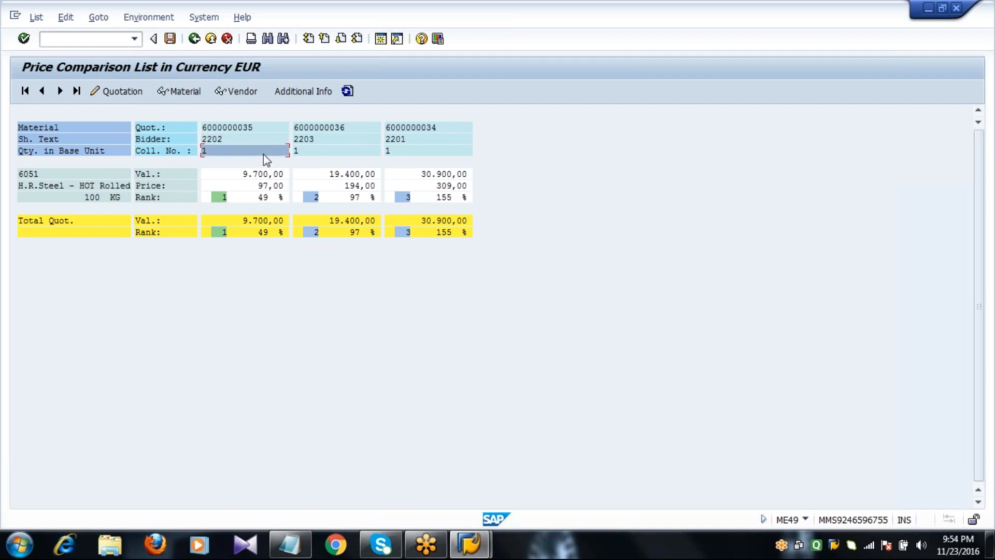
click(318, 152)
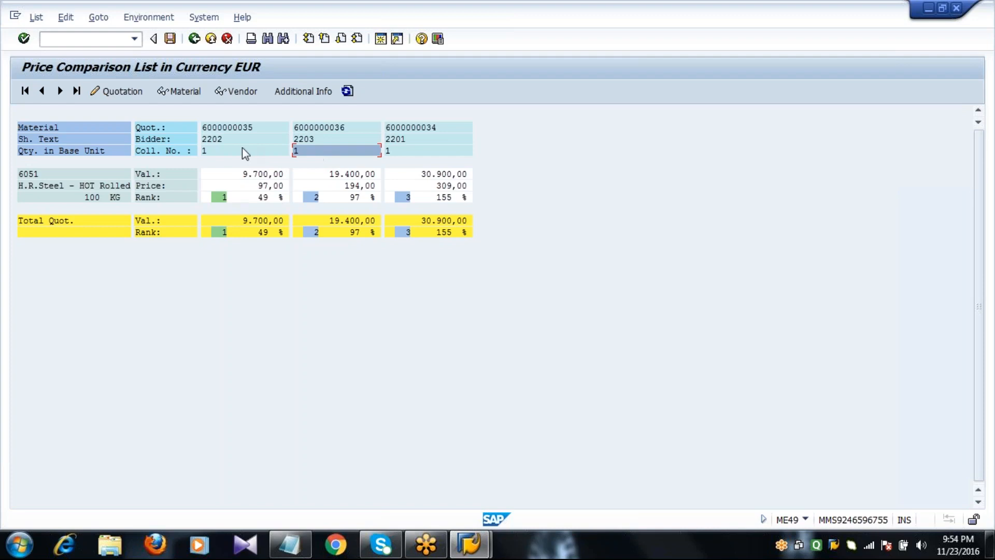
click(247, 130)
click(245, 184)
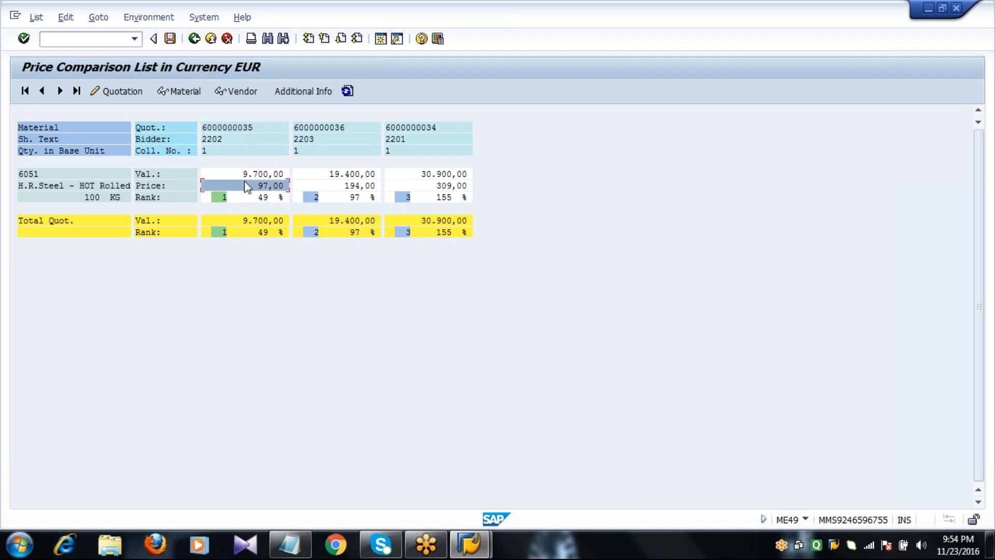
click(248, 129)
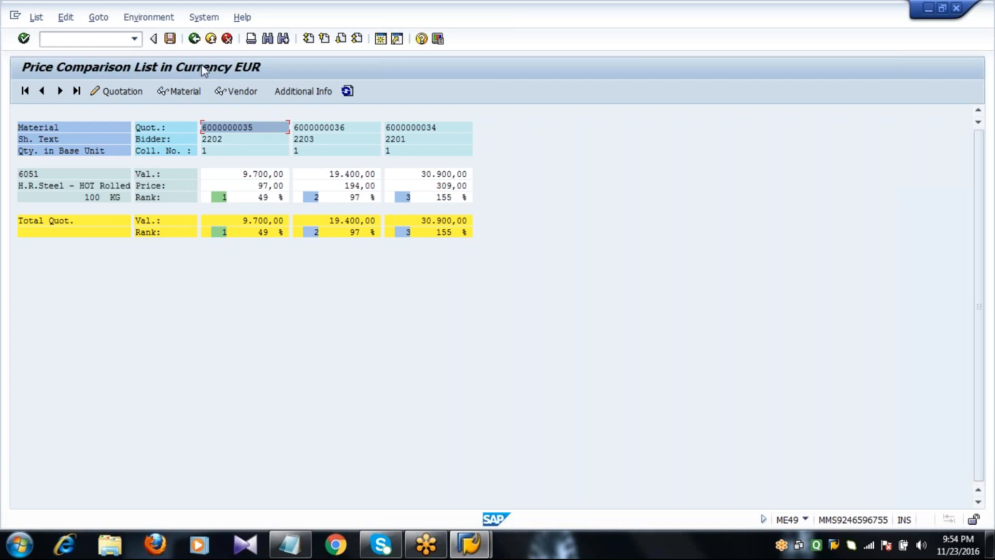
click(194, 39)
click(194, 39)
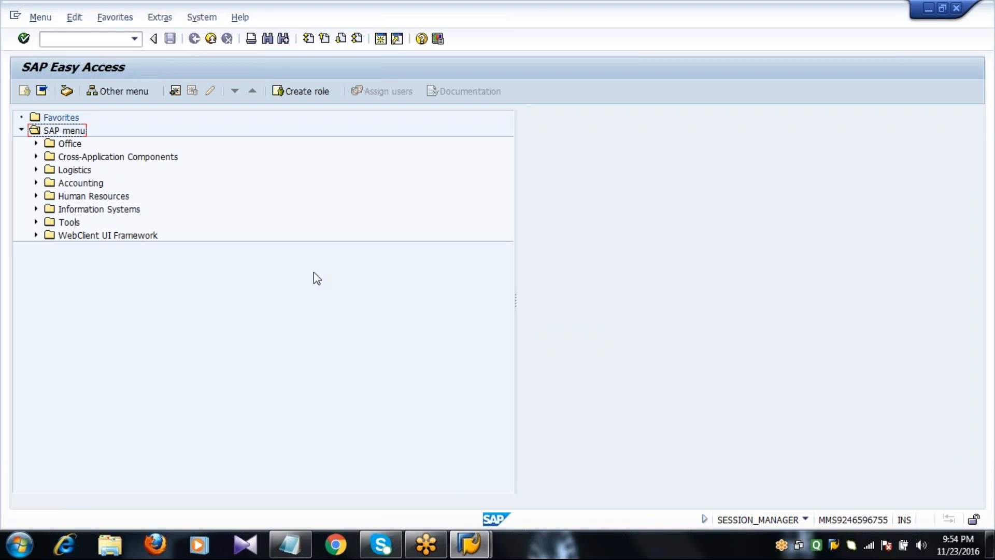
click(285, 551)
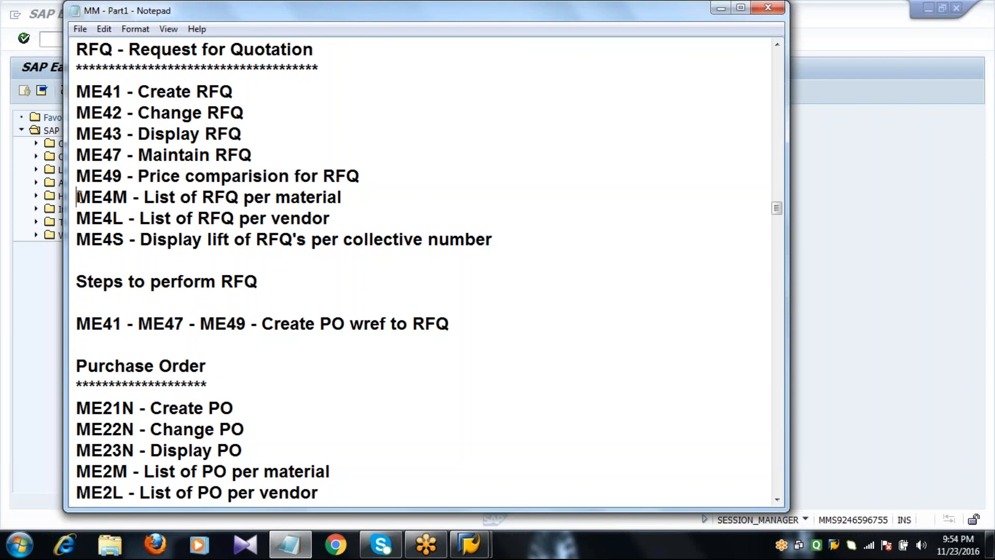
drag(78, 197, 552, 246)
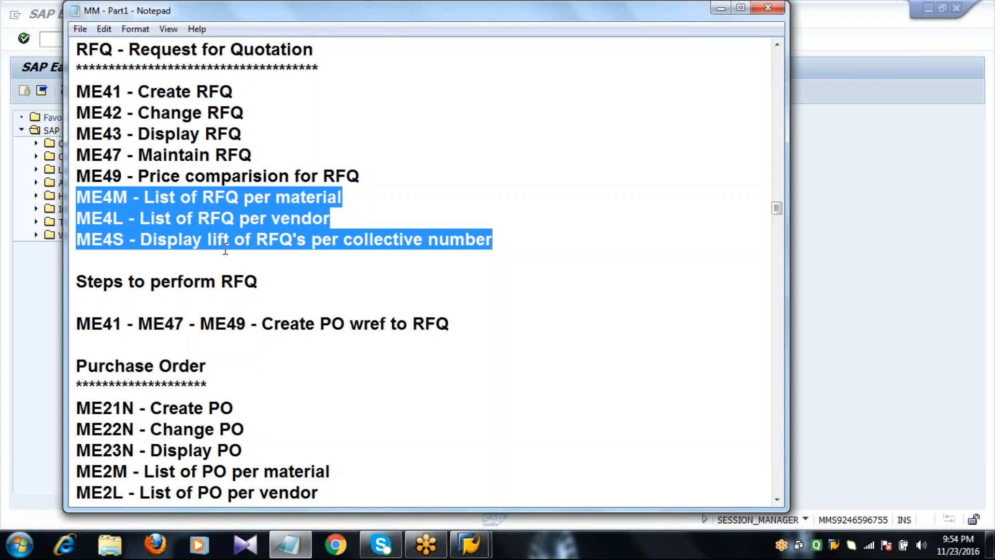
click(148, 268)
click(29, 300)
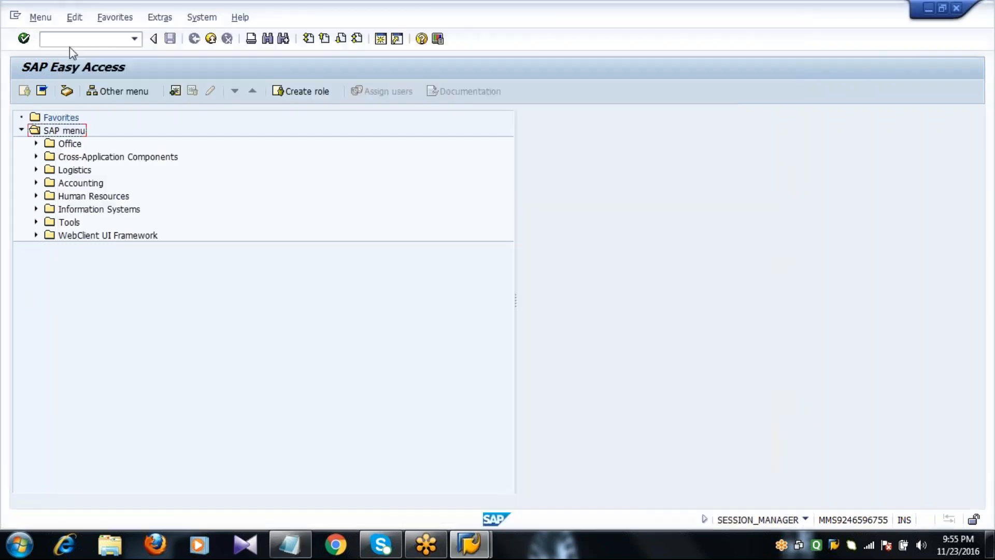
text(ME4S)
key(Return)
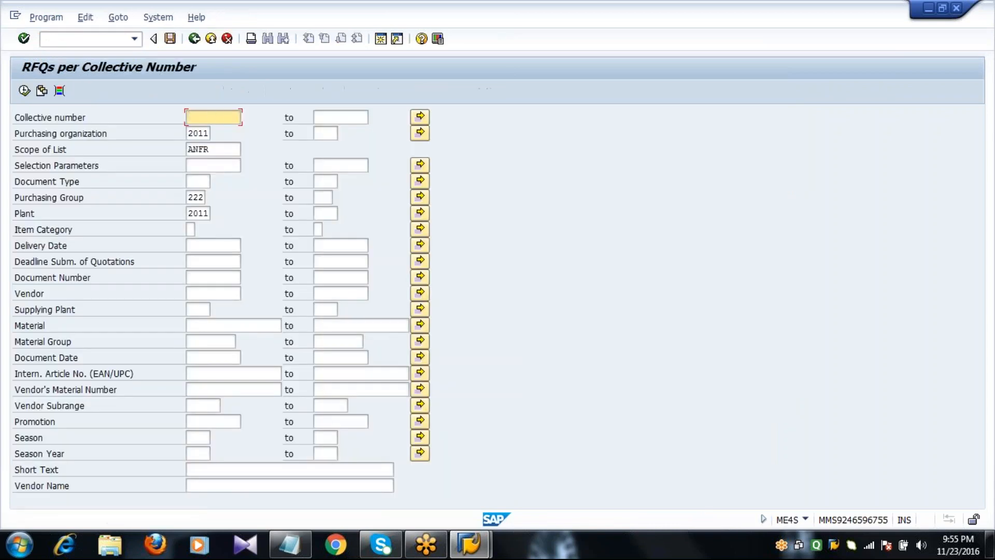
text(1)
click(25, 93)
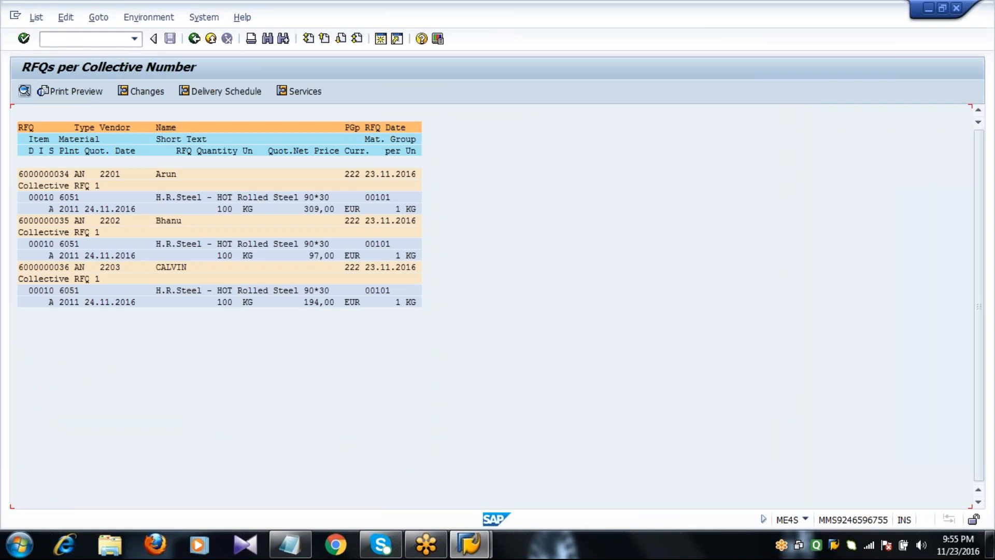
click(103, 175)
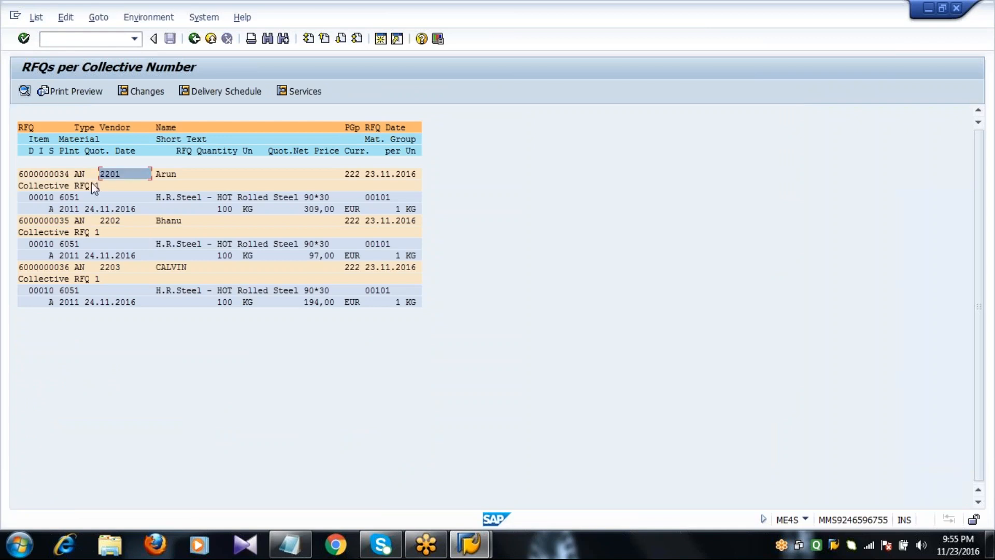
click(83, 233)
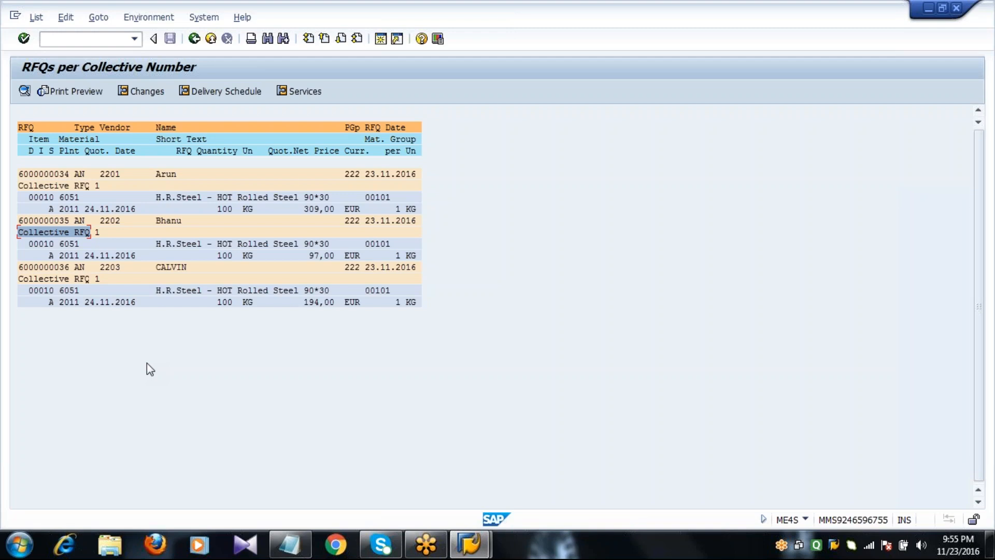
click(195, 40)
click(195, 40)
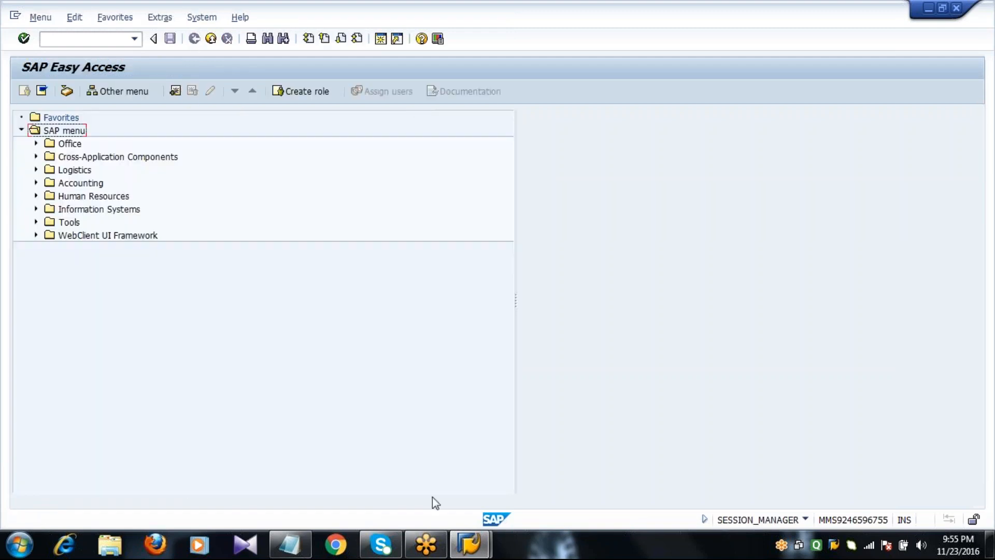
Bring Notepad forward and scroll to the Purchase Order section's ways to create a PO
click(289, 544)
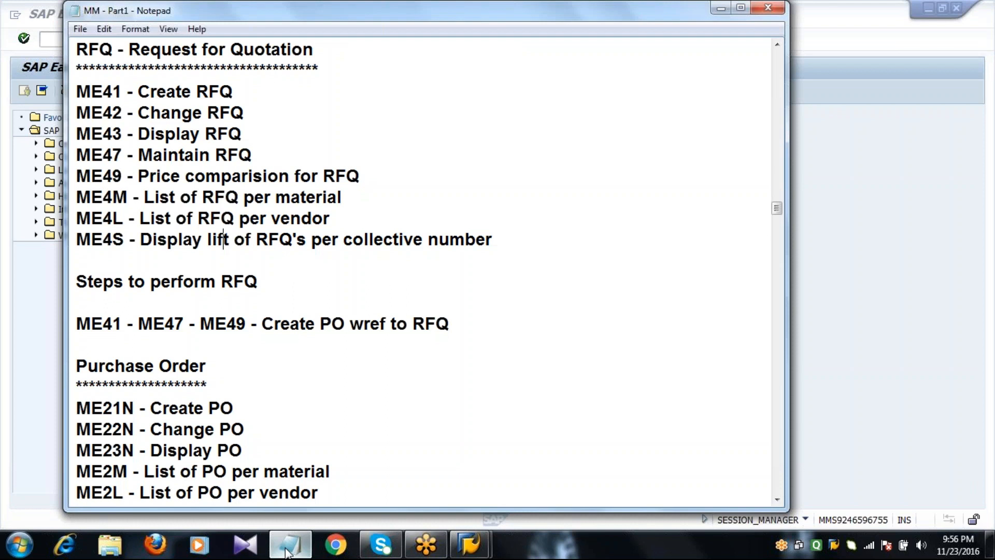
double_click(231, 379)
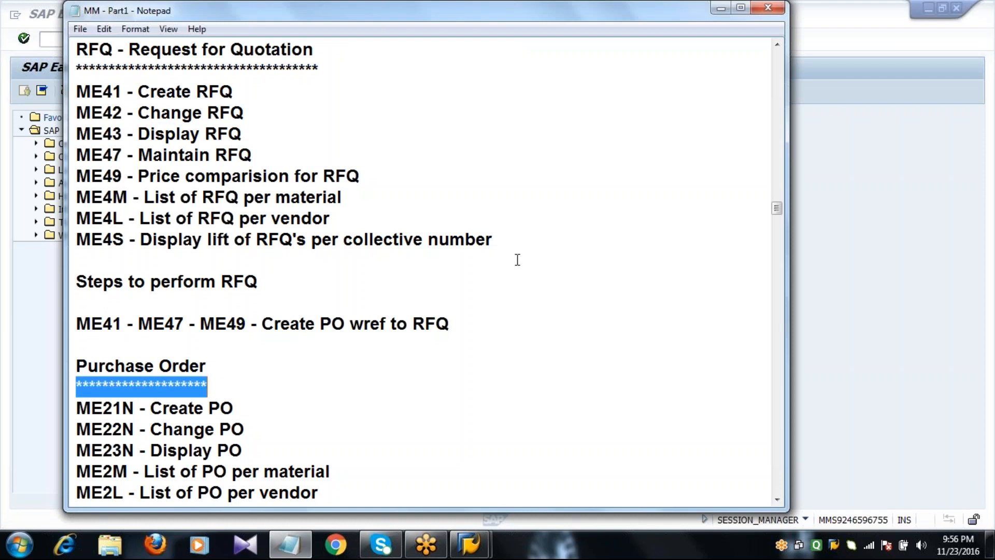
click(778, 499)
click(778, 499)
click(779, 499)
click(778, 499)
click(778, 499)
click(779, 498)
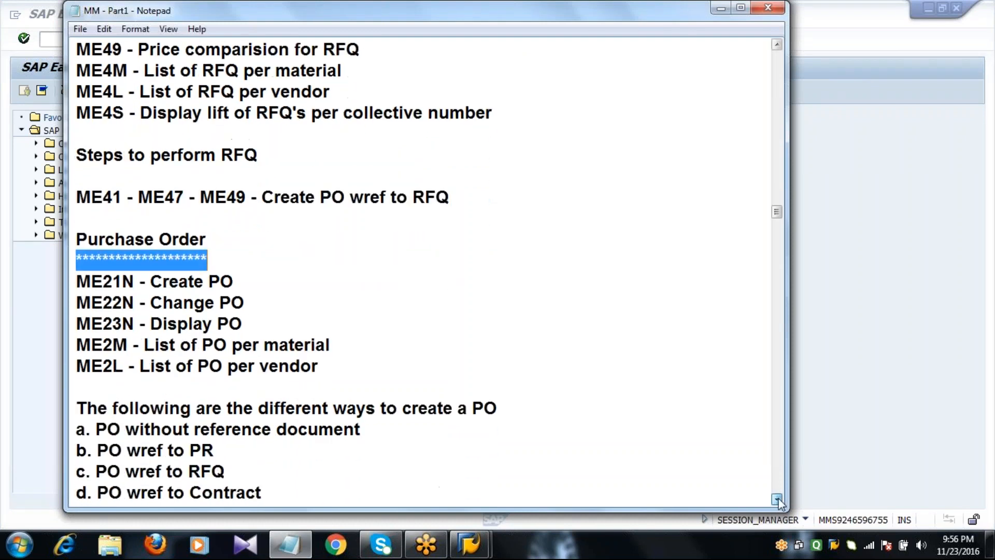
click(779, 498)
click(779, 499)
click(779, 498)
click(778, 499)
click(778, 499)
click(779, 498)
click(778, 499)
click(778, 499)
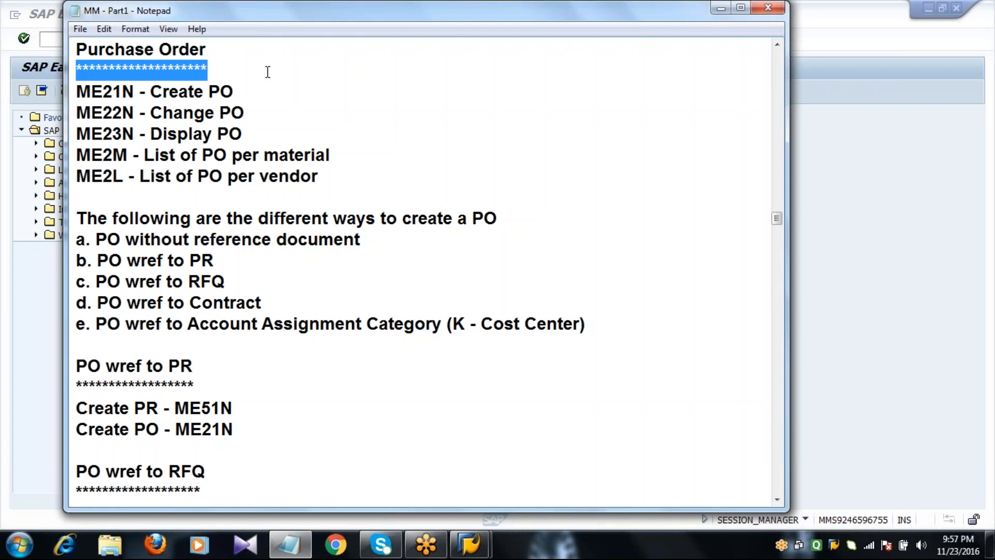
Move the caret through the PO creation methods to the end of the cost center line
click(391, 240)
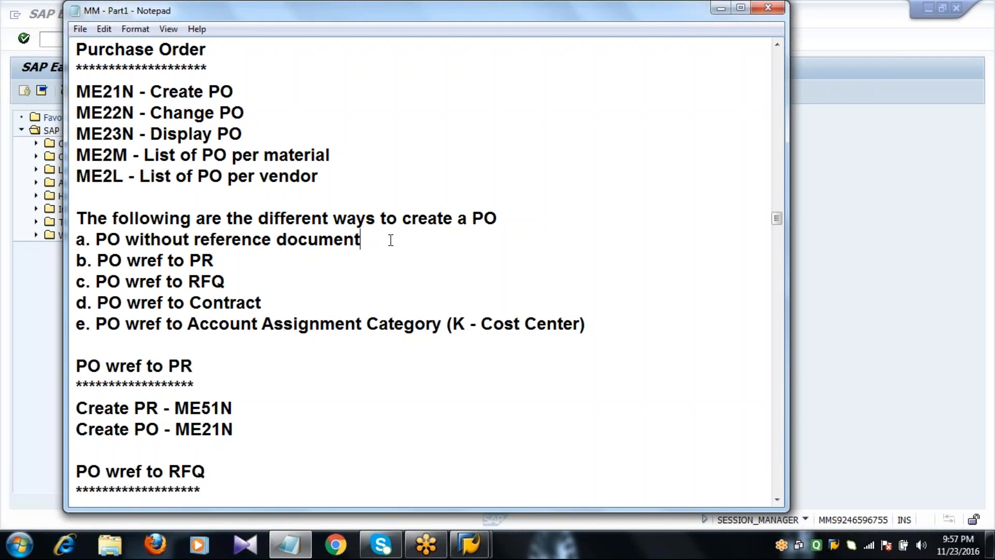
key(Down)
key(Down)
key(Down)
key(Down)
key(End)
Highlight the ME21N, ME22N and ME23N lines in Notepad, then switch back to SAP
click(80, 91)
drag(78, 92, 289, 131)
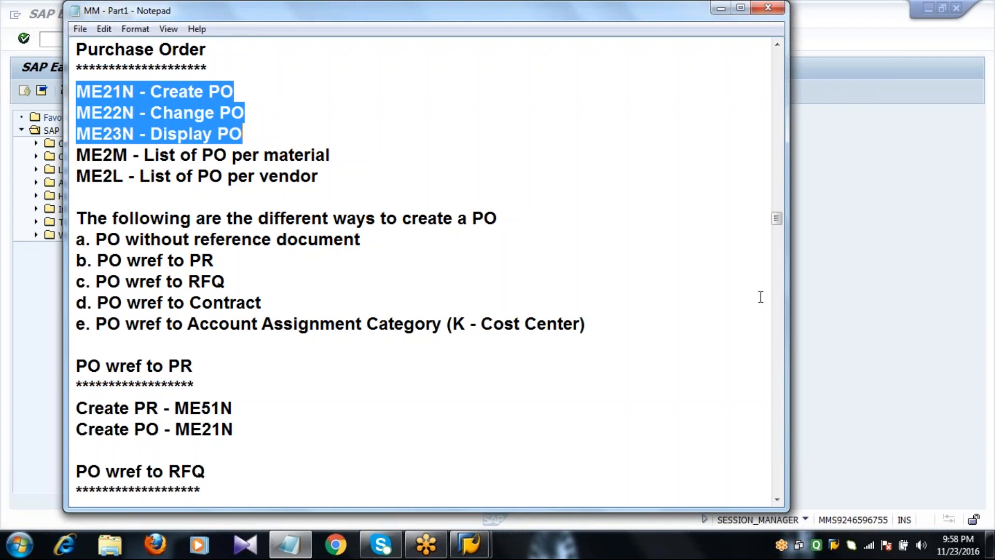
click(852, 332)
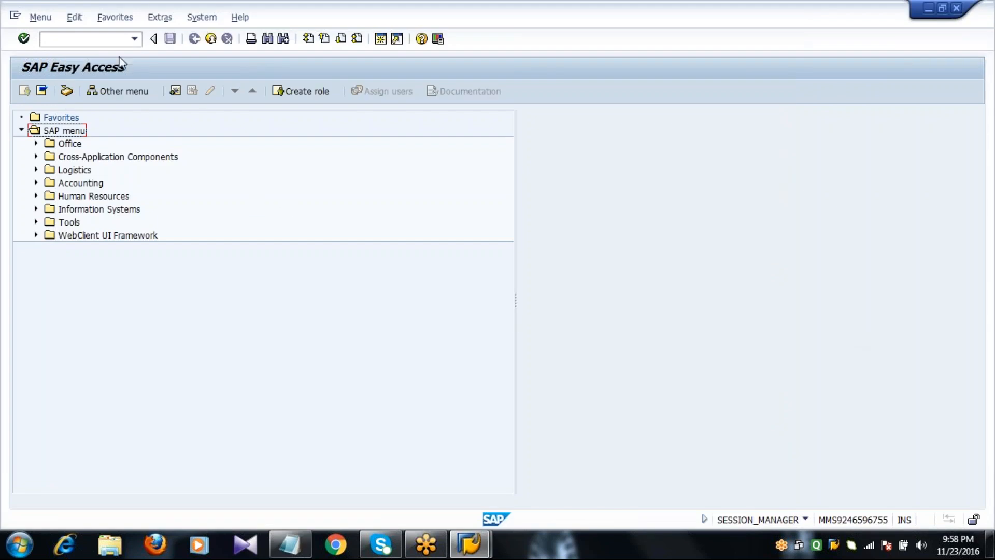
Start transaction ME21N to create a new purchase order
click(116, 40)
text(ME21N)
key(Return)
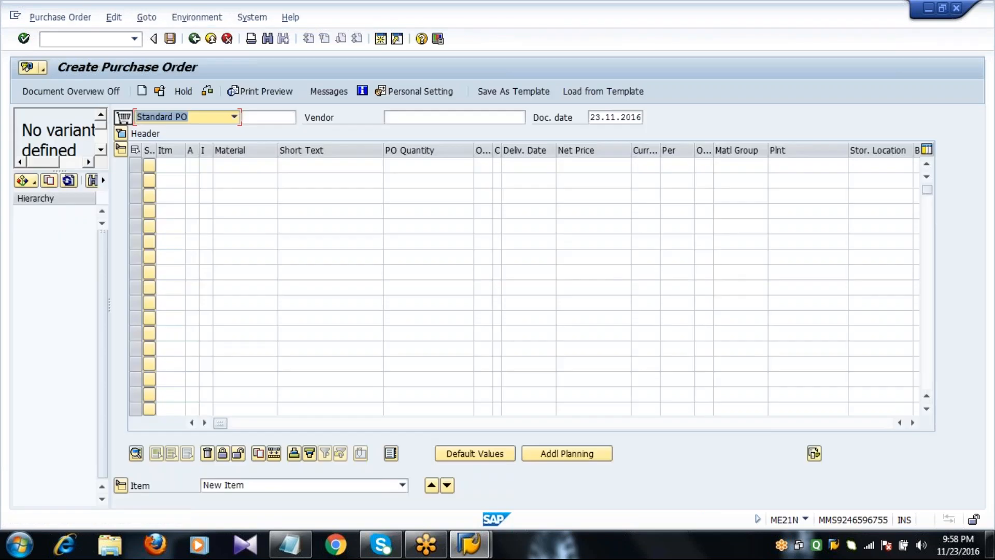
Collapse the item overview, toggle the document overview off and on, and open the selection variant list
click(121, 150)
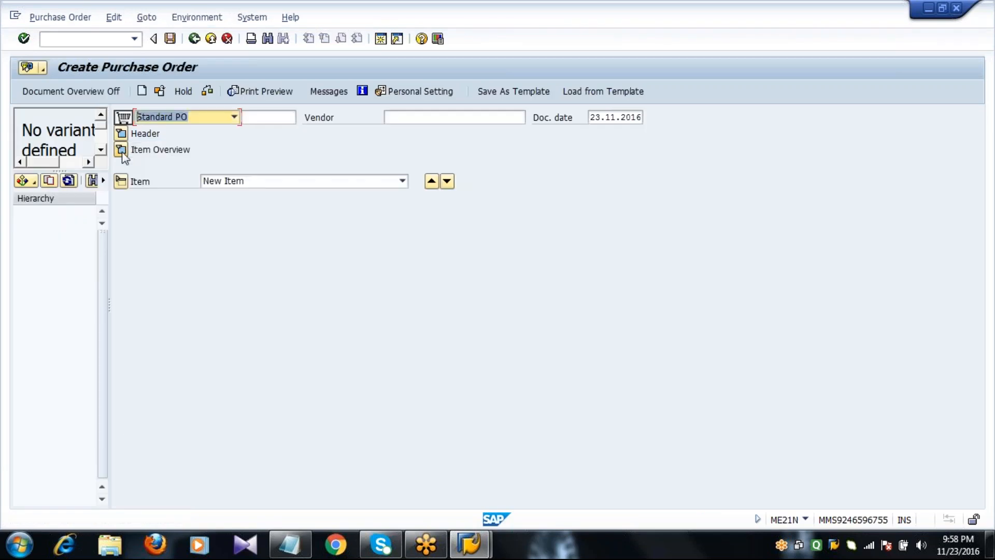
click(45, 92)
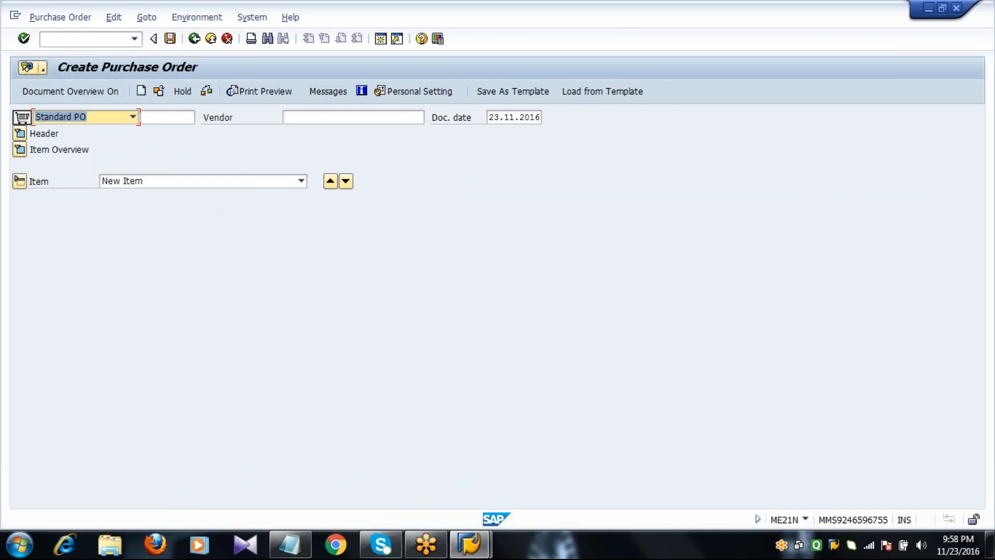
click(66, 92)
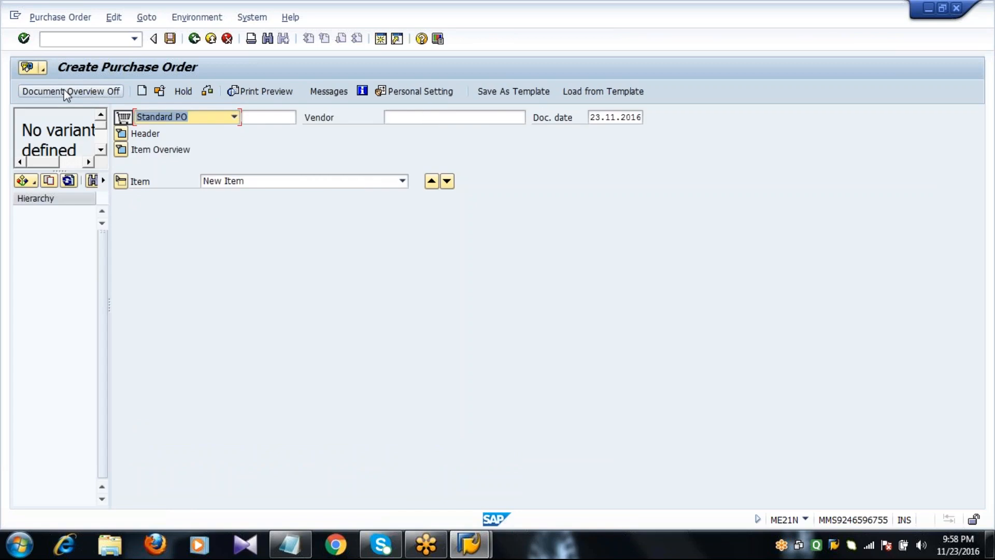
click(32, 183)
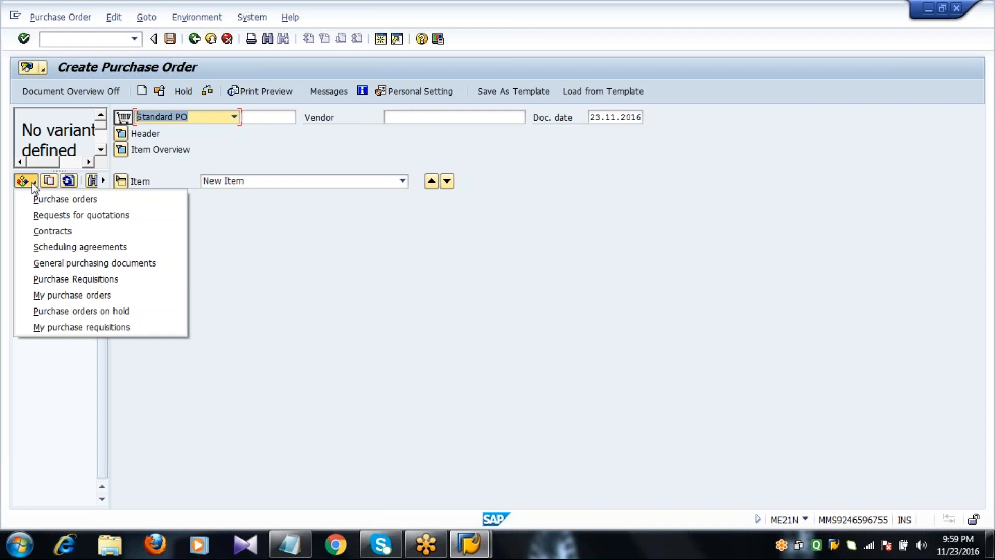
Choose purchase orders in the document overview and set the Plant filter to 1000
click(80, 204)
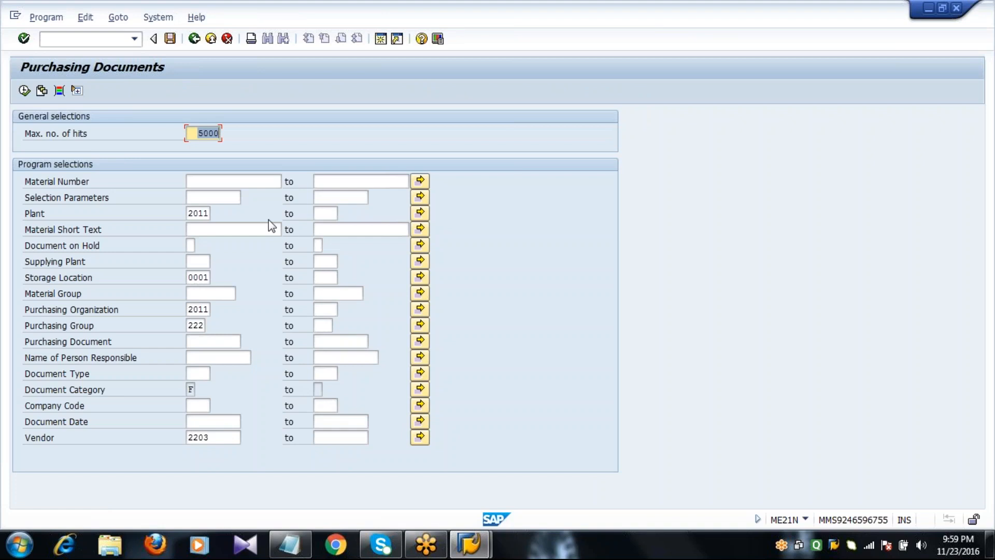
click(193, 214)
key(Delete)
key(Delete)
key(Delete)
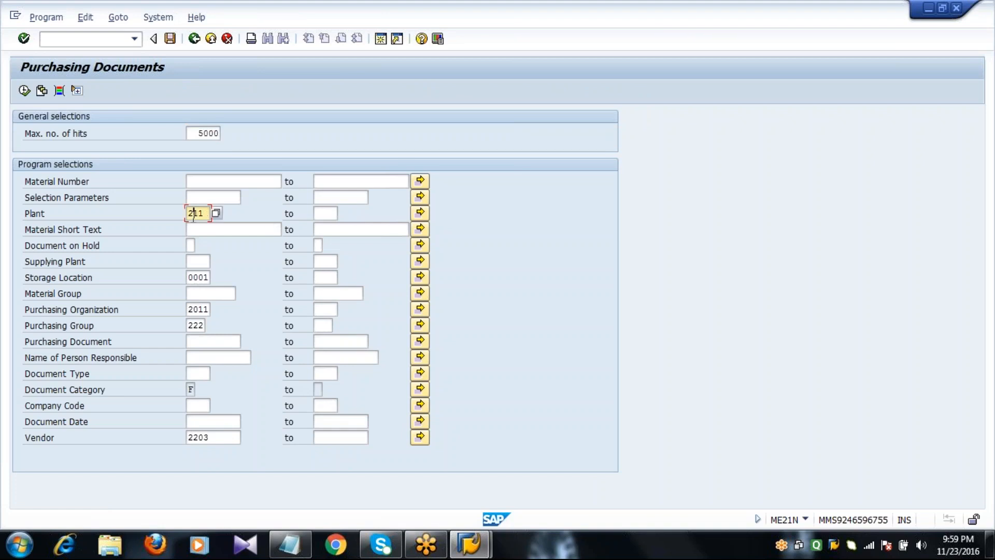
key(BackSpace)
key(Down)
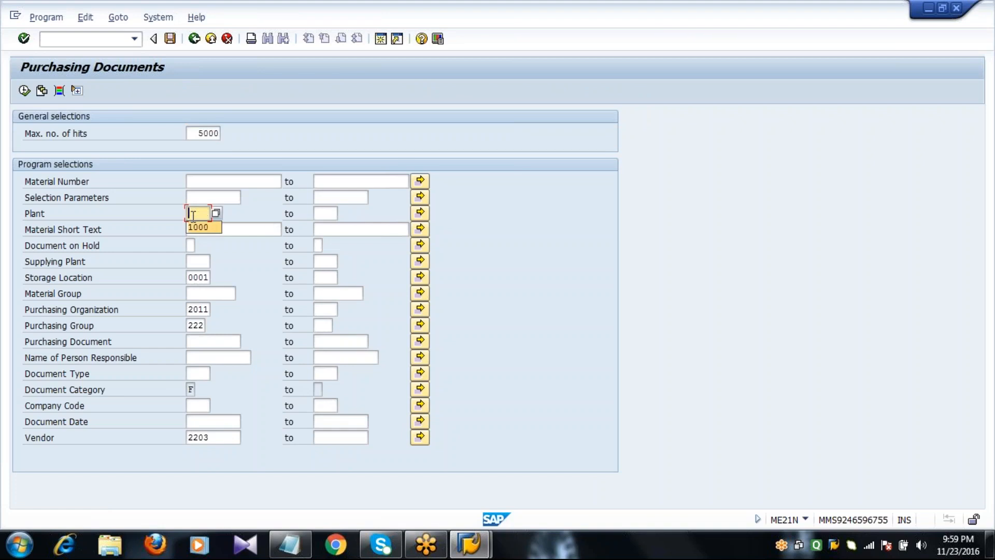
key(Return)
key(Down)
key(Down)
key(Down)
Clear the storage location, purchasing organization, purchasing group and vendor filters, then execute the selection
key(Down)
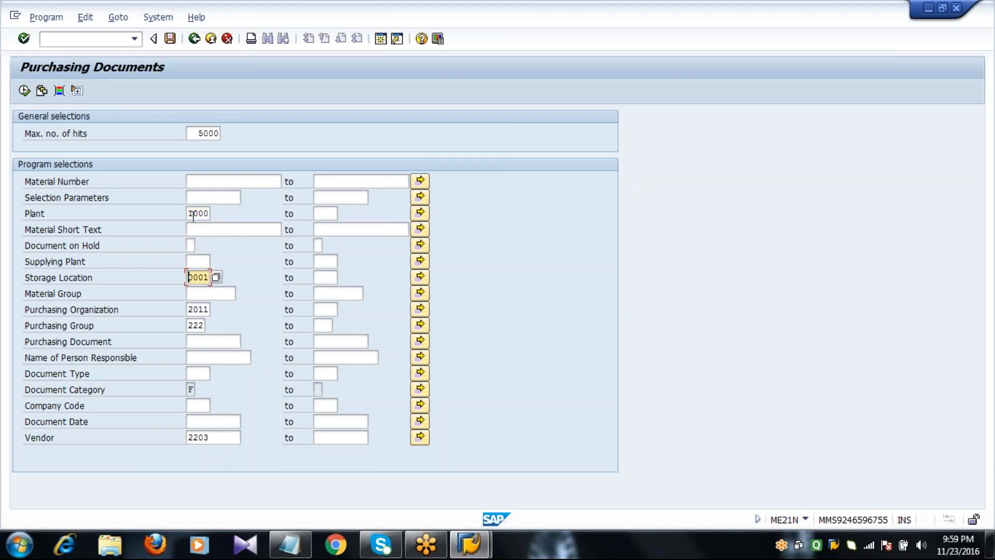
key(Delete)
key(Delete)
key(Delete)
key(Delete)
key(Down)
key(Down)
key(Down)
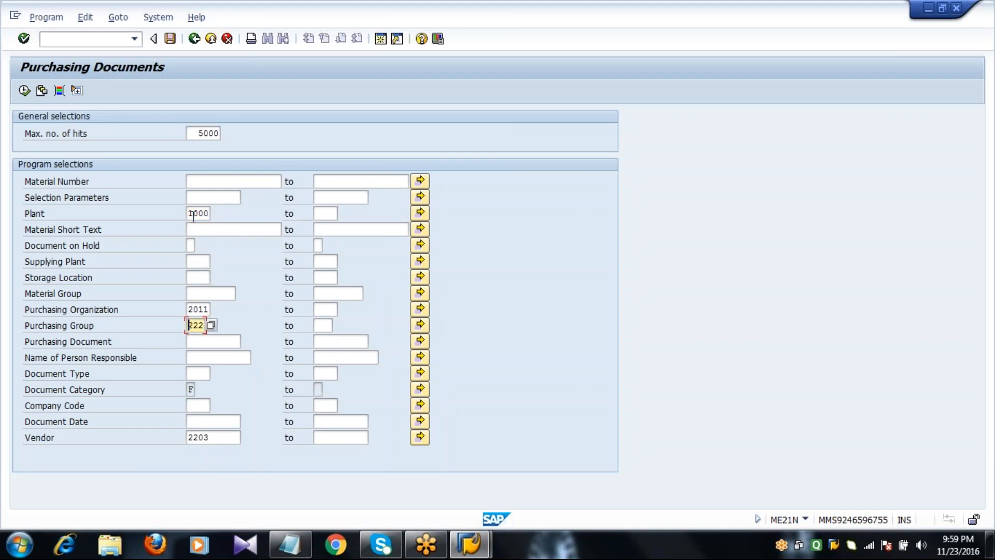
key(Up)
key(Delete)
key(Delete)
key(Delete)
key(Delete)
key(Down)
key(Delete)
key(Delete)
key(Delete)
key(Down)
key(Down)
key(Down)
key(Down)
key(Down)
key(Down)
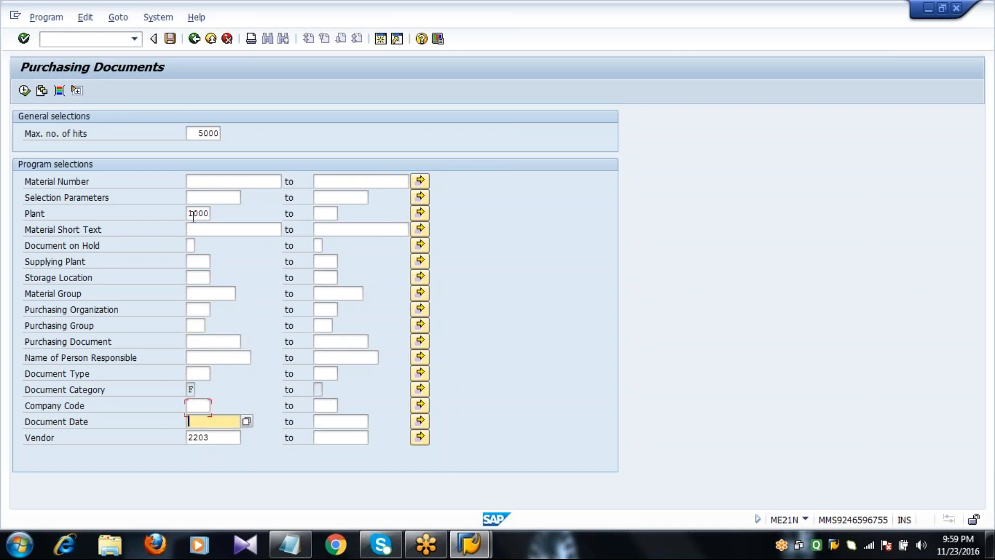
key(Down)
key(Delete)
key(Delete)
key(Delete)
key(Delete)
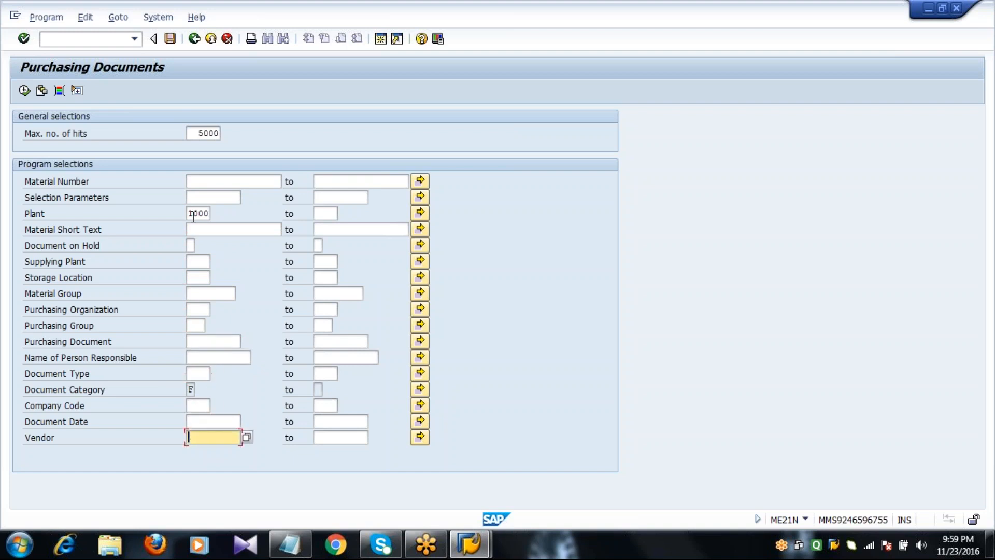
click(193, 213)
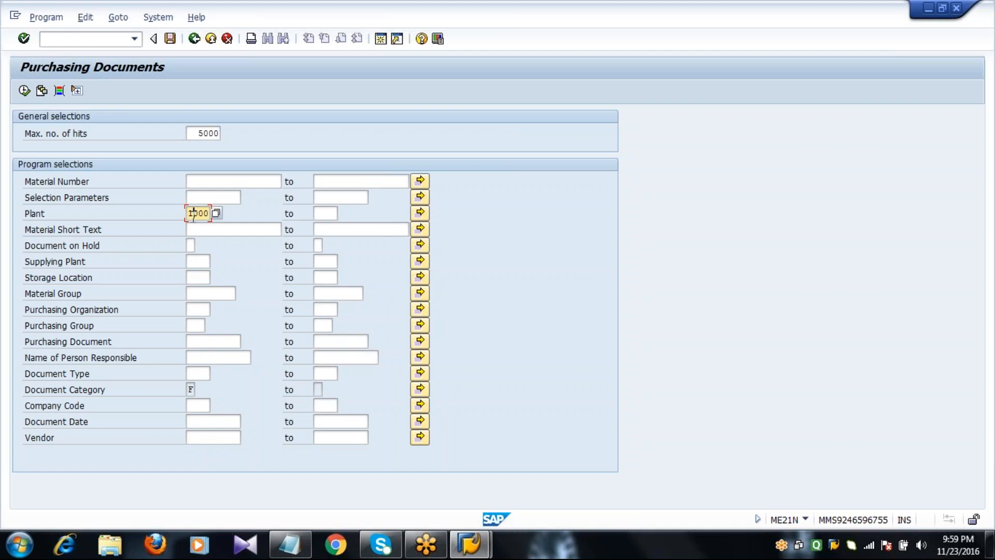
click(24, 90)
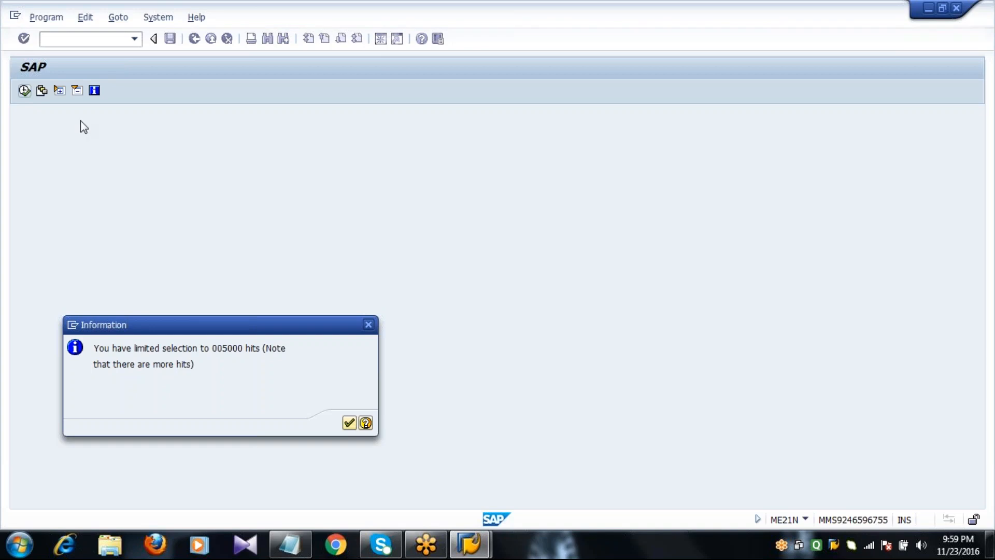
Acknowledge the 5000-hit limit notice and step down through the listed plant 1000 purchase orders
key(Return)
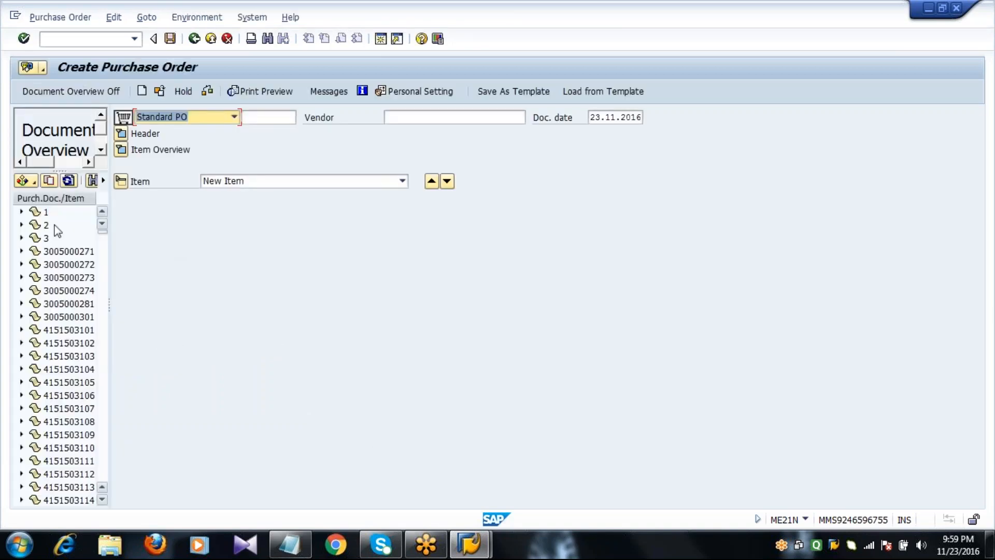
click(46, 212)
key(Down)
key(Down)
key(Down)
key(Down)
key(Down)
key(Down)
key(Down)
key(Down)
key(Down)
key(Down)
key(Down)
key(Down)
key(Down)
key(Down)
key(Down)
key(Down)
key(Down)
key(Down)
key(Down)
key(Down)
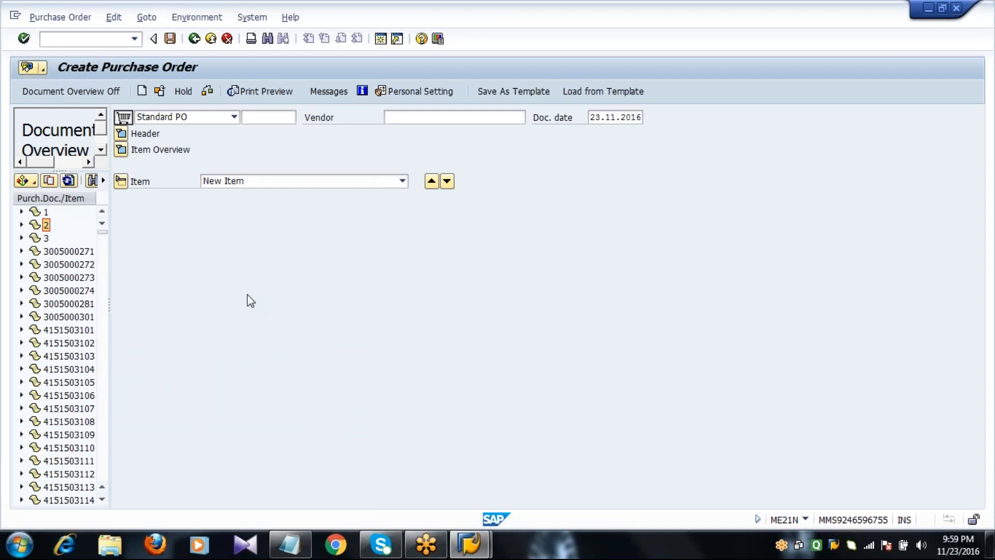
key(Down)
key(Down)
key(Down)
key(Down)
key(Down)
key(Down)
key(Down)
key(Down)
key(Down)
key(Down)
key(Down)
key(Down)
key(Down)
key(Down)
key(Down)
key(Down)
key(Down)
key(Down)
key(Down)
key(Down)
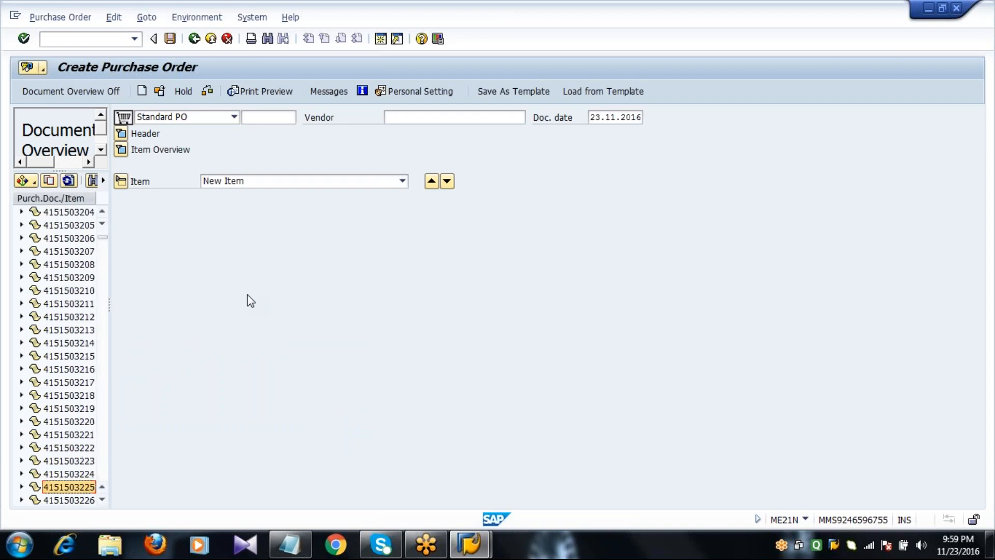
key(Down)
key(Down)
key(Down)
key(Down)
key(Down)
key(Down)
key(Down)
key(Down)
key(Down)
key(Down)
key(Down)
key(Down)
key(Down)
key(Down)
key(Down)
key(Down)
key(Down)
key(Down)
key(Down)
key(Down)
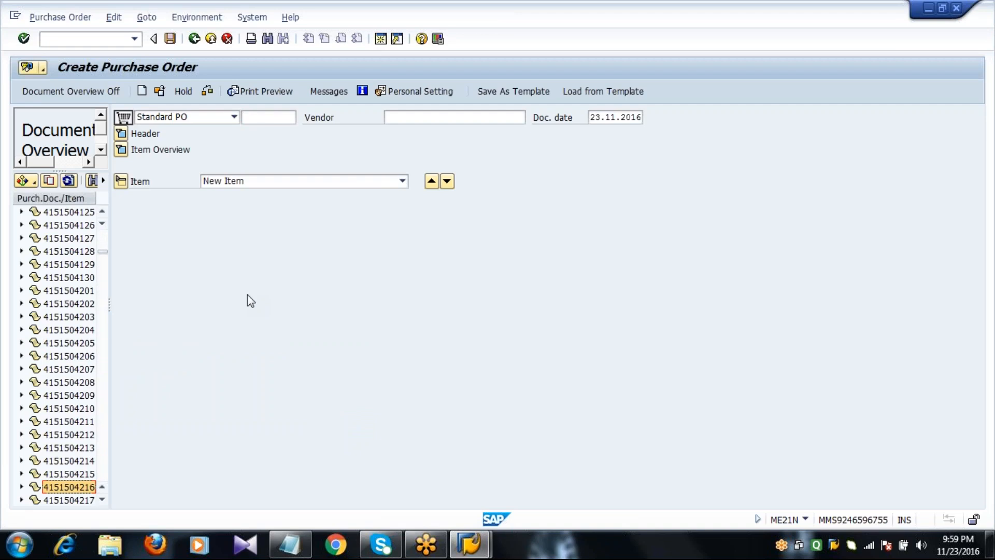
key(Down)
key(Down)
key(Down)
key(Down)
key(Down)
key(Down)
key(Down)
key(Down)
key(Down)
key(Down)
key(Down)
key(Down)
key(Down)
key(Down)
key(Down)
key(Down)
key(Down)
key(Down)
key(Down)
key(Down)
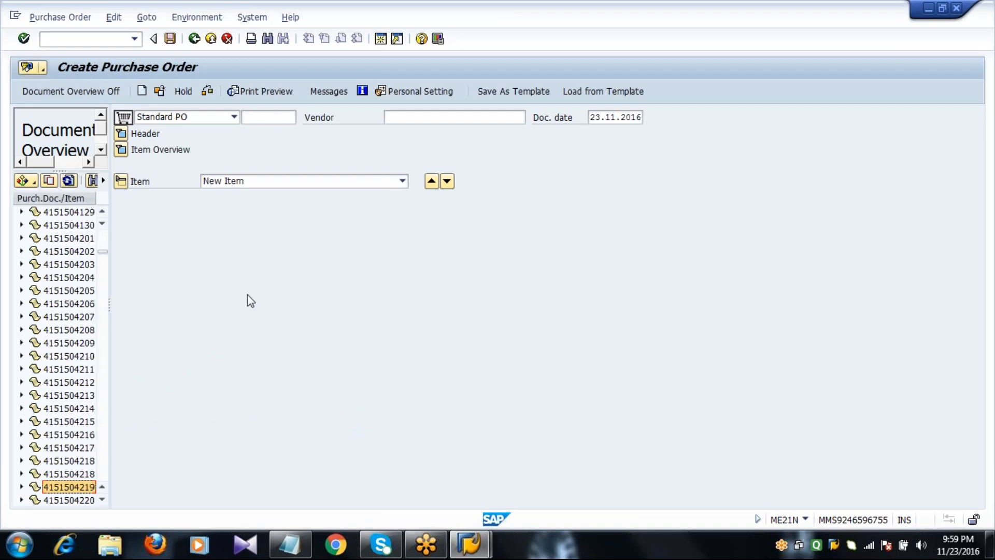
key(Down)
key(Down)
key(Down)
key(Down)
key(Down)
key(Down)
key(Down)
key(Down)
key(Down)
key(Down)
key(Down)
key(Down)
key(Down)
key(Down)
key(Down)
key(Down)
key(Down)
key(Down)
key(Down)
key(Down)
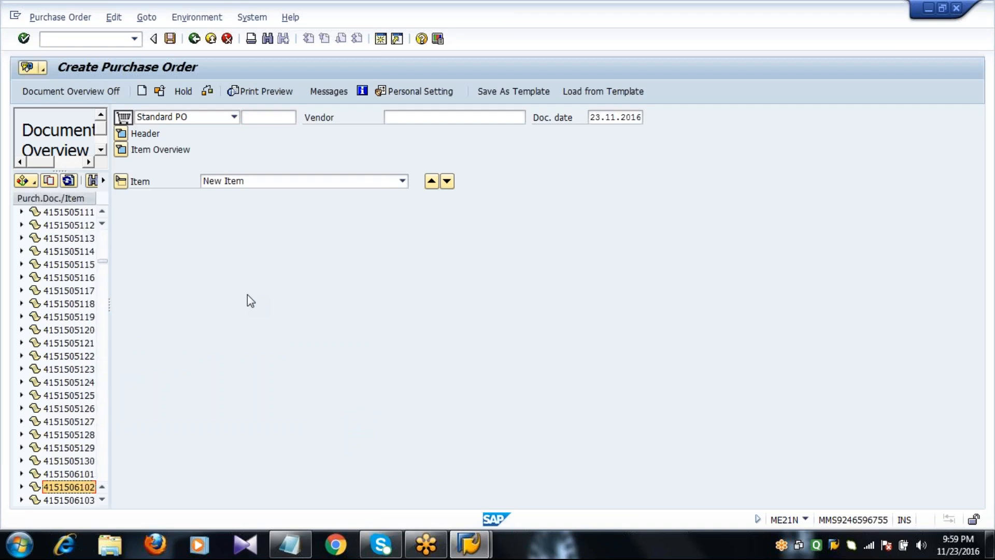
key(Down)
key(Down)
key(Down)
key(Down)
key(Down)
key(Down)
key(Down)
key(Down)
key(Down)
key(Down)
key(Down)
key(Down)
key(Down)
key(Down)
key(Down)
key(Down)
key(Down)
key(Down)
key(Down)
key(Down)
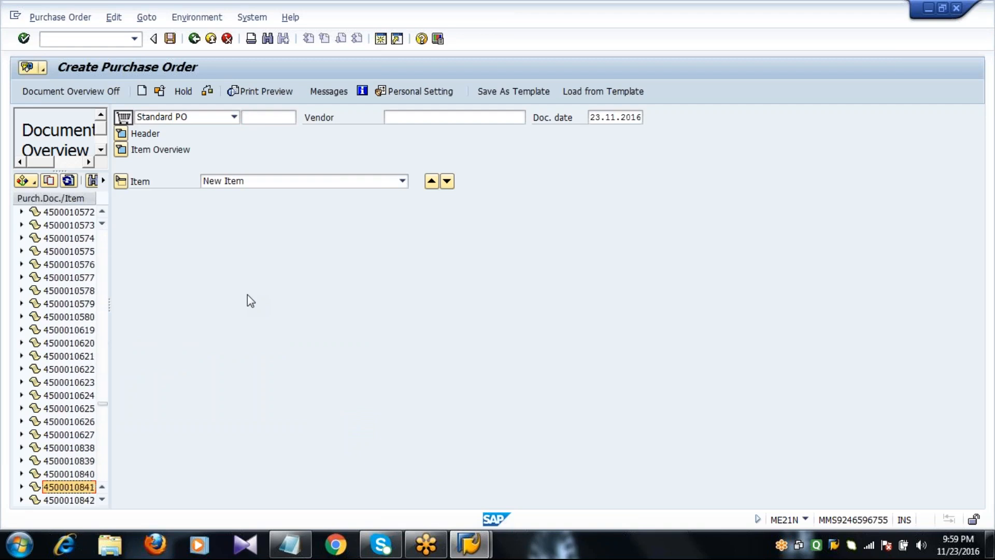
key(Down)
key(Down)
key(Down)
key(Down)
key(Down)
key(Down)
key(Down)
key(Down)
key(Down)
key(Down)
key(Down)
key(Down)
key(Down)
key(Down)
key(Down)
key(Down)
key(Down)
key(Down)
key(Down)
key(Down)
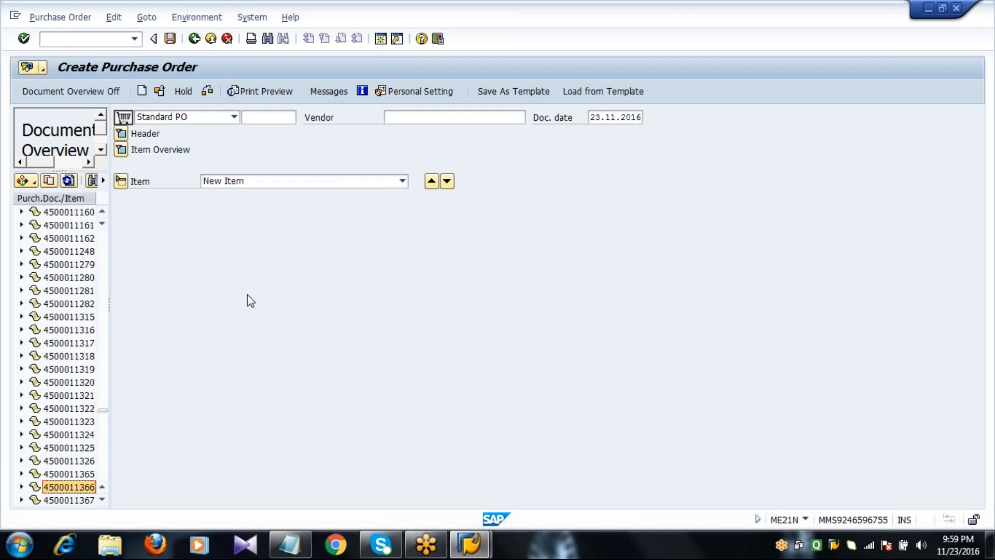
key(Down)
key(Down)
key(Down)
key(Down)
key(Down)
key(Down)
key(Down)
key(Down)
key(Down)
key(Down)
key(Down)
key(Down)
key(Down)
key(Down)
key(Down)
key(Down)
key(Down)
key(Down)
key(Down)
key(Down)
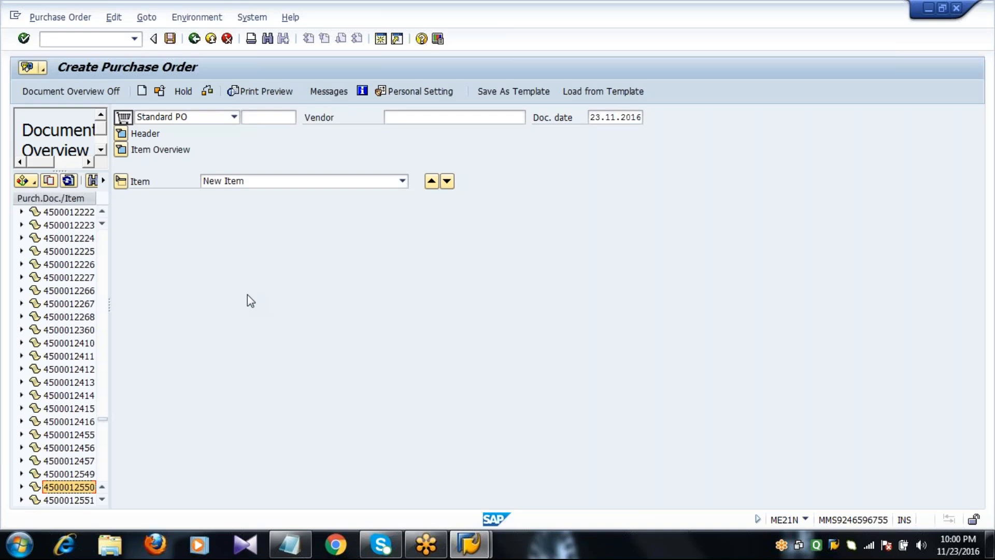
key(Down)
key(Down)
key(Down)
key(Down)
key(Down)
key(Down)
key(Down)
key(Down)
key(Down)
key(Down)
key(Down)
key(Down)
key(Down)
key(Down)
key(Down)
key(Down)
key(Down)
key(Down)
key(Down)
key(Down)
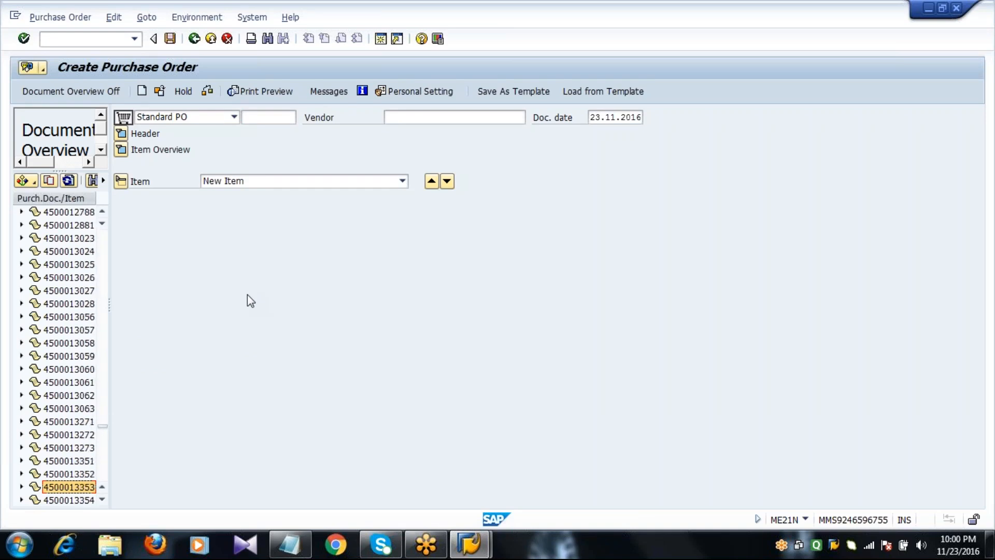
key(Down)
key(Down)
key(Down)
key(Down)
key(Down)
key(Down)
key(Down)
key(Down)
key(Down)
key(Down)
key(Down)
key(Down)
key(Down)
key(Down)
key(Down)
key(Down)
key(Down)
key(Down)
key(Down)
key(Down)
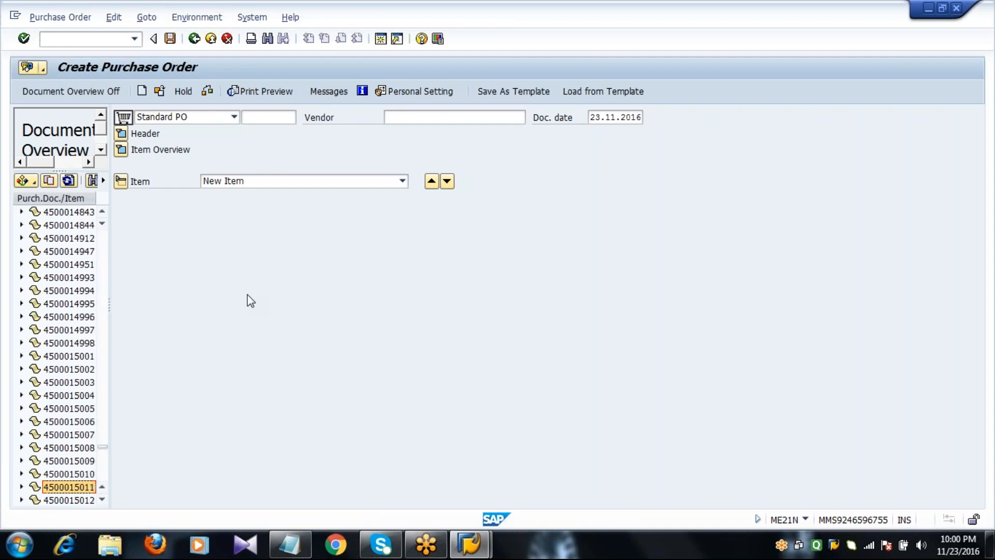
Hide the document overview, enter vendor 220, keep editing the faulty order and close the messages
click(81, 95)
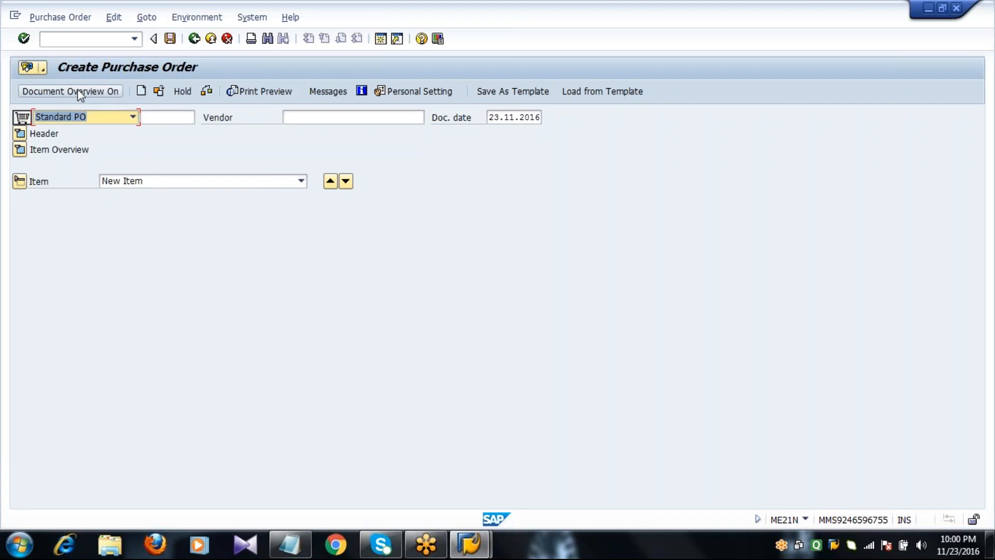
click(292, 116)
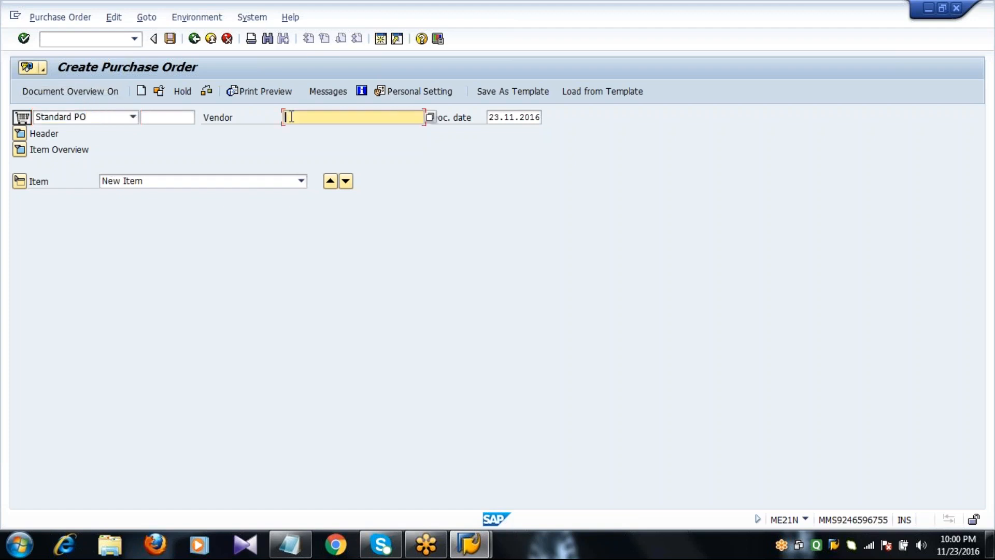
text(220)
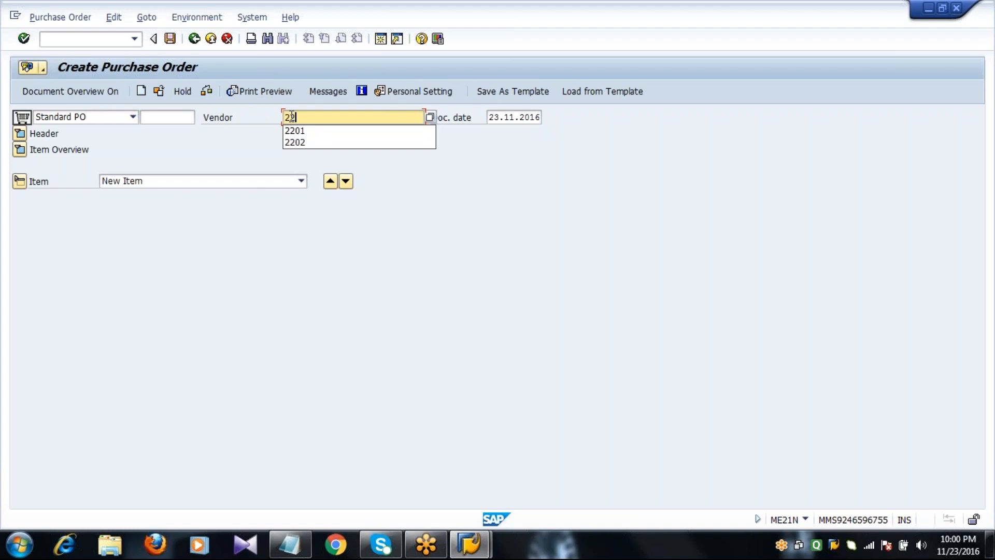
key(Return)
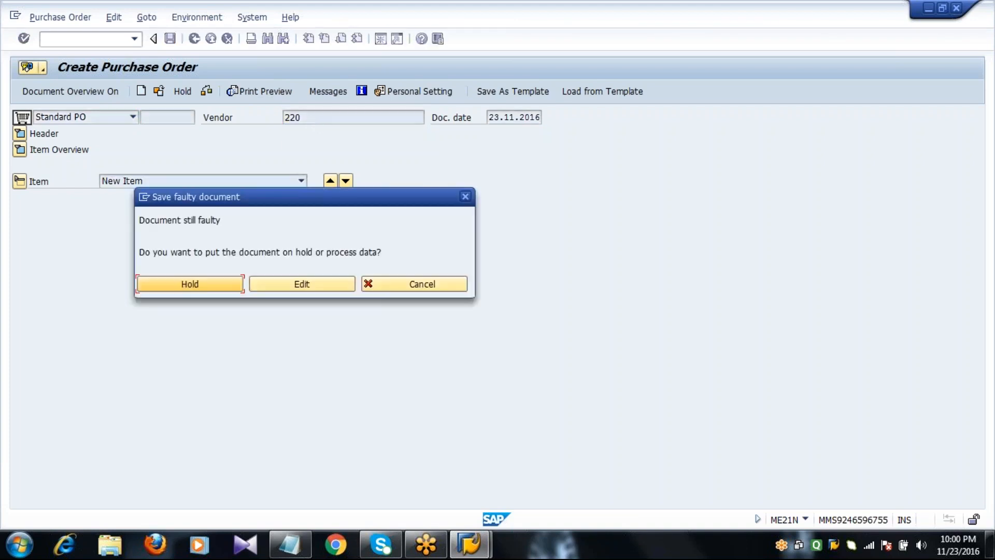
click(346, 282)
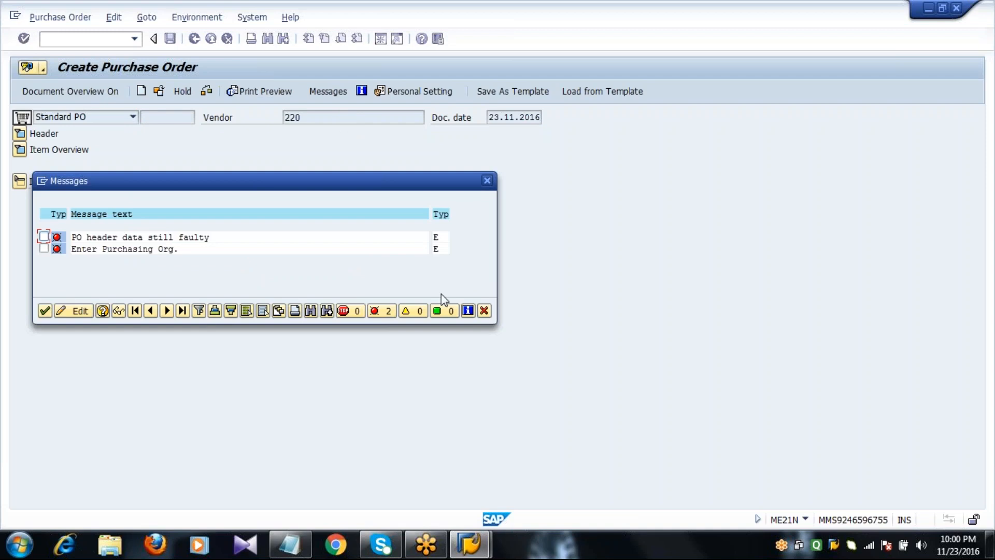
click(486, 311)
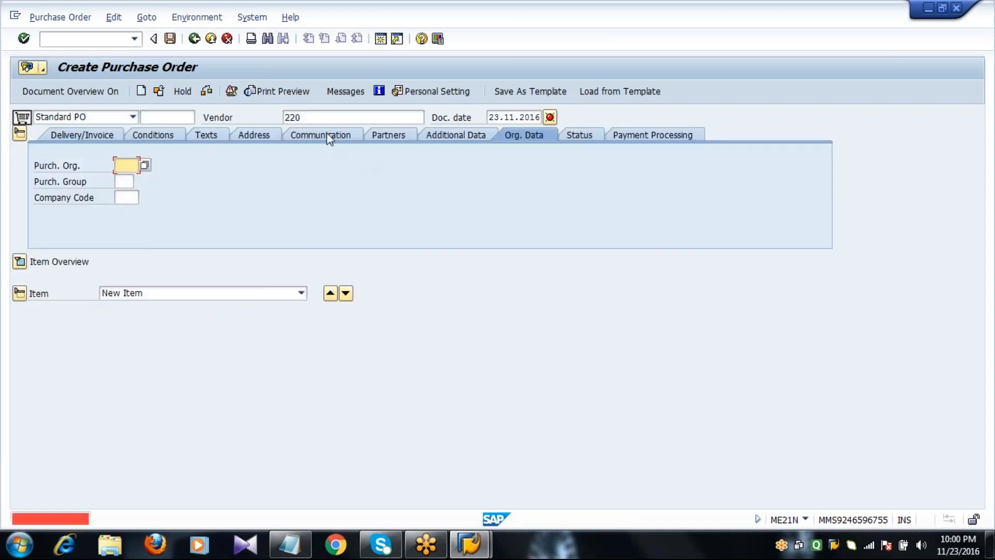
Complete the vendor number to 2201 and confirm it
click(325, 118)
text(1)
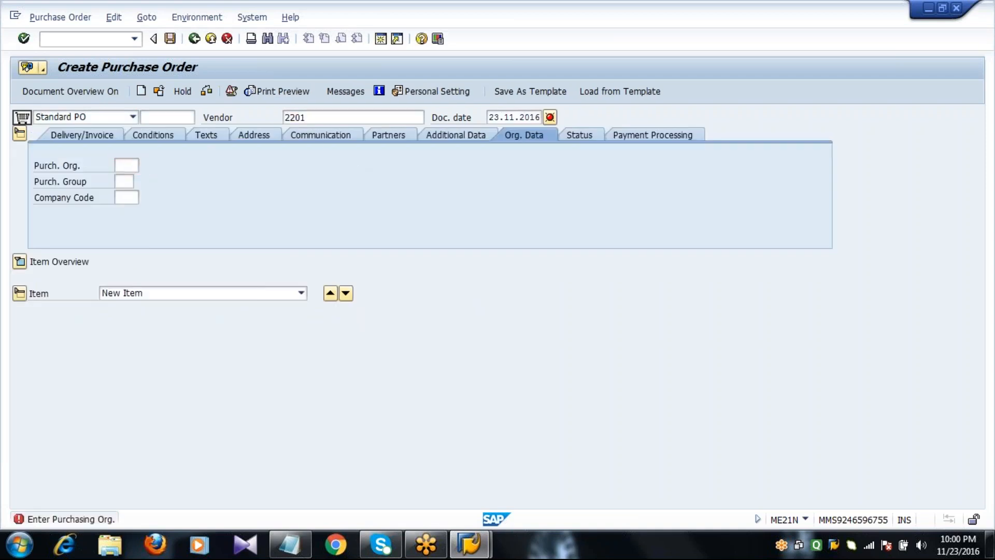
key(Return)
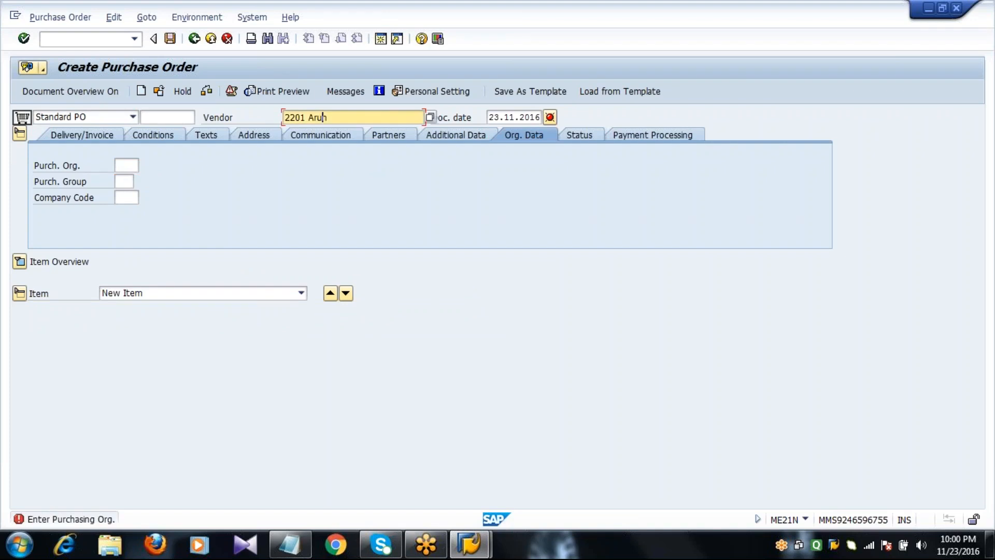
Enter payment terms 0002 on the Delivery/Invoice header tab, then view the header conditions
click(19, 134)
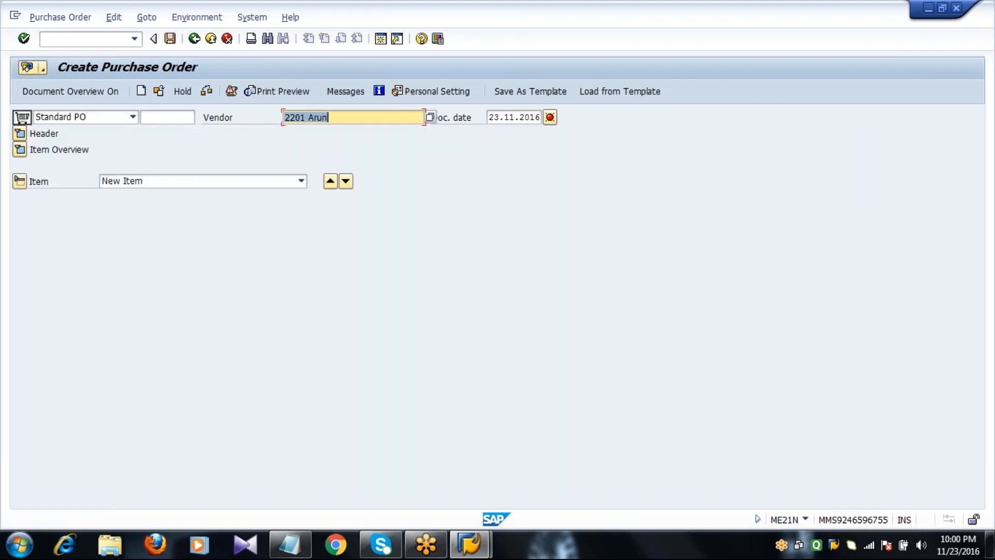
click(19, 134)
click(76, 136)
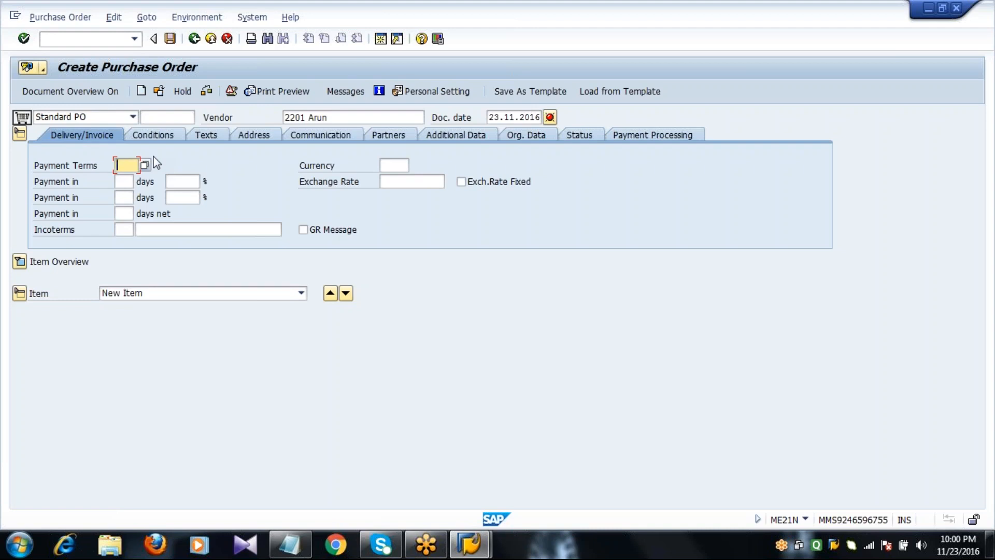
text(0002)
key(Return)
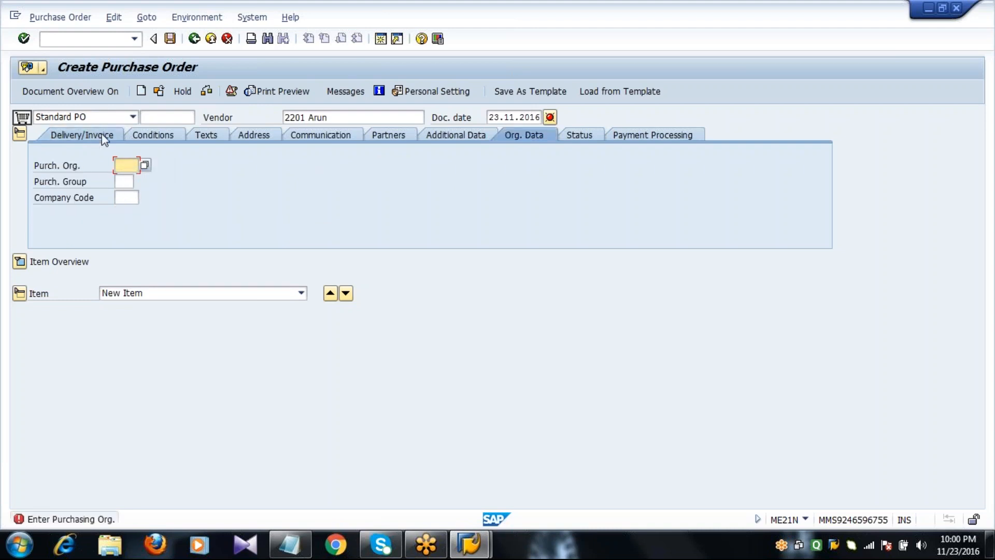
click(103, 136)
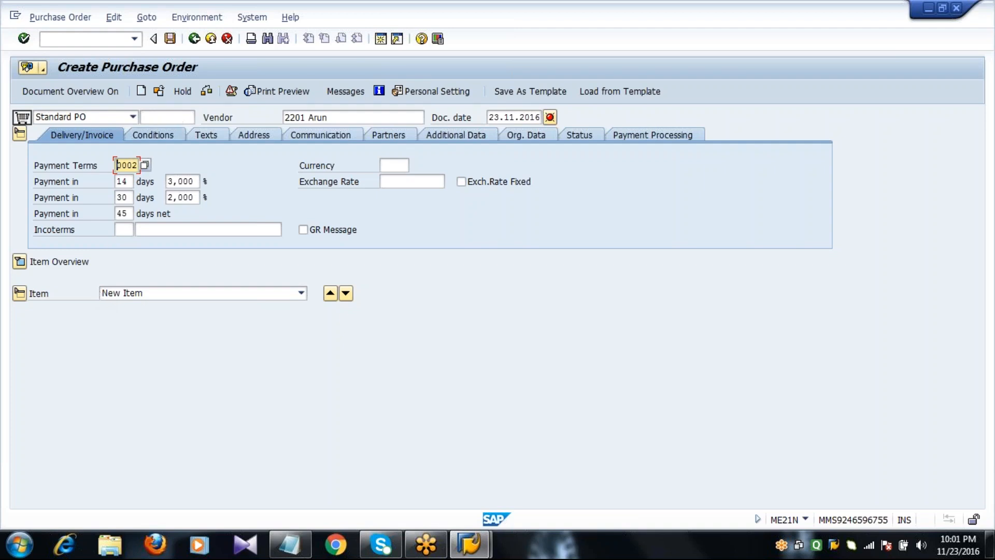
click(154, 136)
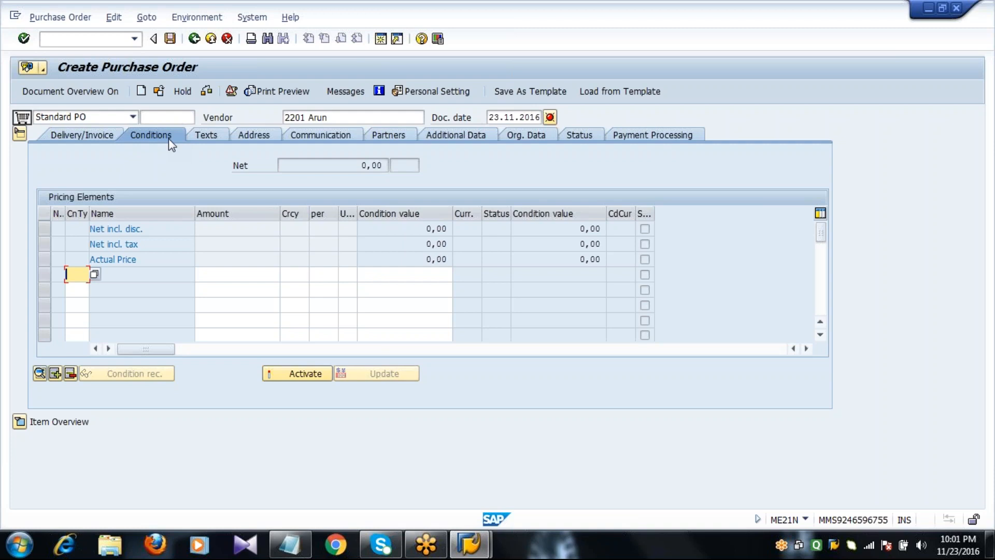
Enter the header text 'NEEDFUL PACKING AND SHIPPING REQUIRED FOR THE MATERIALS AND GOODS' on the Texts tab
click(340, 171)
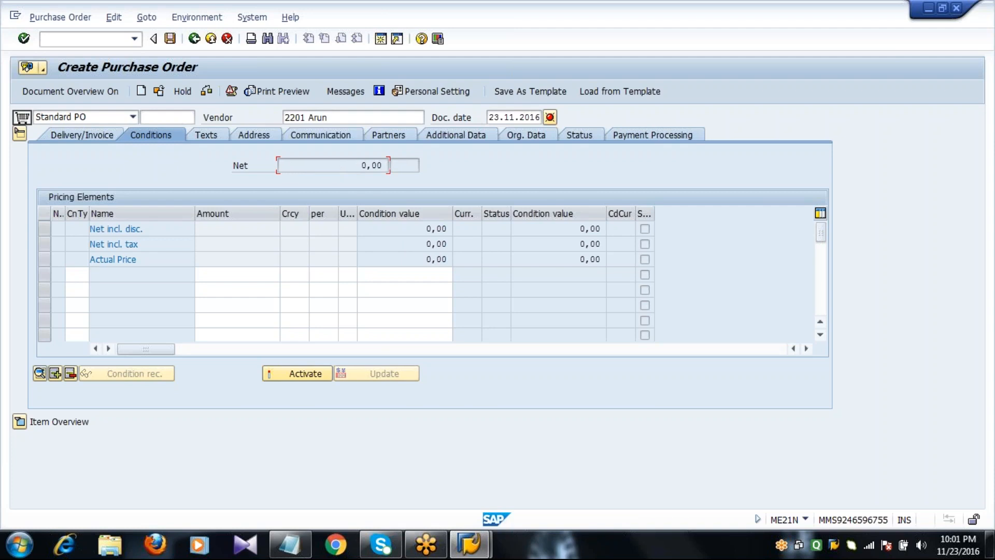
click(215, 135)
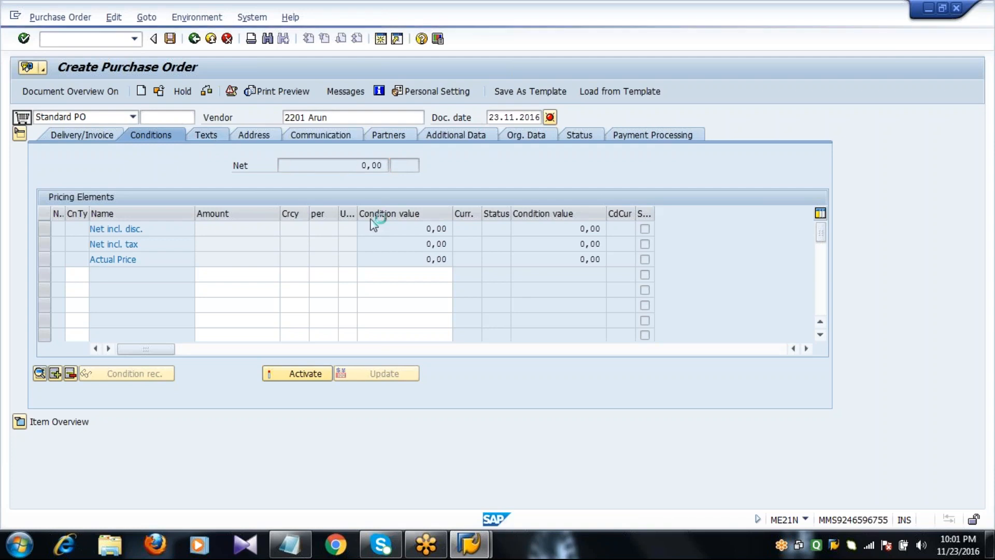
click(302, 202)
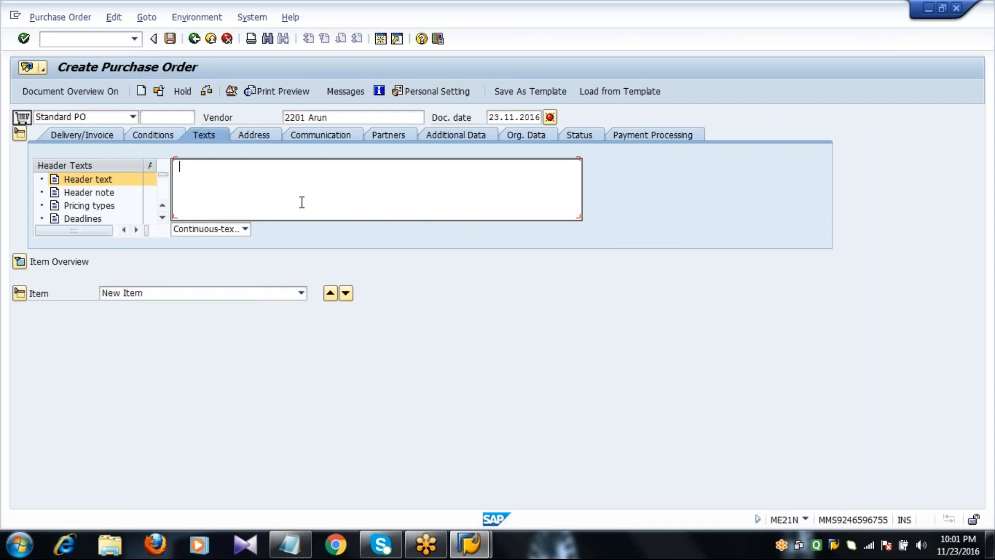
text(NEEDFUL PACKING AND SHI)
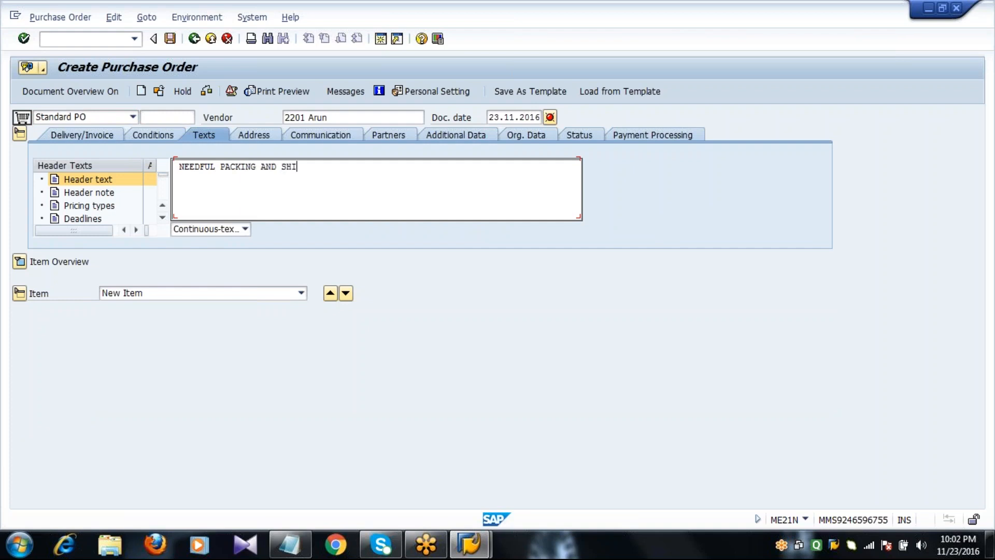
text(PPING REQUIRED FOR T)
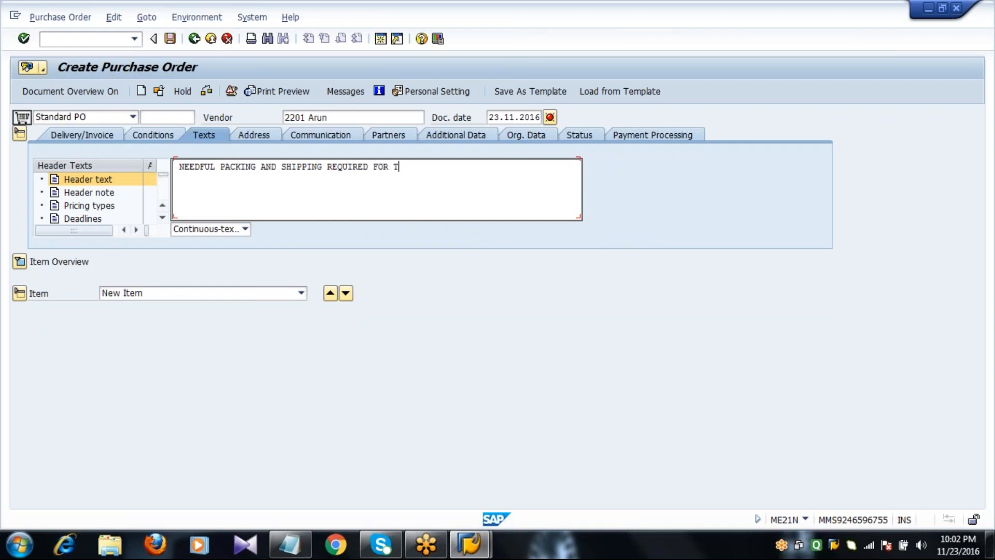
text(HE MATERIALS AND GOODS)
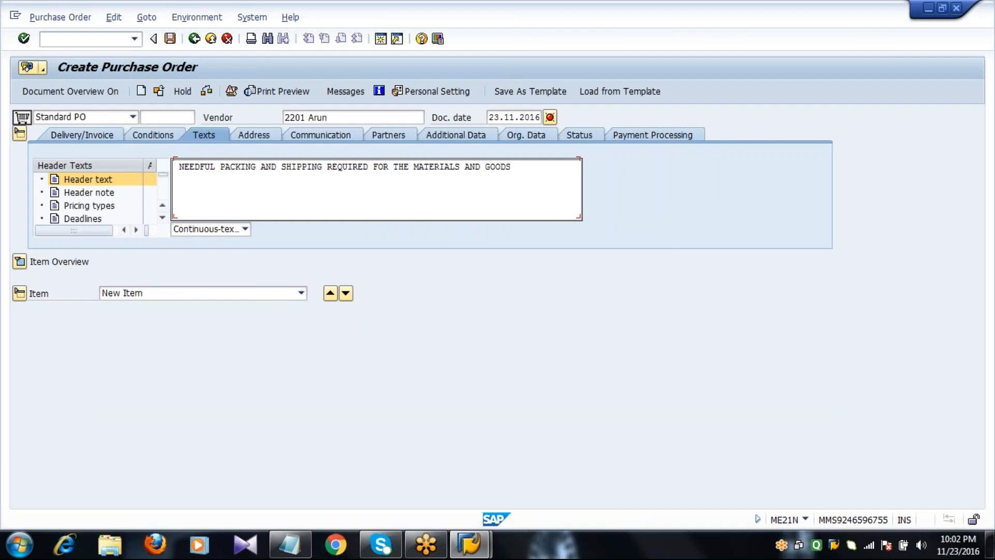
key(ctrl+a)
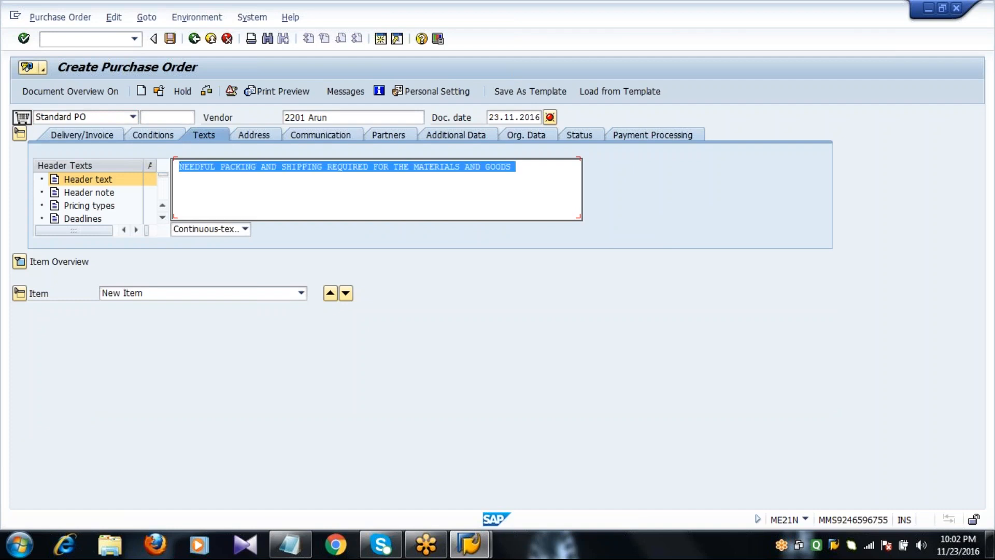
click(298, 201)
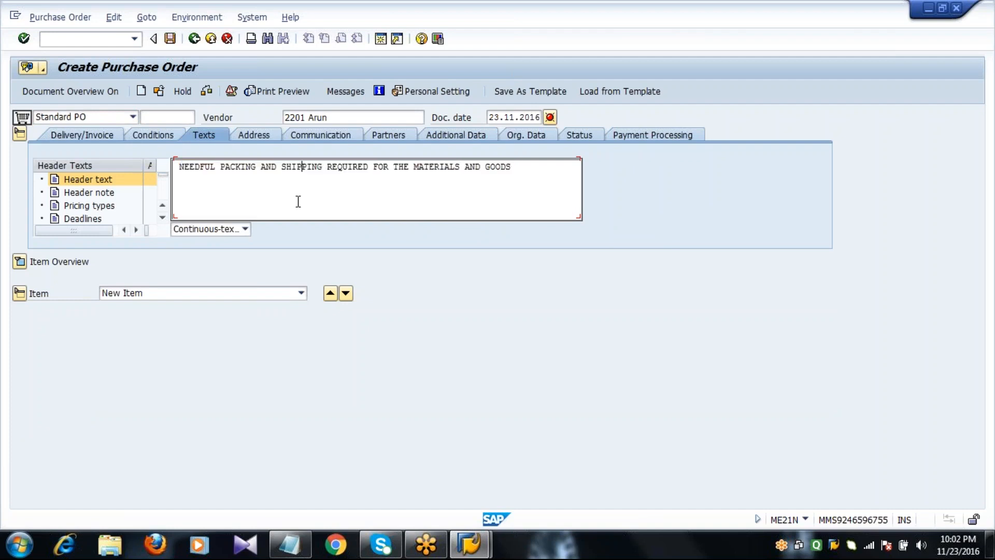
Check the vendor's city and street on the Address tab, then the Communication details
click(258, 137)
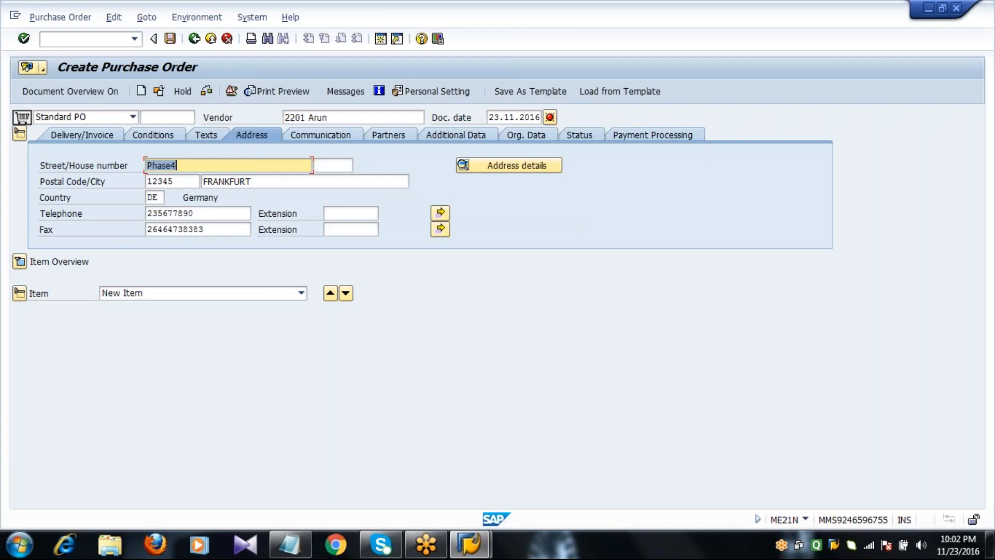
click(328, 181)
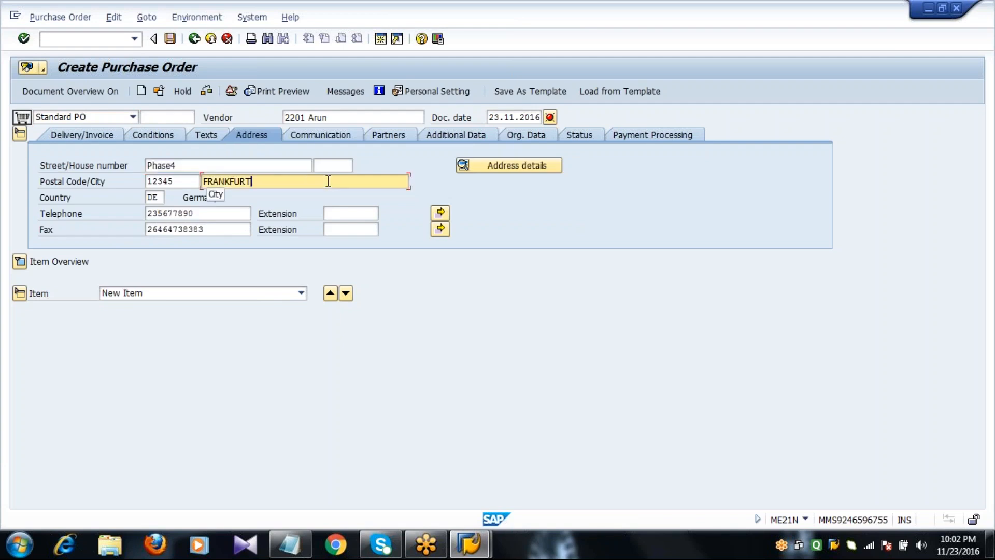
click(233, 165)
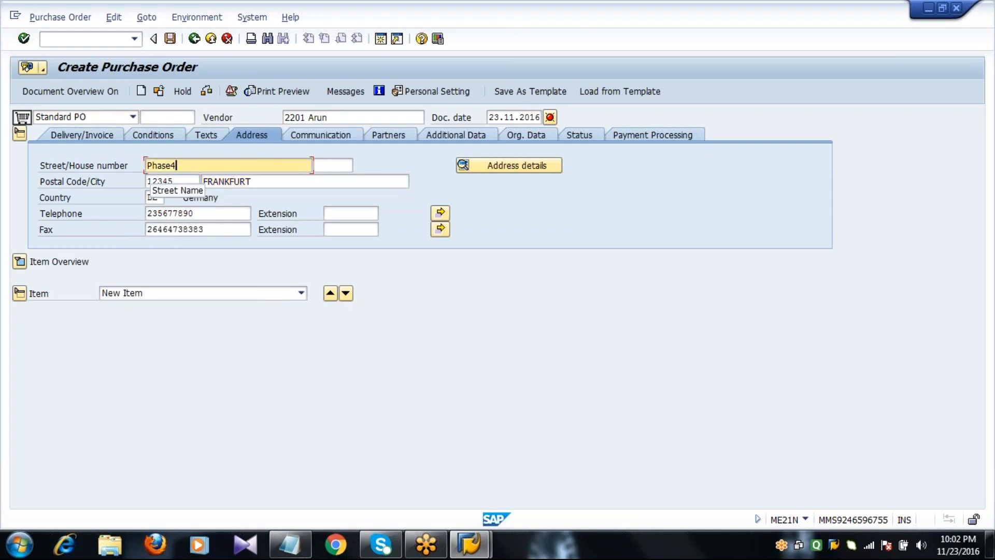
click(325, 135)
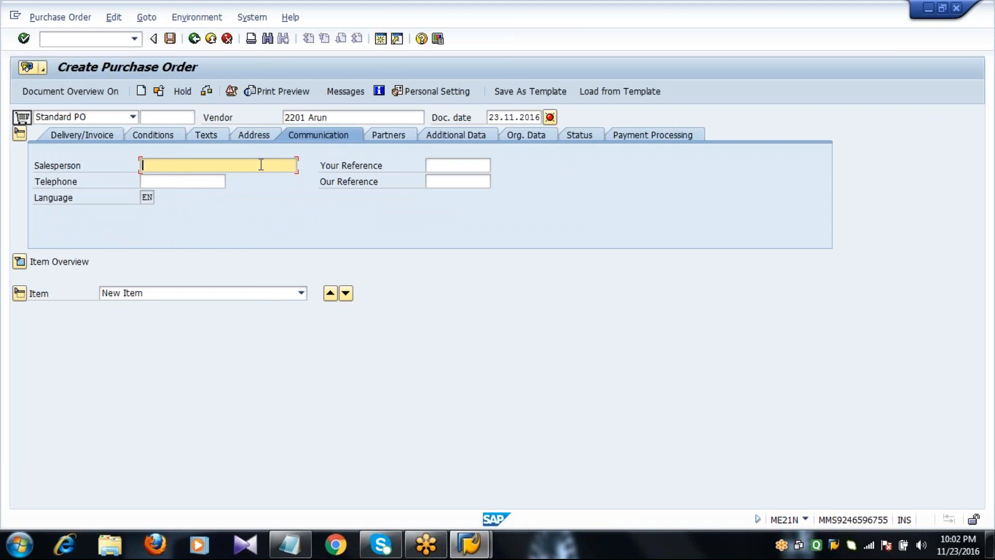
Inspect the vendor partner entry, then the validity start and end fields under Additional Data
click(394, 138)
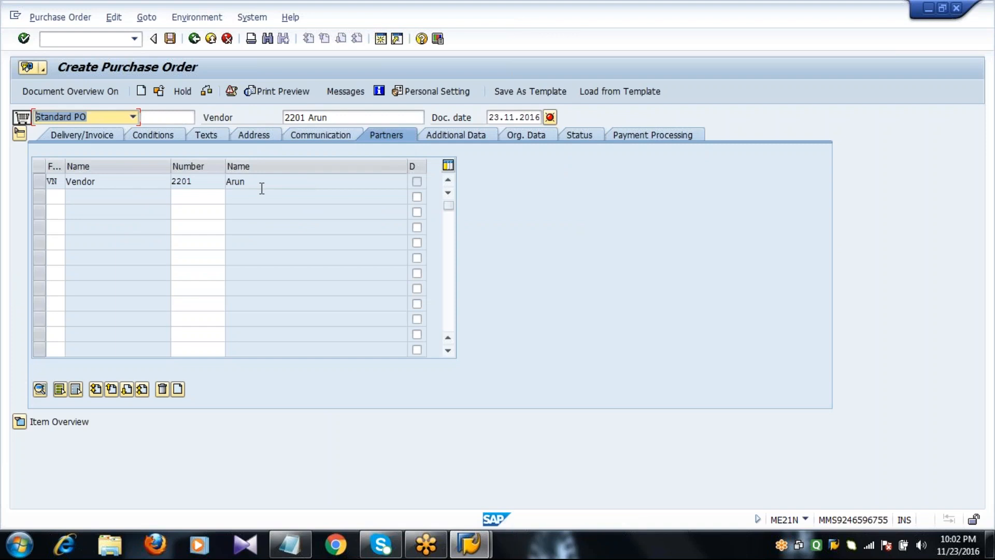
click(261, 189)
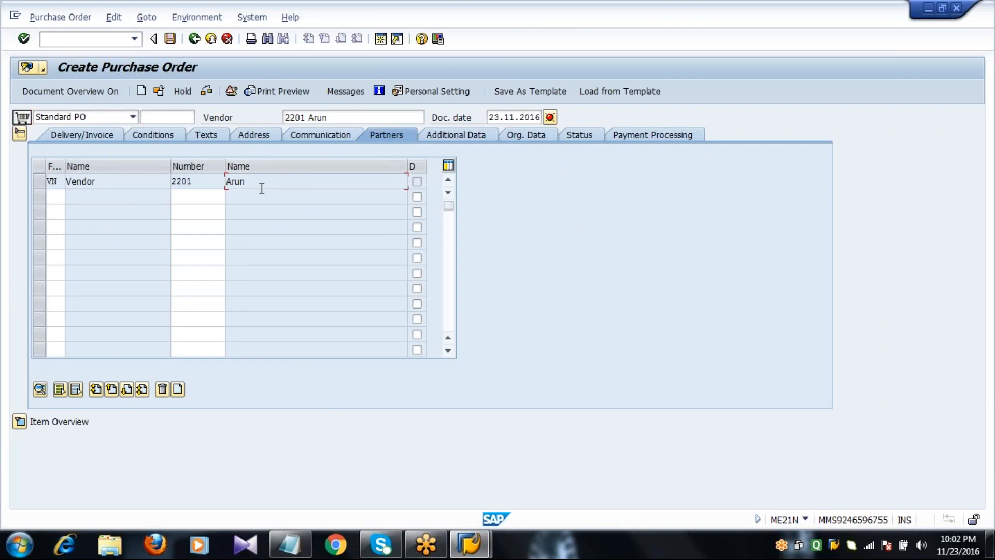
click(463, 138)
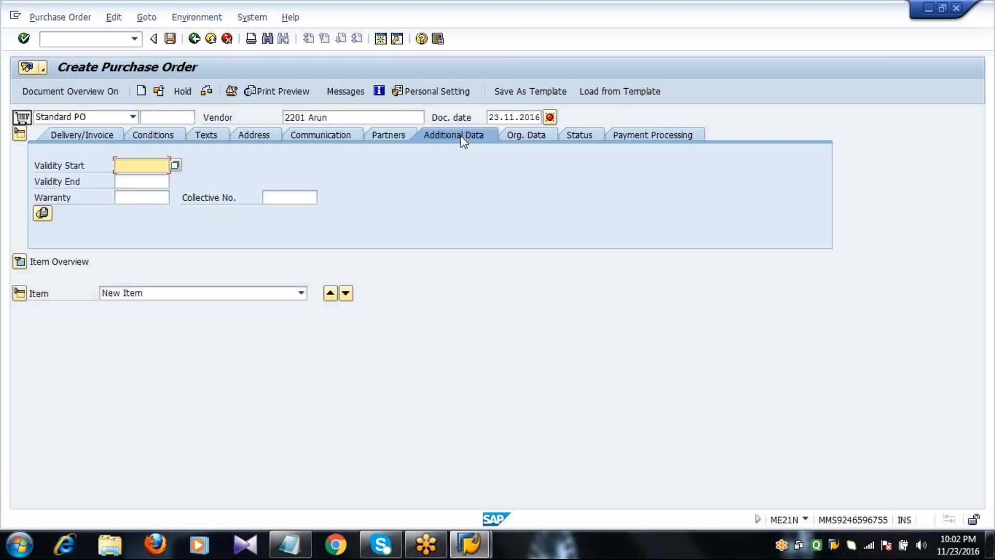
click(123, 182)
click(129, 167)
Enter purchasing organization 2011, purchasing group 222 and company code 2001 on the Org. Data tab
click(525, 138)
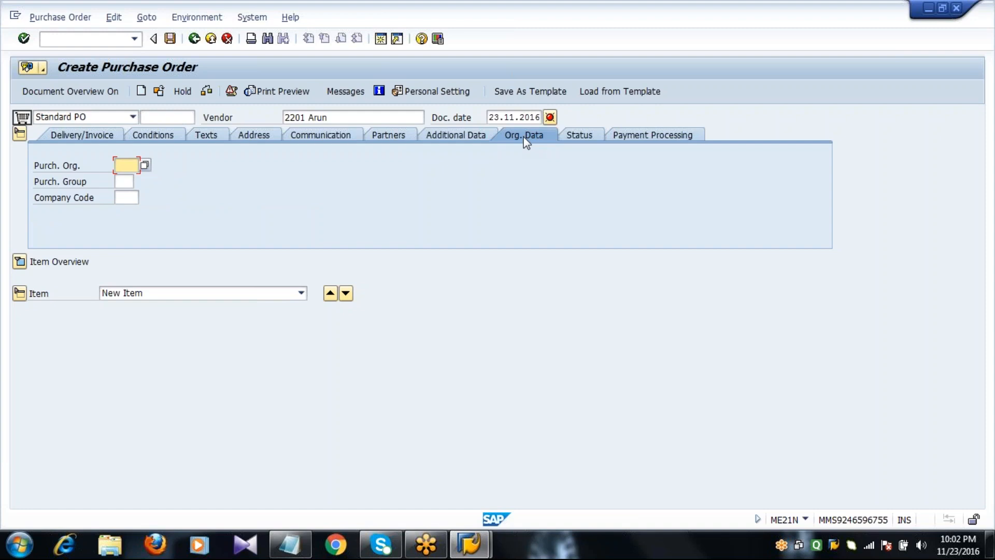
text(2011)
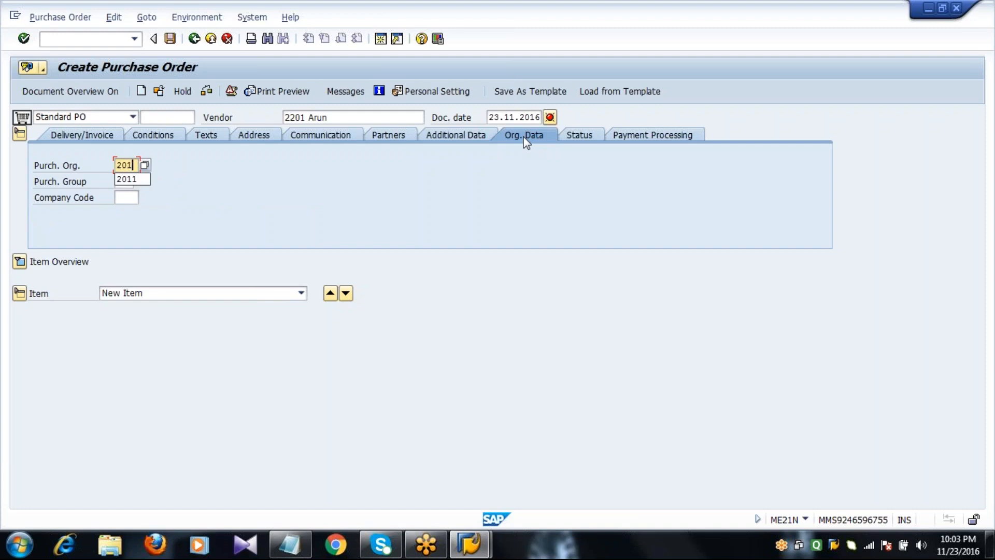
key(Tab)
text(222)
key(Tab)
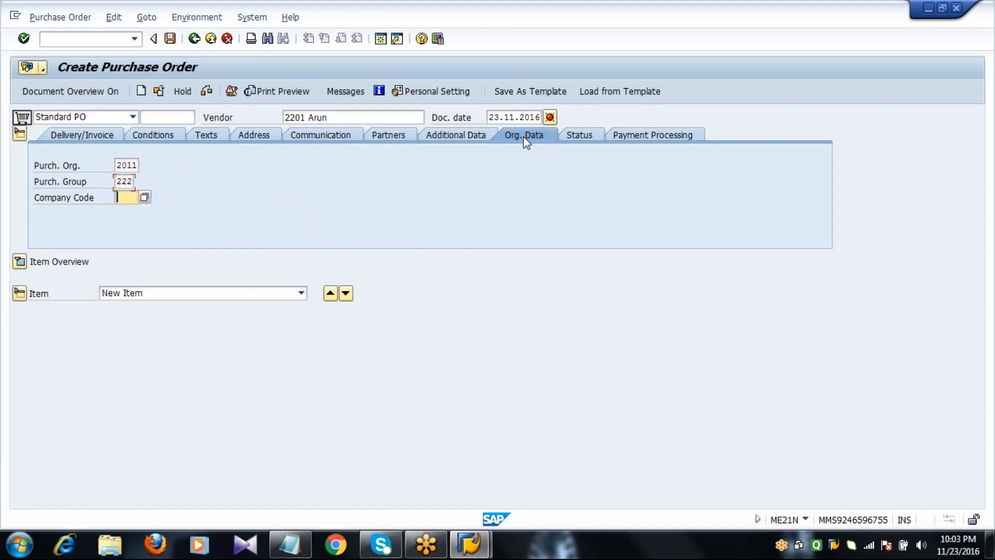
text(2001)
key(Return)
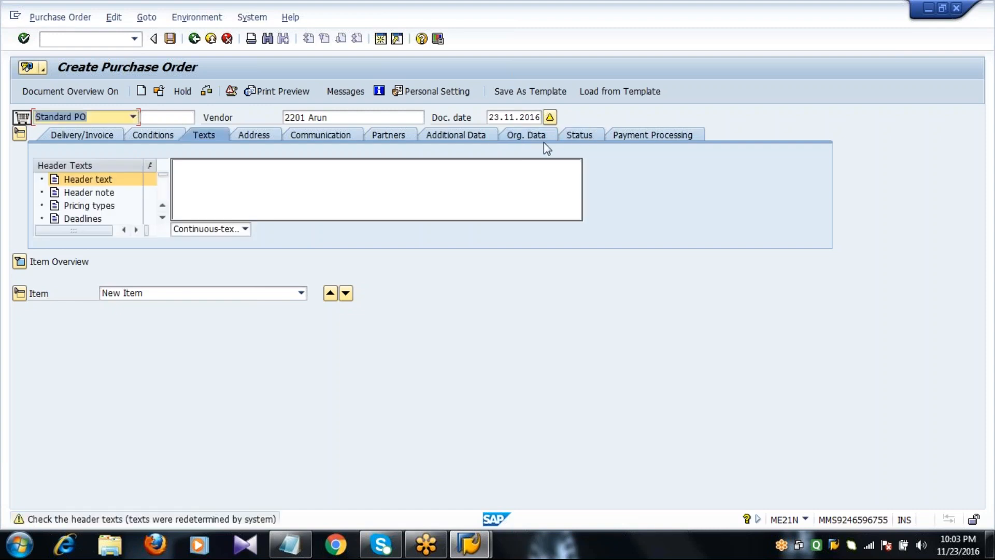
click(539, 138)
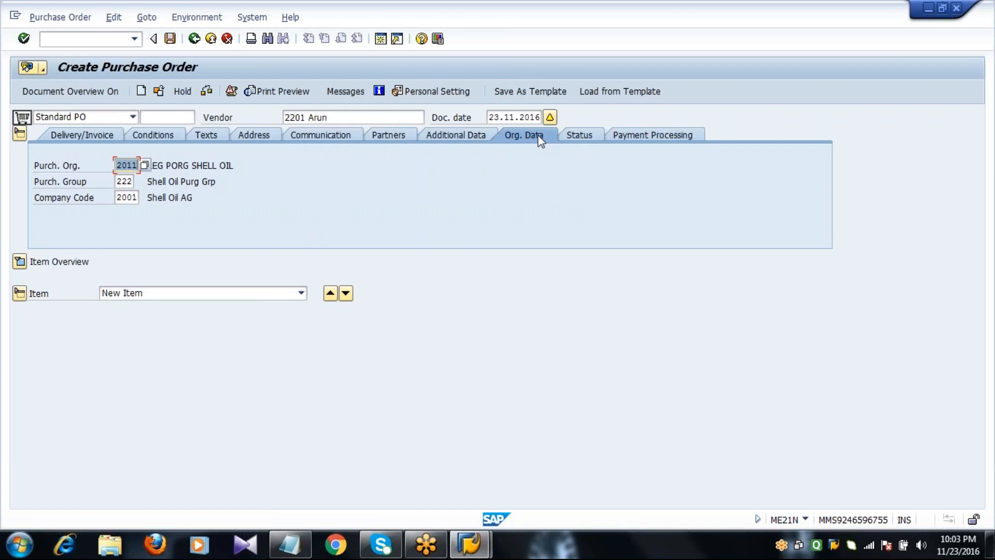
Review the 0,00 EUR delivered, invoiced and down payment amounts on Status, then expand the item overview
click(582, 139)
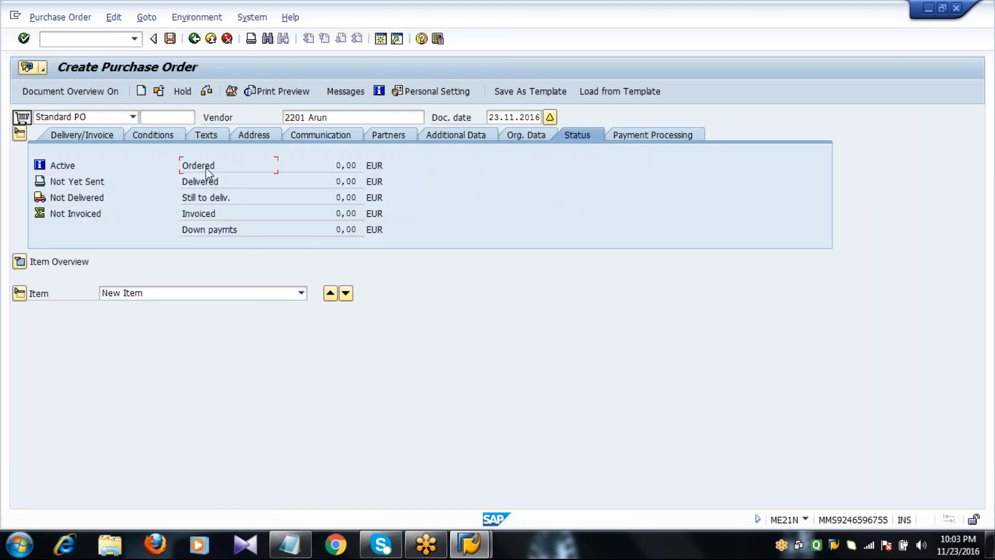
click(192, 183)
click(193, 215)
click(199, 232)
click(19, 262)
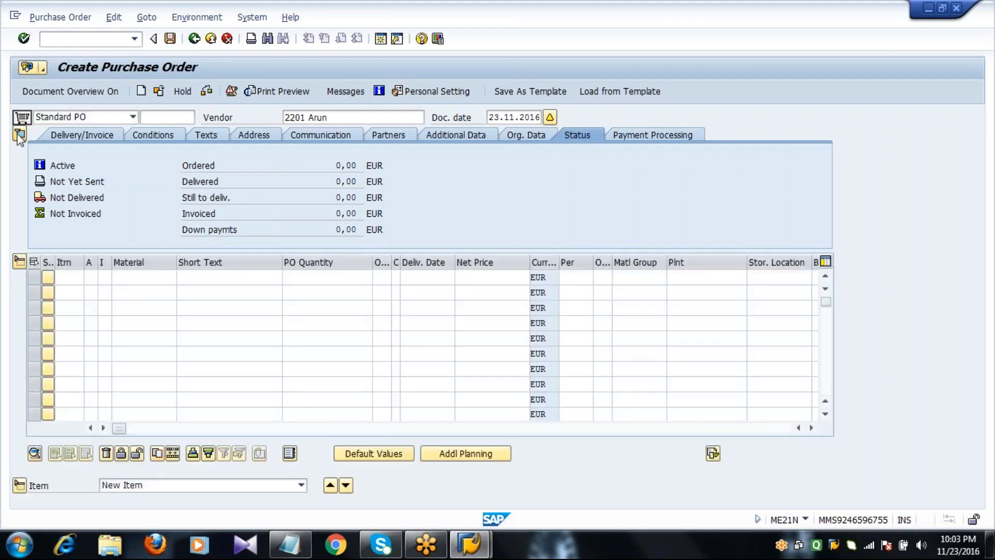
Collapse the header and look up row 1's item category options without choosing one
click(19, 135)
click(72, 164)
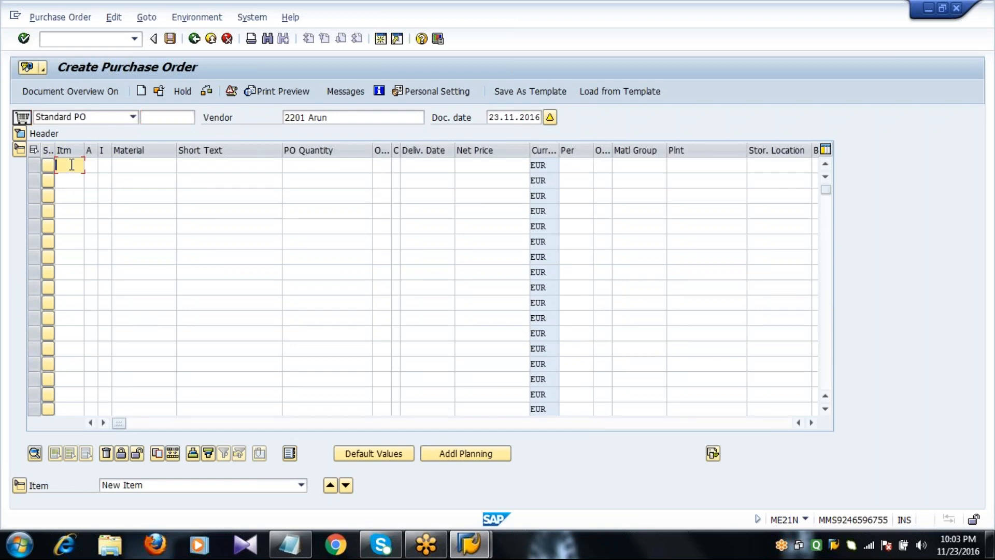
click(93, 169)
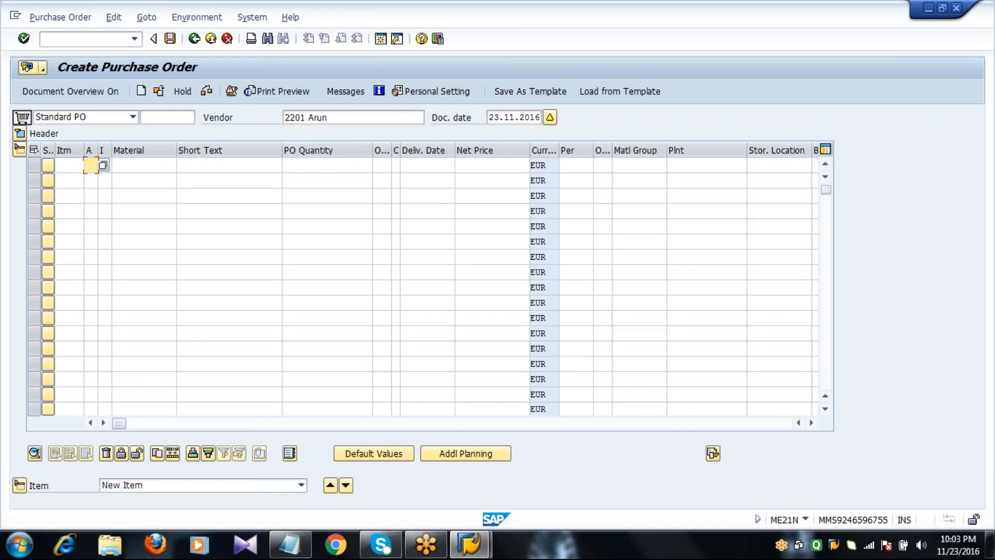
click(105, 181)
click(106, 161)
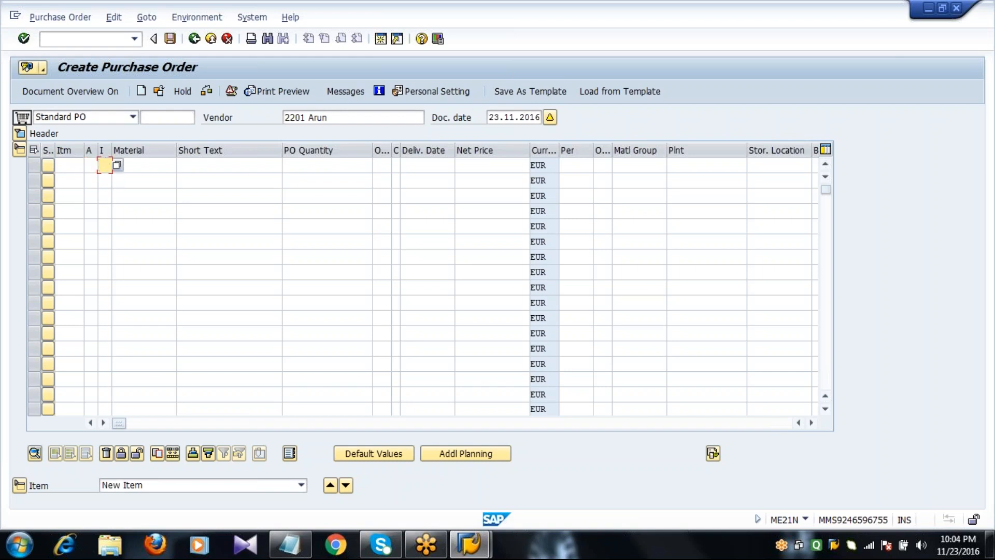
key(F4)
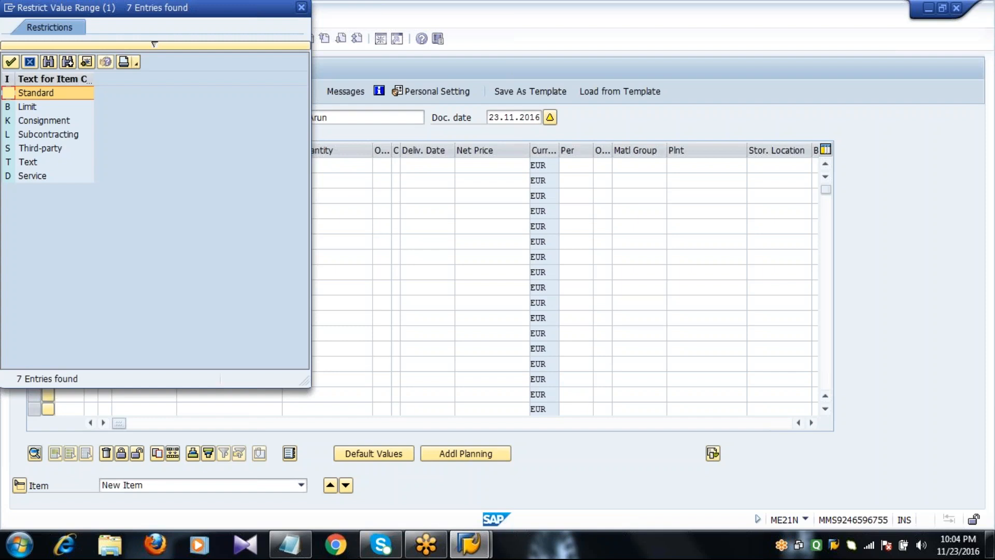
key(Escape)
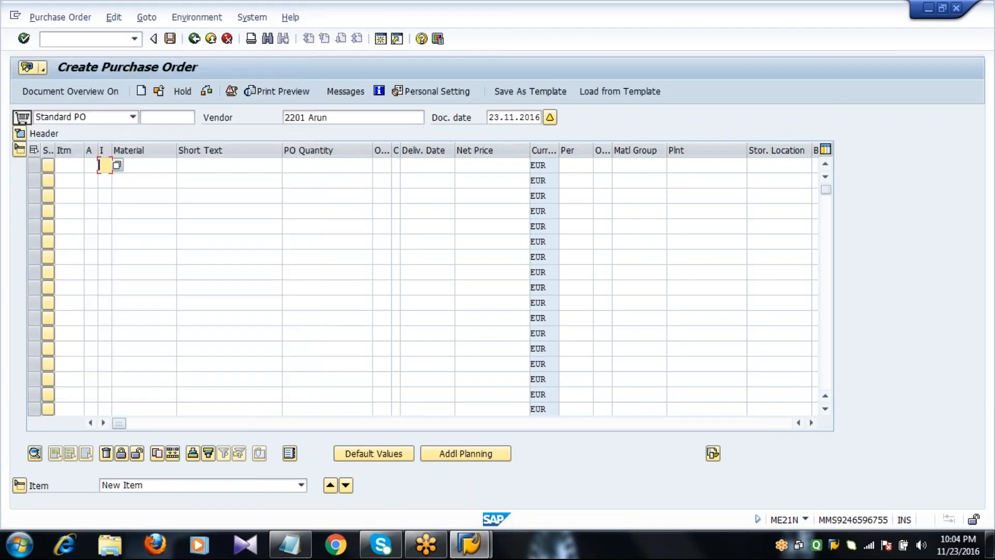
Choose material 6051 H.R. steel for item 10 from a material search in plant 2011
click(138, 167)
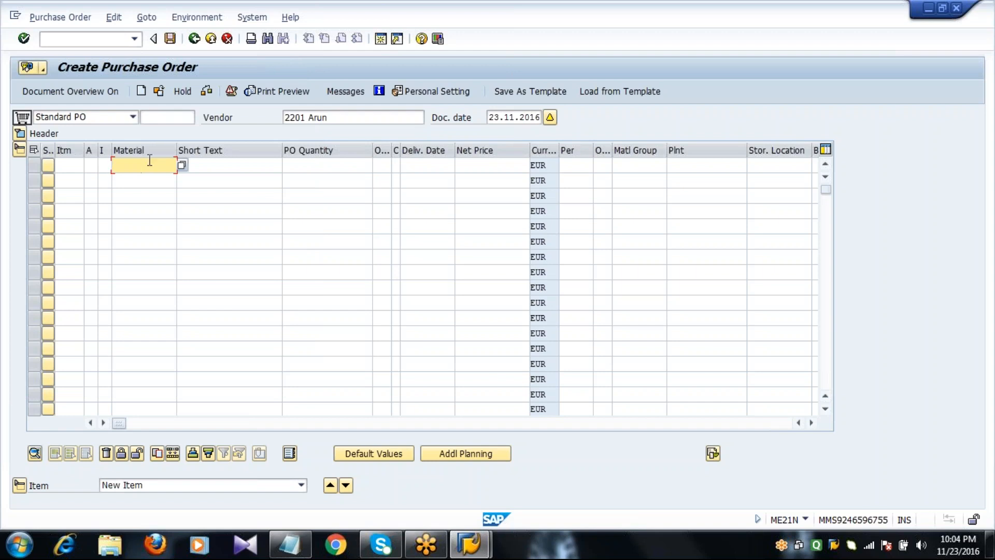
click(182, 165)
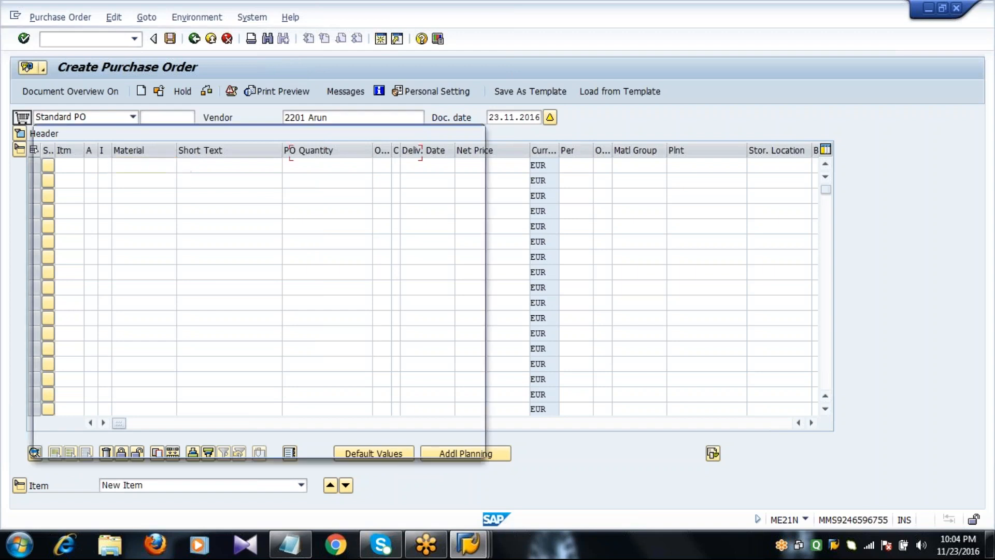
key(Tab)
key(Tab)
key(Tab)
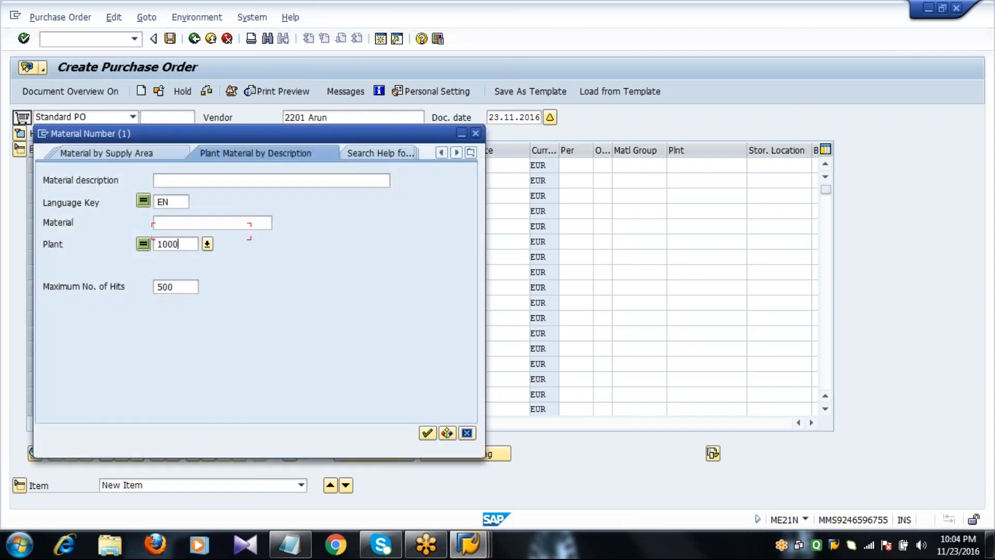
key(BackSpace)
key(BackSpace)
key(BackSpace)
key(BackSpace)
text(2011)
key(Return)
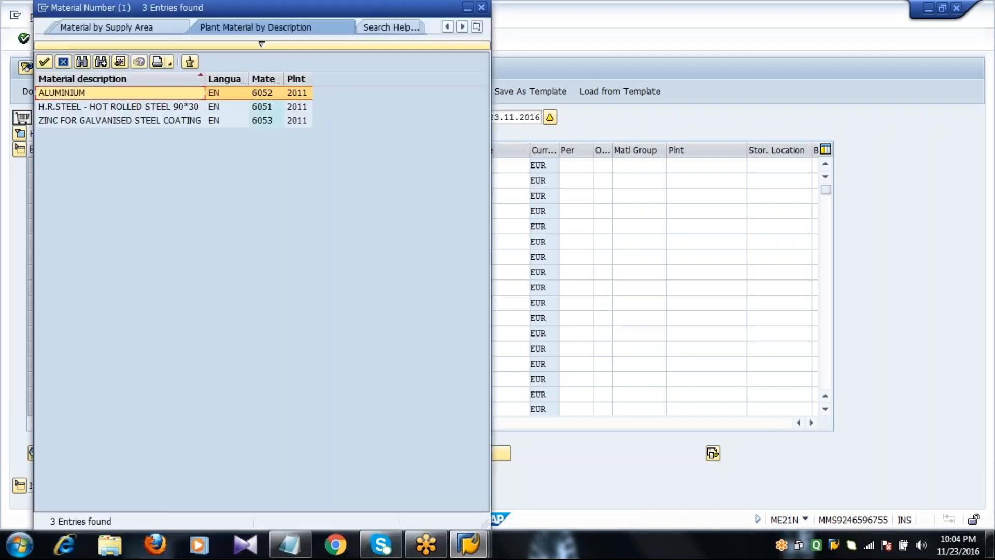
key(Down)
key(Return)
key(Return)
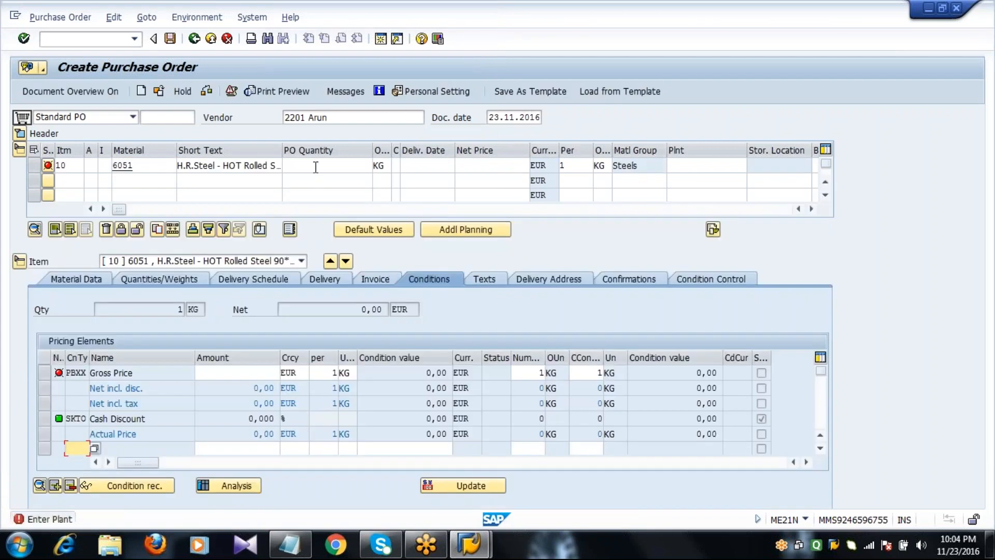
Give item 10 quantity 10 KG, delivery date 30.11.2016 and plant 2011
click(315, 166)
text(10)
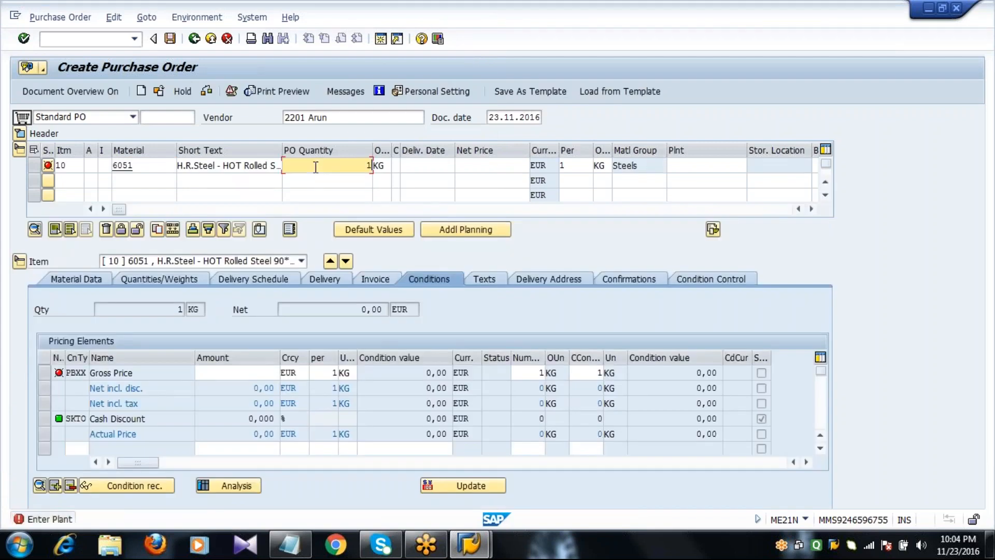
key(Tab)
key(Tab)
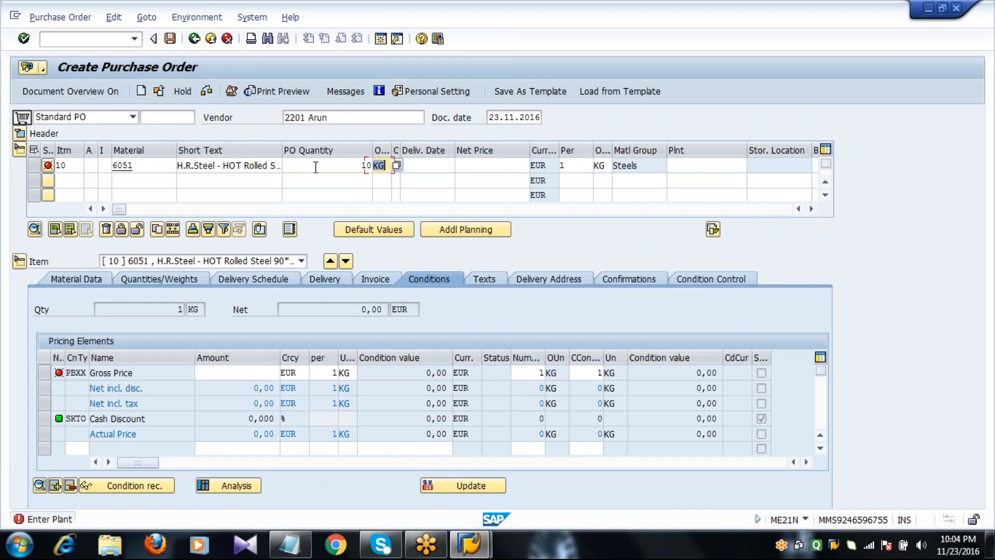
key(Tab)
text(30)
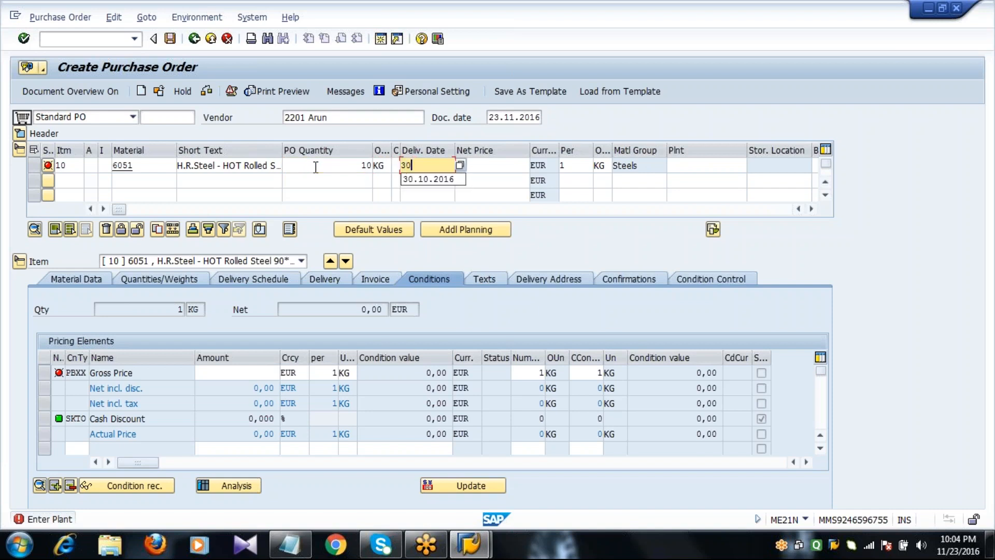
text(.11.2016)
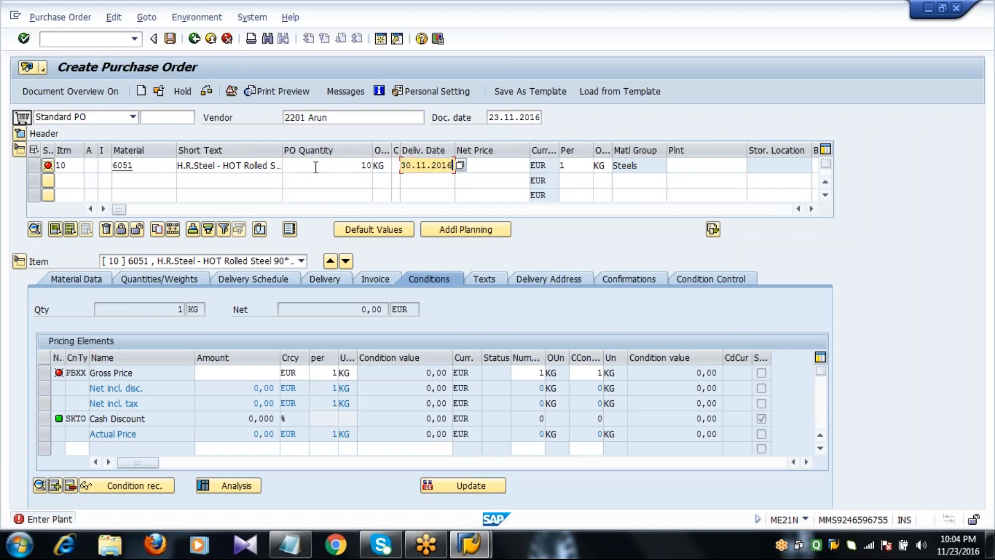
key(Tab)
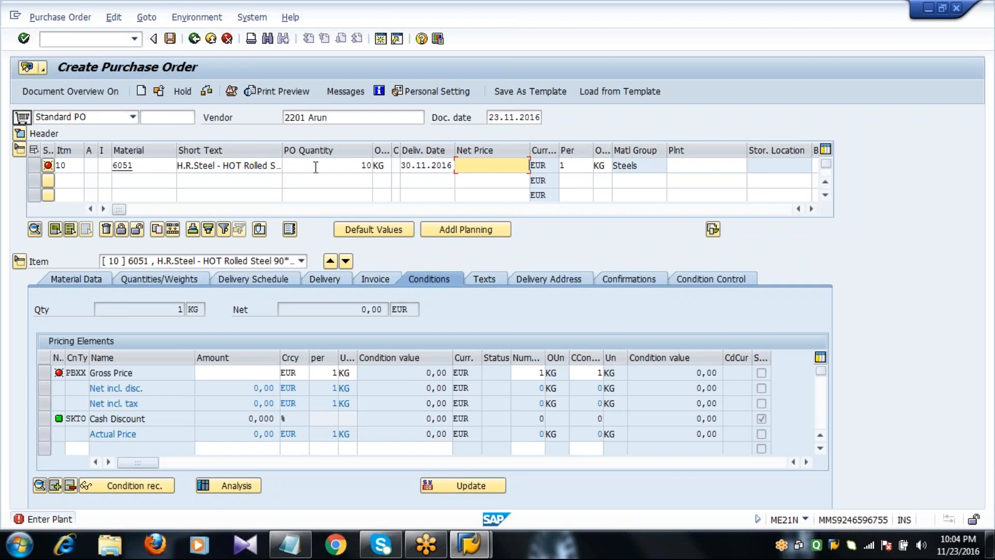
key(Tab)
key(Tab)
key(Tab)
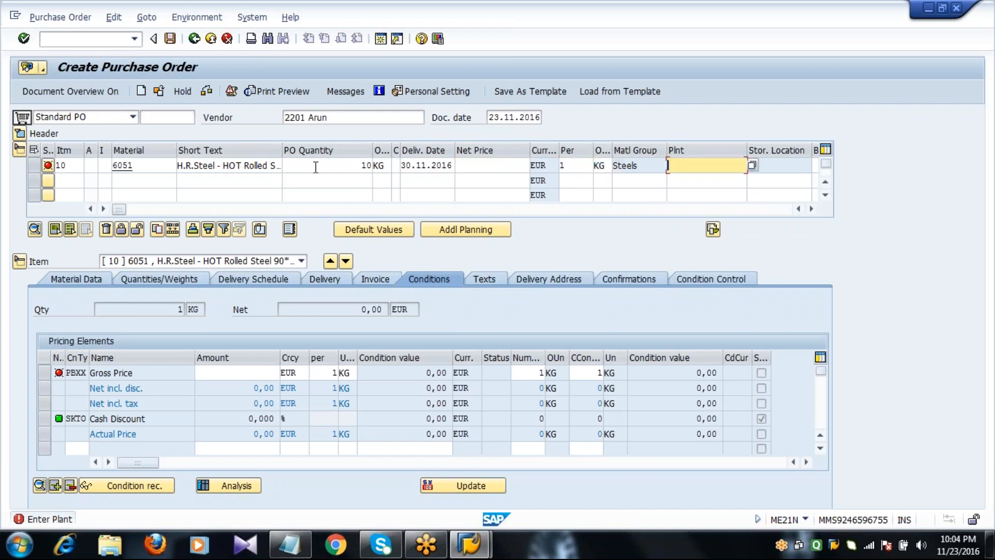
text(2011)
key(Return)
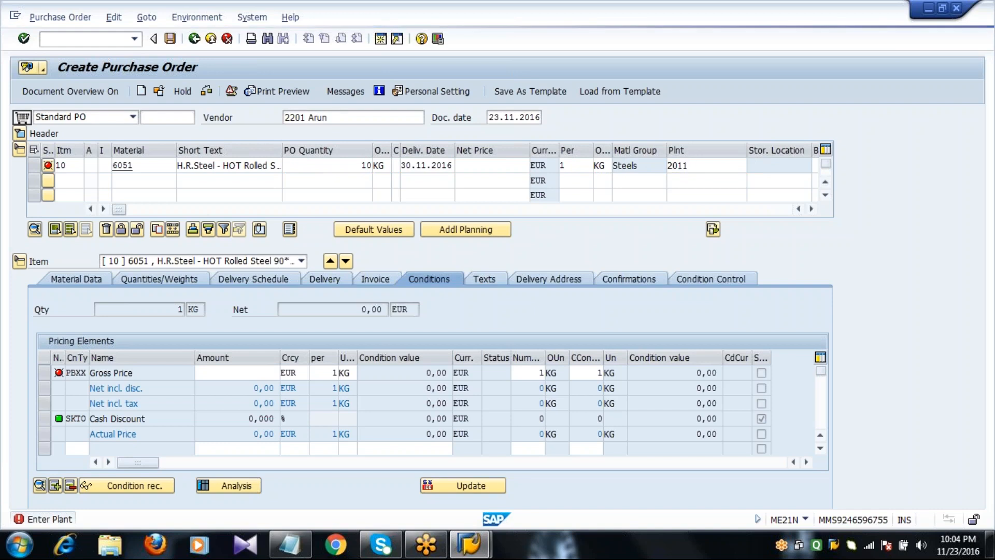
Set storage location 0001 (MAINSTORES) and review the 105,00 EUR net price, material 6051 and vendor 2201
click(767, 166)
text(0)
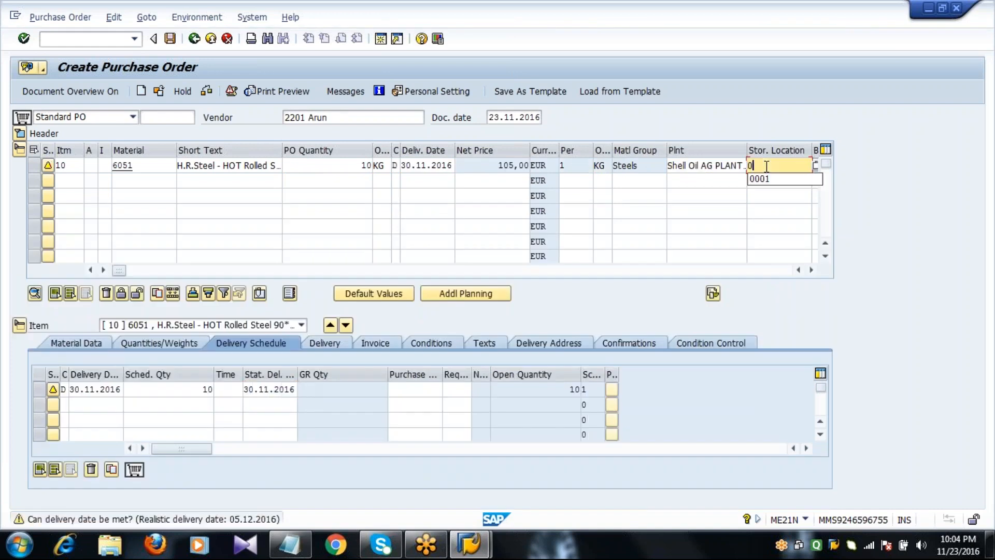
text(001)
key(Return)
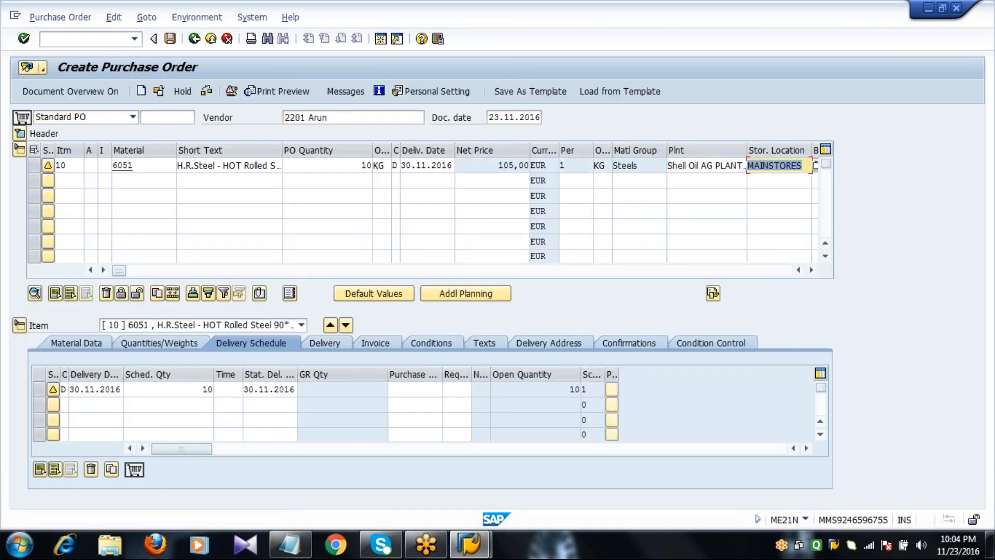
click(493, 167)
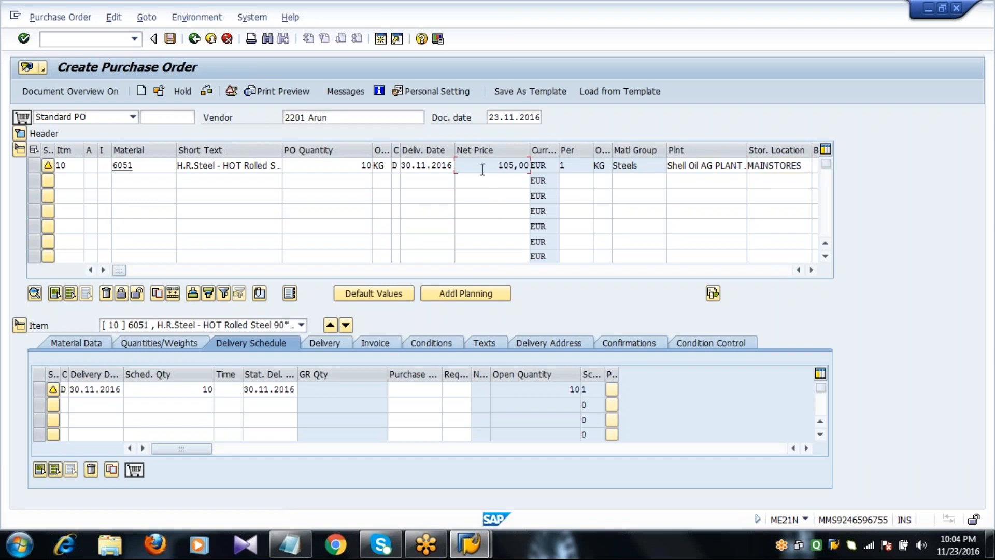
drag(466, 167, 544, 170)
click(148, 165)
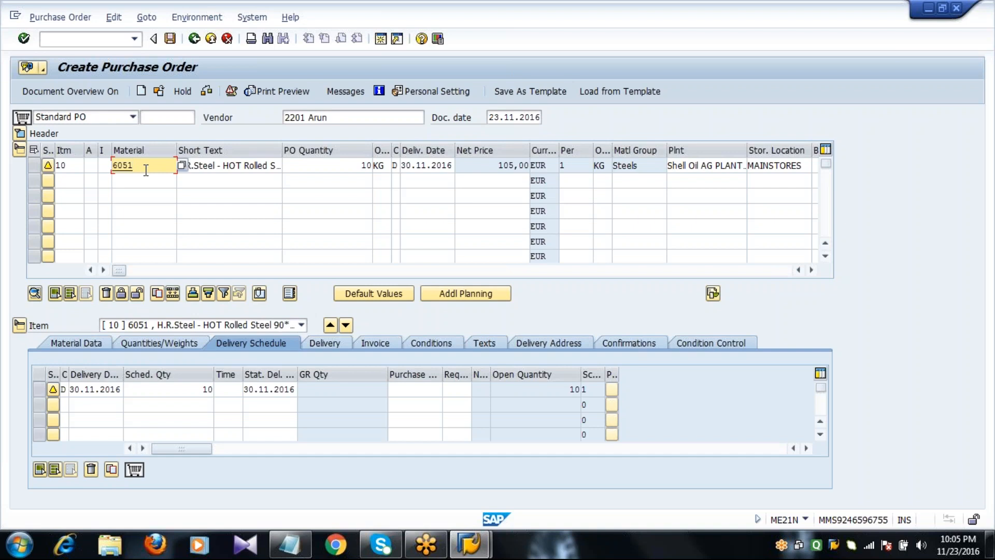
click(329, 118)
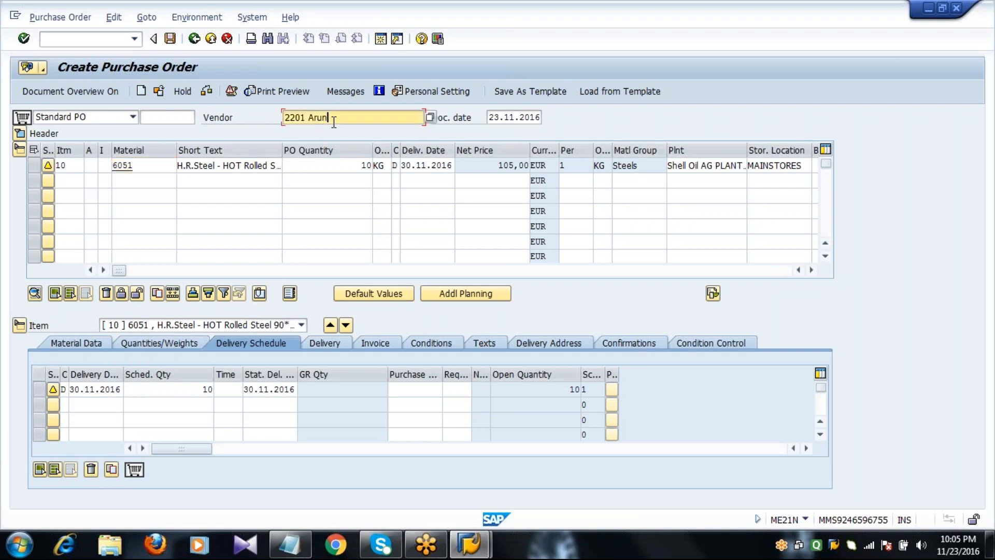
Show item 10's conditions and select the PB00, RA01 5%, ZA01 10% and FRA1 3% rows
click(19, 151)
click(36, 182)
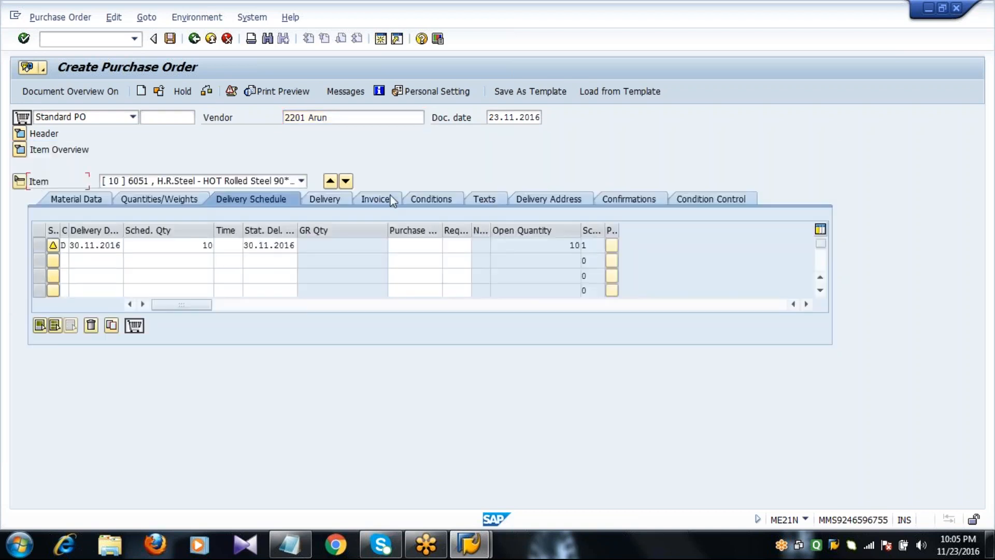
click(425, 200)
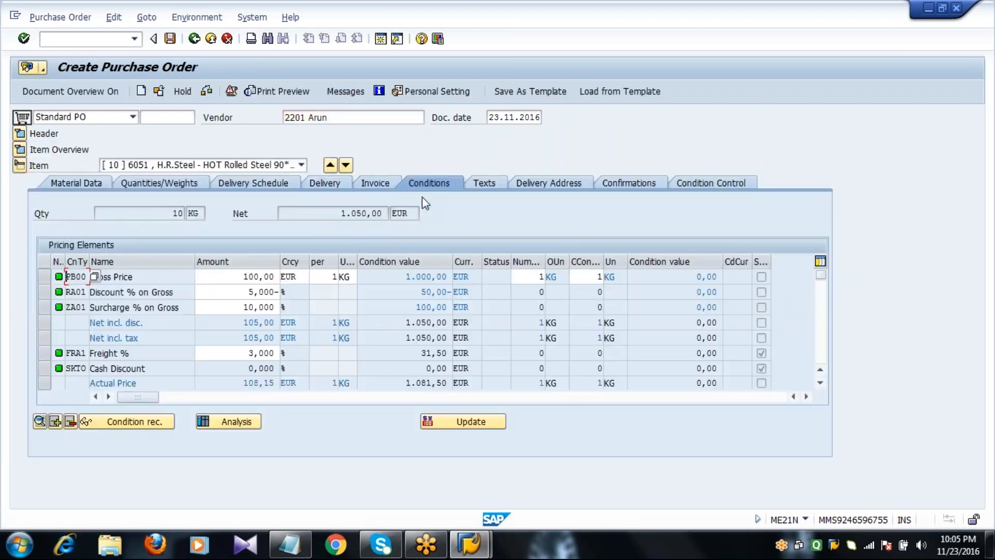
click(44, 277)
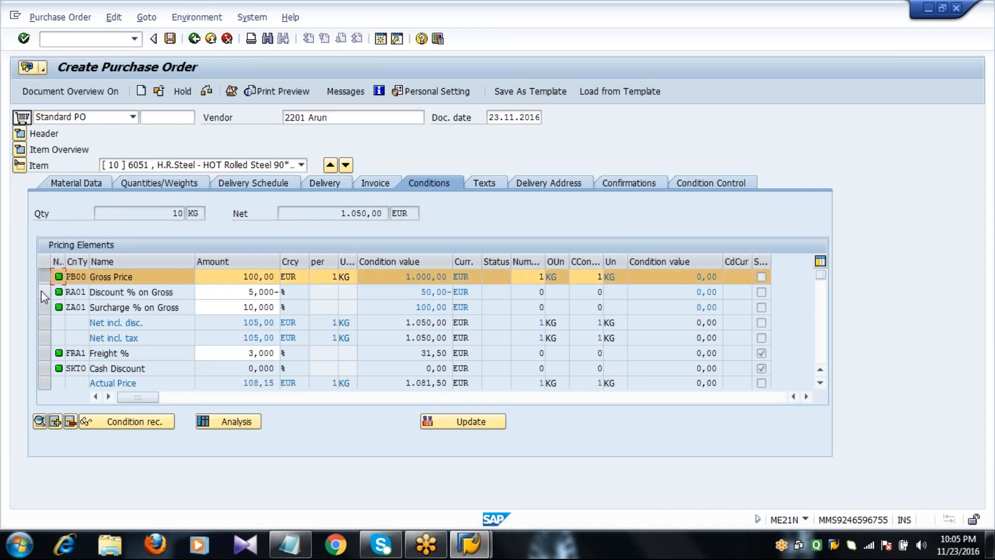
click(42, 291)
click(43, 306)
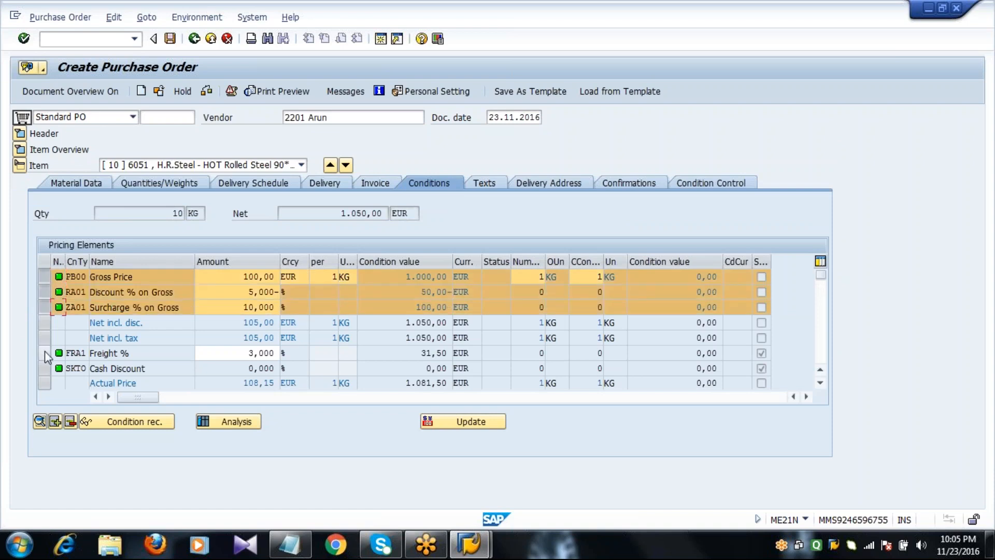
click(45, 354)
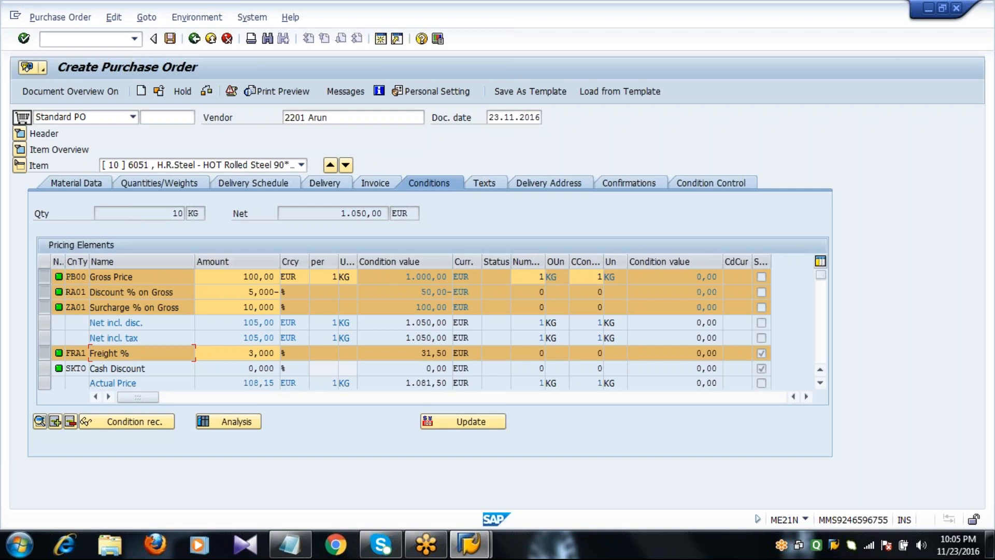
Change the vendor from 2201 to 2202 and check that item 10's net price is now empty
click(350, 119)
key(BackSpace)
key(BackSpace)
key(BackSpace)
key(BackSpace)
key(BackSpace)
key(BackSpace)
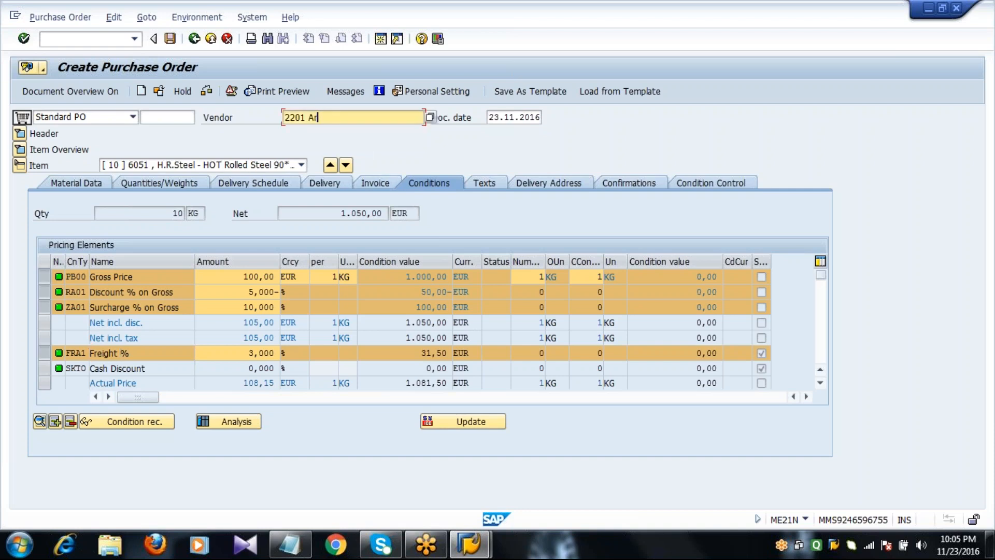
text(2202)
key(Return)
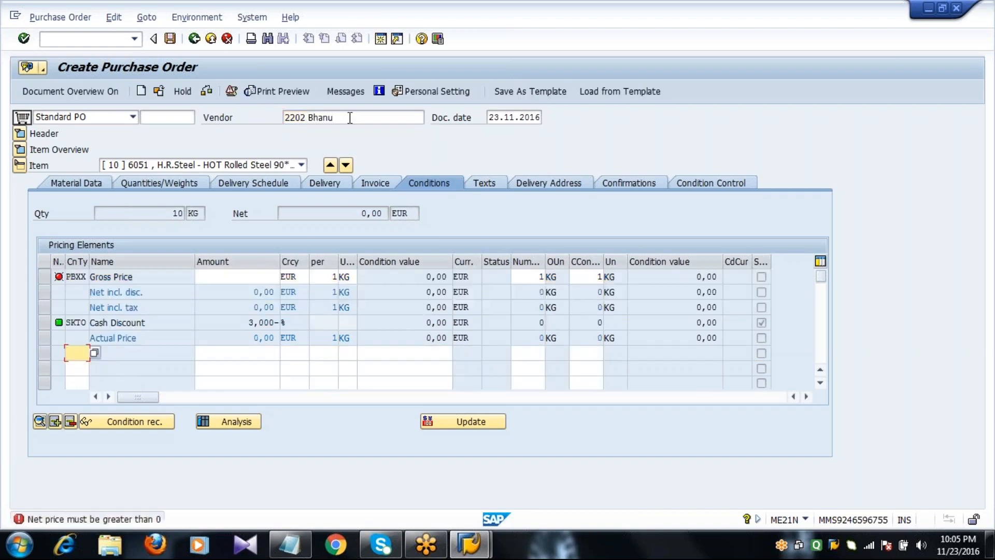
click(19, 149)
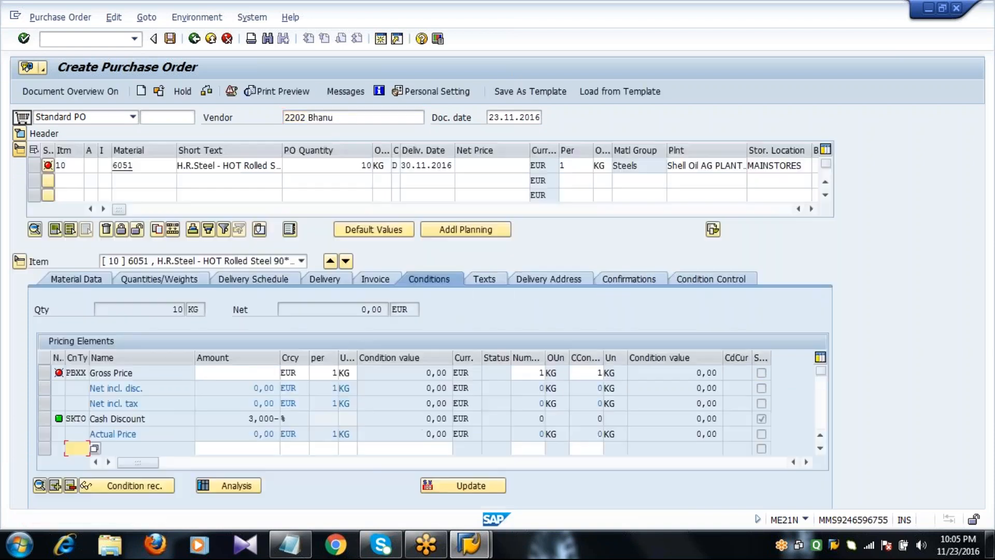
click(475, 166)
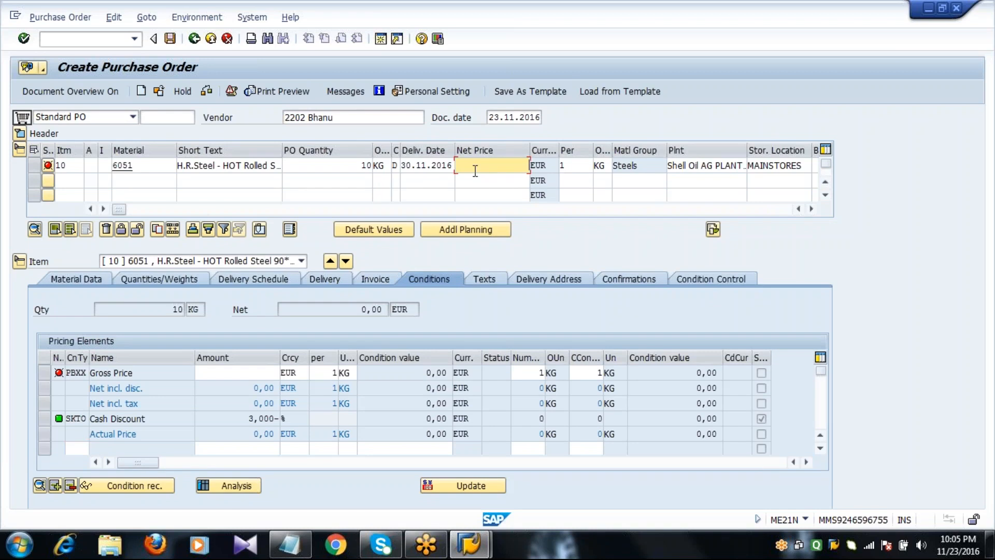
click(164, 165)
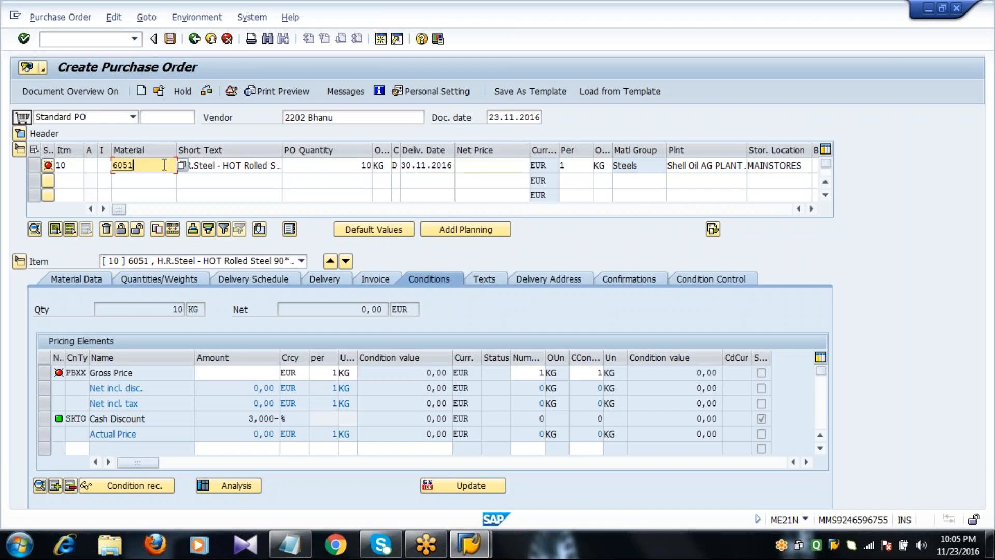
click(358, 116)
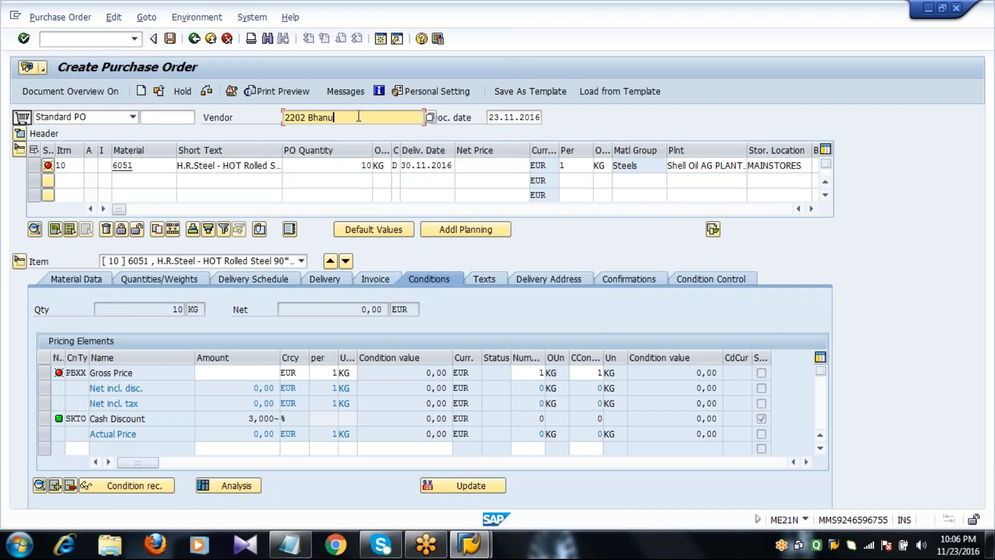
Restore vendor 2201 and review item 10's 105,00 EUR net price and its pricing conditions
key(BackSpace)
key(BackSpace)
key(BackSpace)
key(BackSpace)
key(BackSpace)
key(BackSpace)
key(BackSpace)
text(1)
key(Return)
click(484, 166)
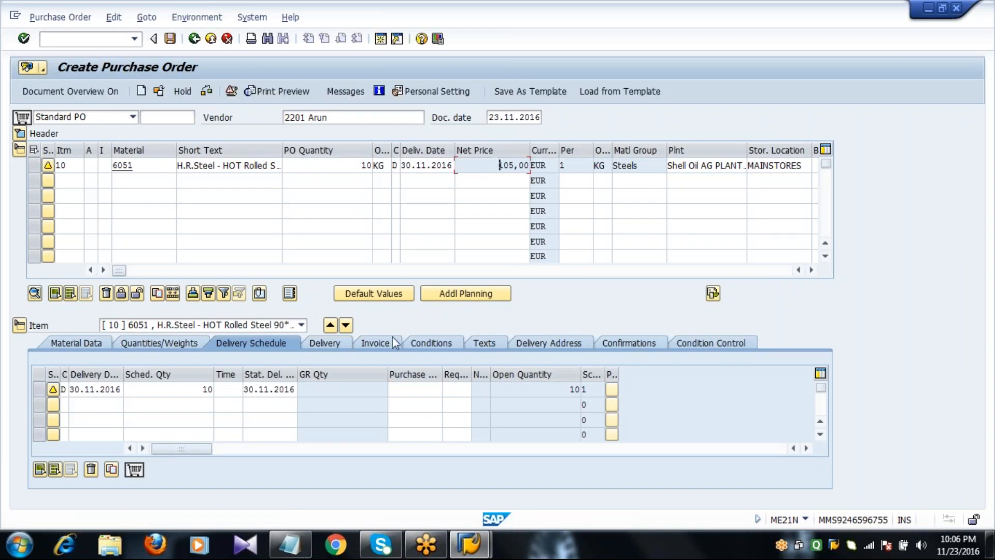
click(416, 343)
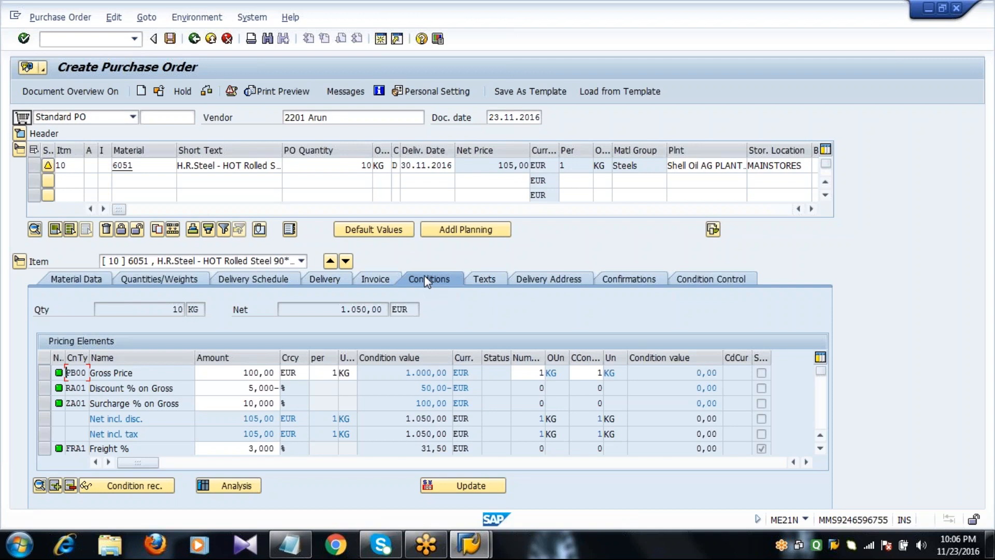
Add item 20: material 6053, 20 KG, plant 2011, storage location 0001
click(148, 184)
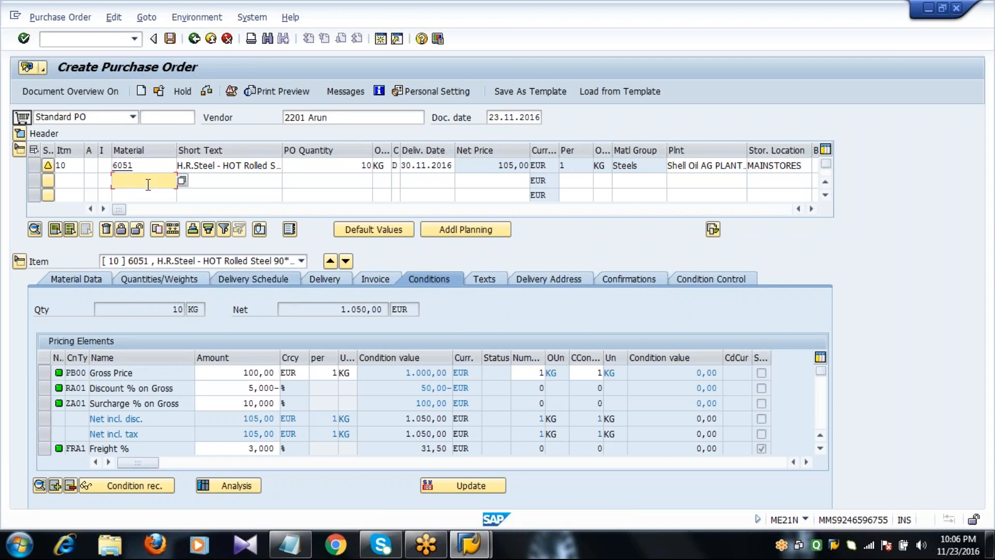
text(6053)
key(Tab)
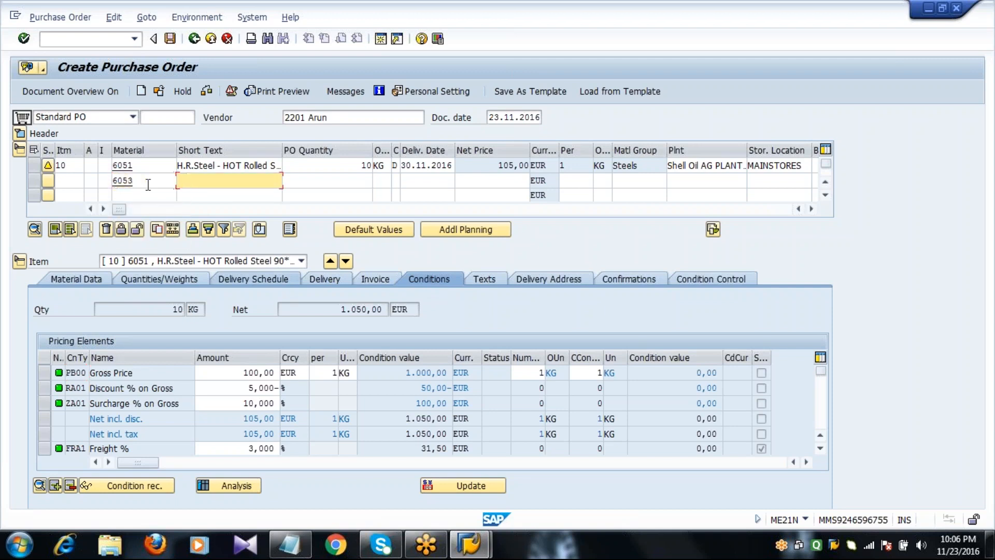
key(Tab)
text(20)
key(Tab)
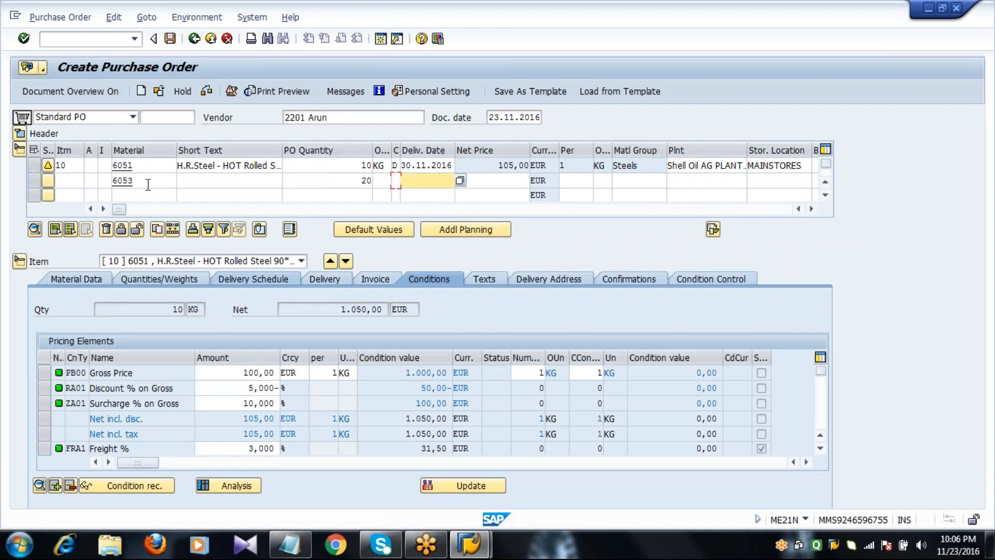
key(Tab)
key(Tab)
key(Tab)
key(Tab)
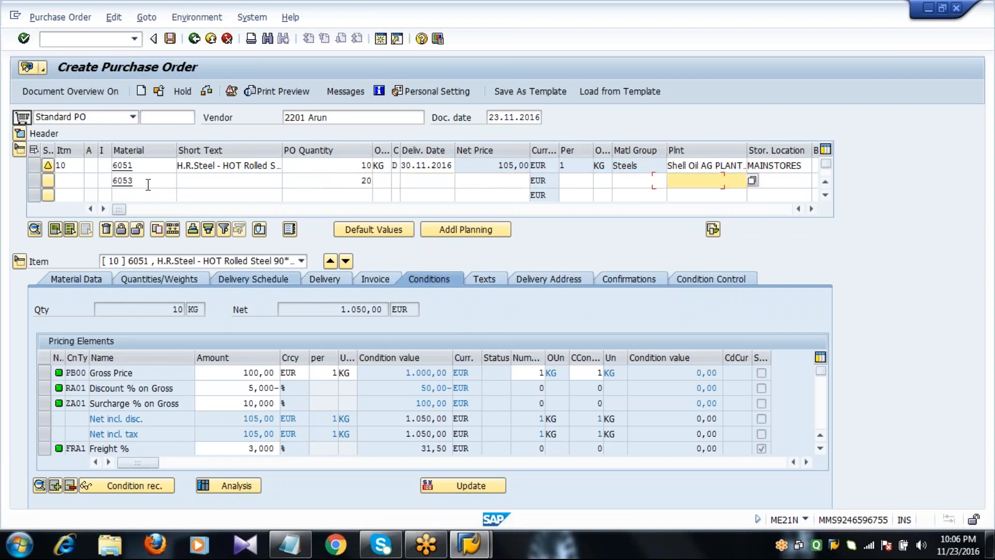
text(2011)
key(Tab)
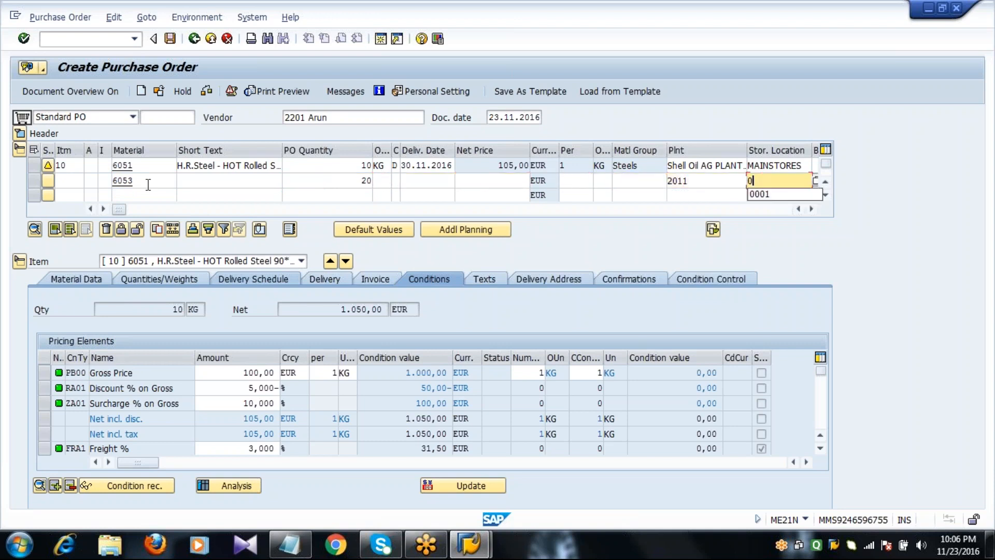
text(0001)
key(Return)
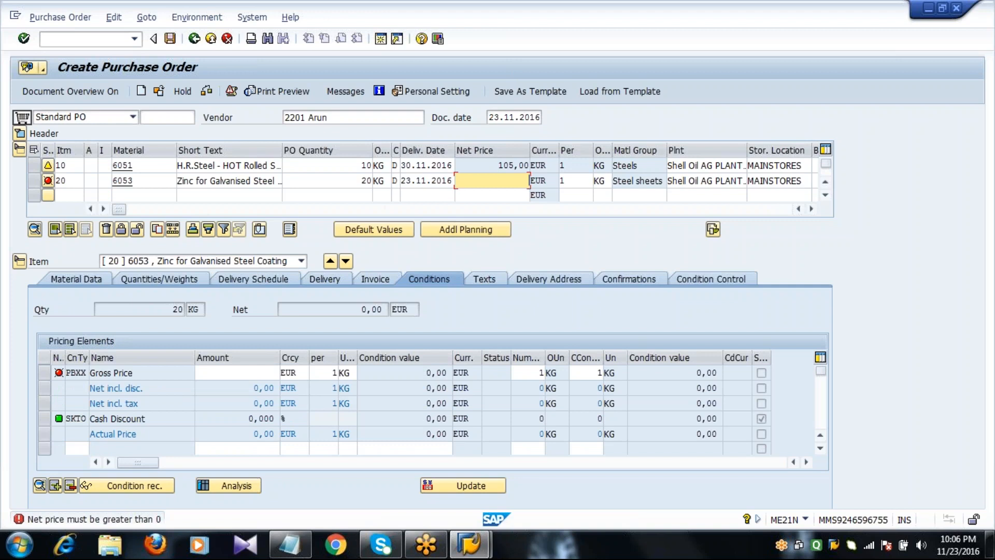
Enter a net price of 95 EUR for item 20
click(149, 181)
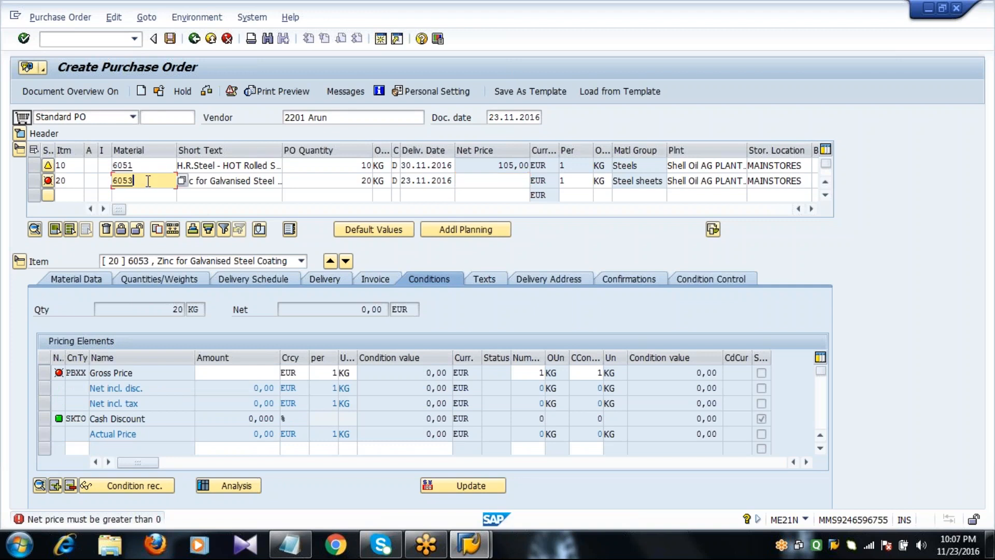
click(490, 181)
text(95)
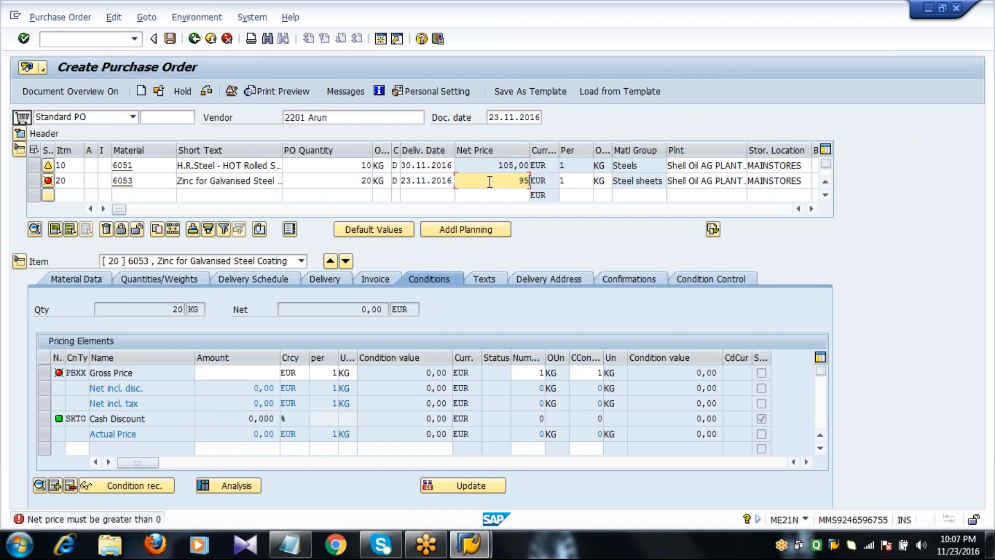
key(Return)
click(497, 181)
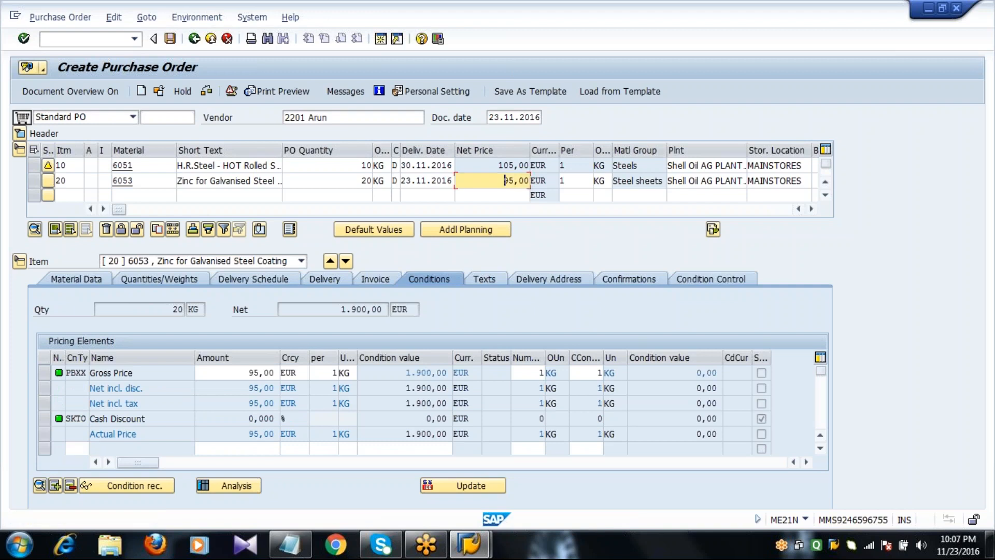
key(Return)
key(Return)
key(Return)
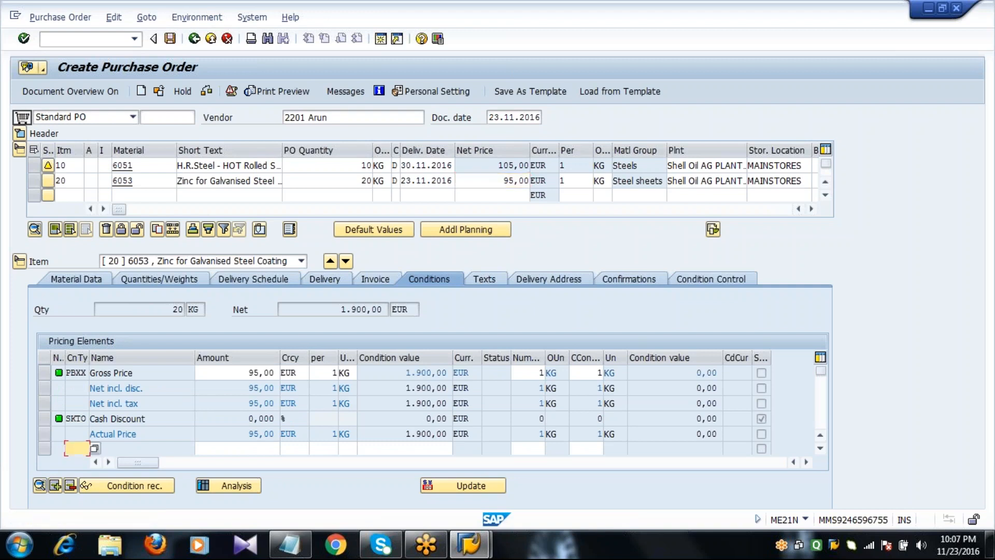
click(497, 181)
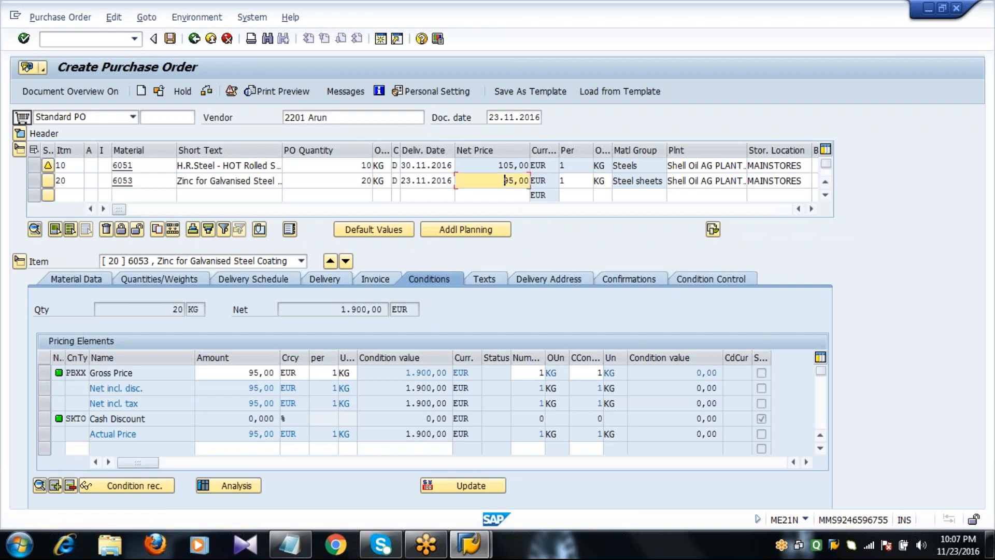
Review the 2.950,00 EUR header net value, then show item 20's detail conditions with header and item list collapsed
click(20, 133)
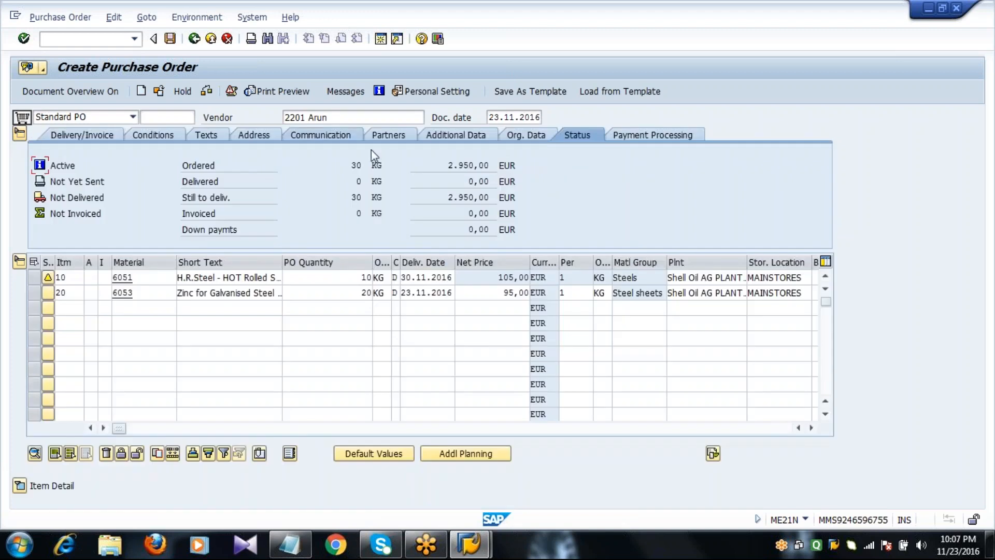
click(174, 133)
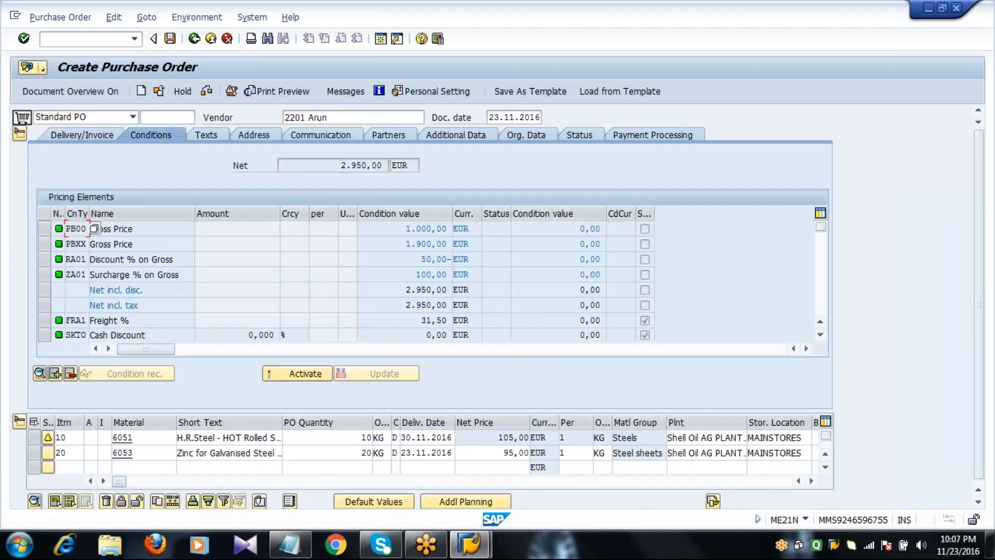
click(337, 166)
drag(337, 166, 446, 171)
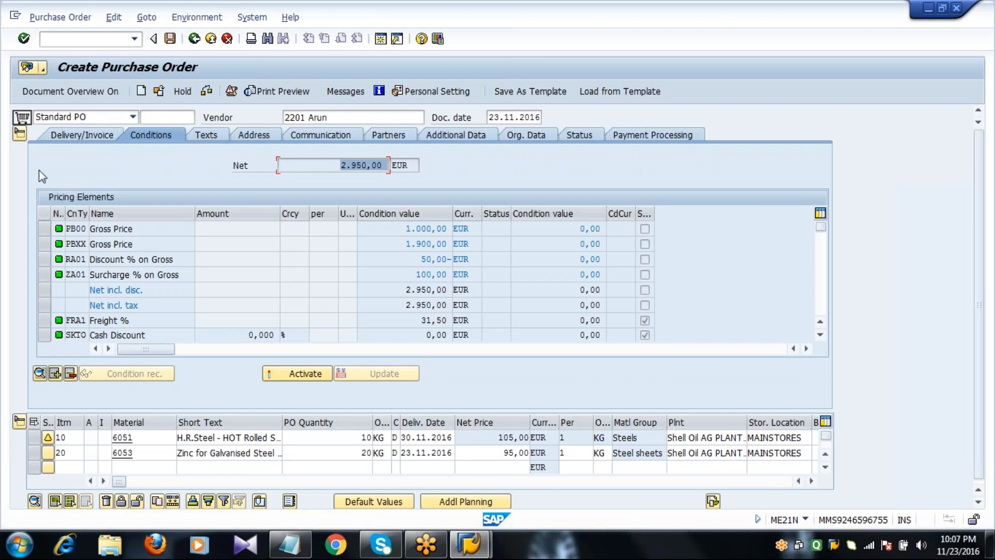
click(21, 132)
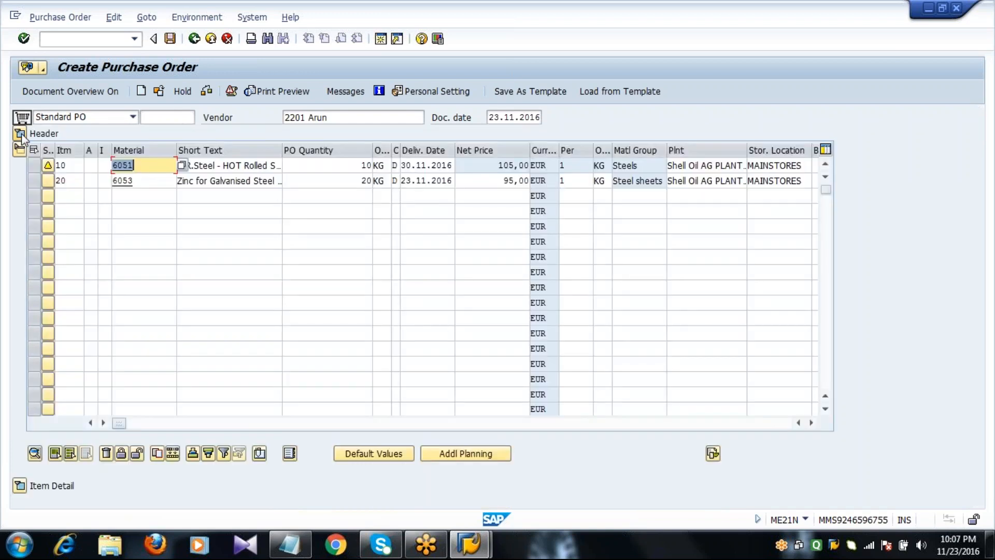
click(19, 150)
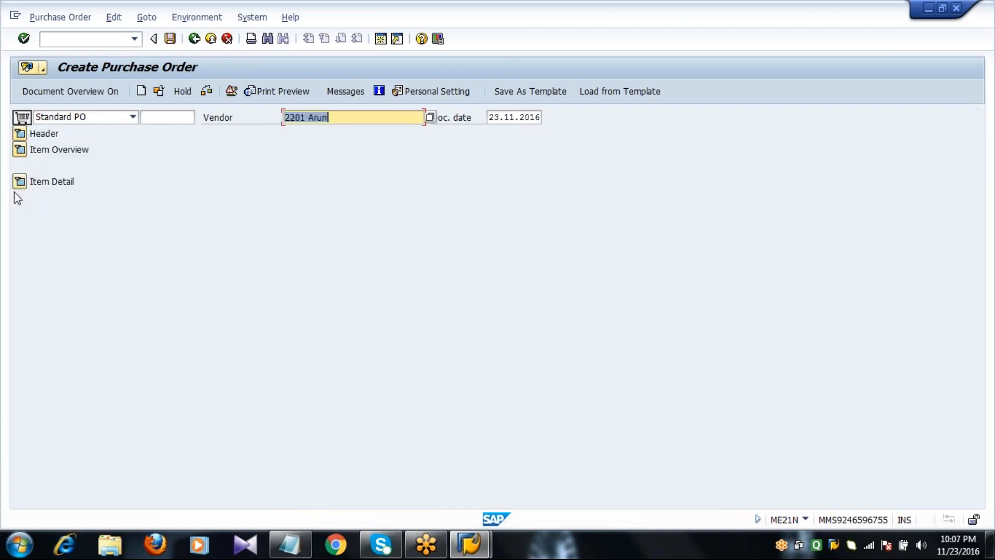
click(20, 181)
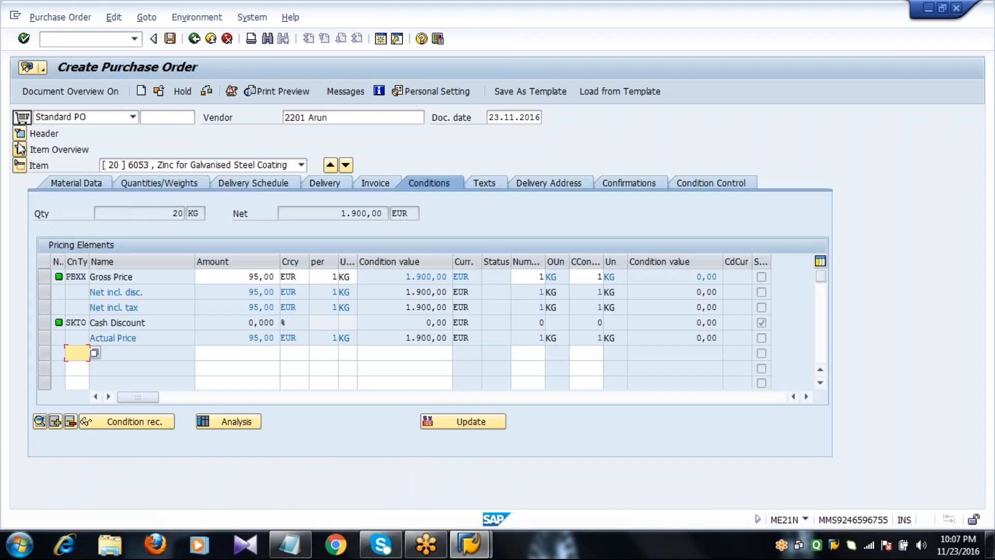
click(342, 213)
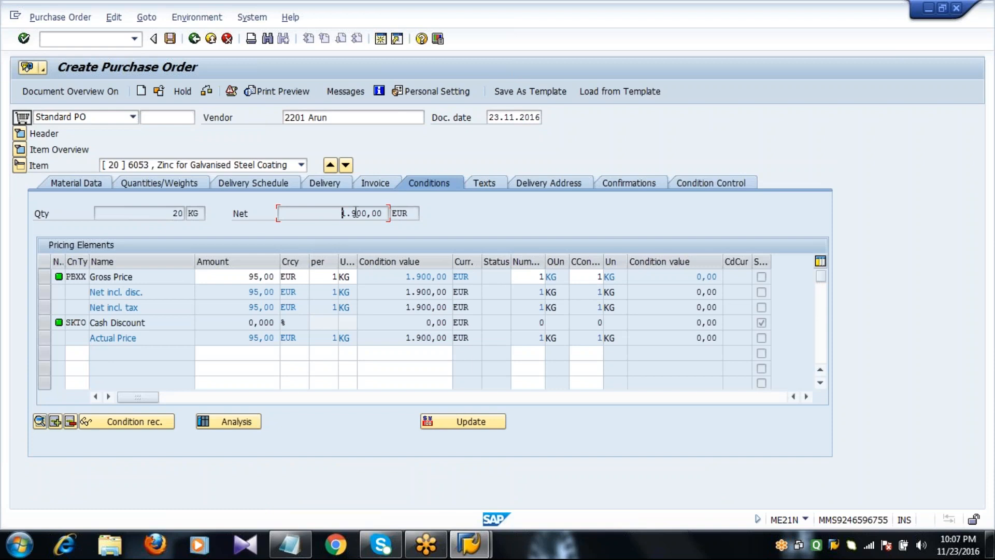
double_click(357, 213)
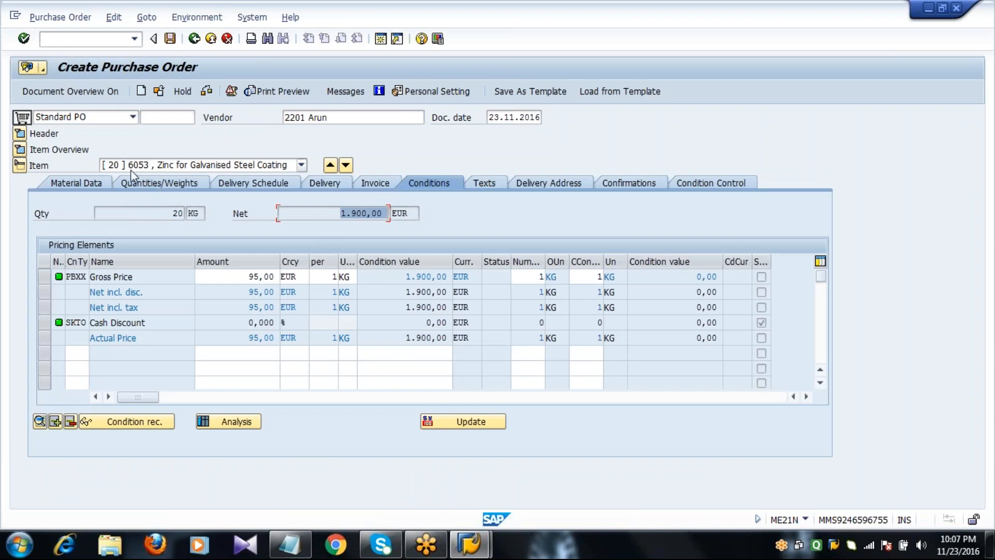
click(173, 165)
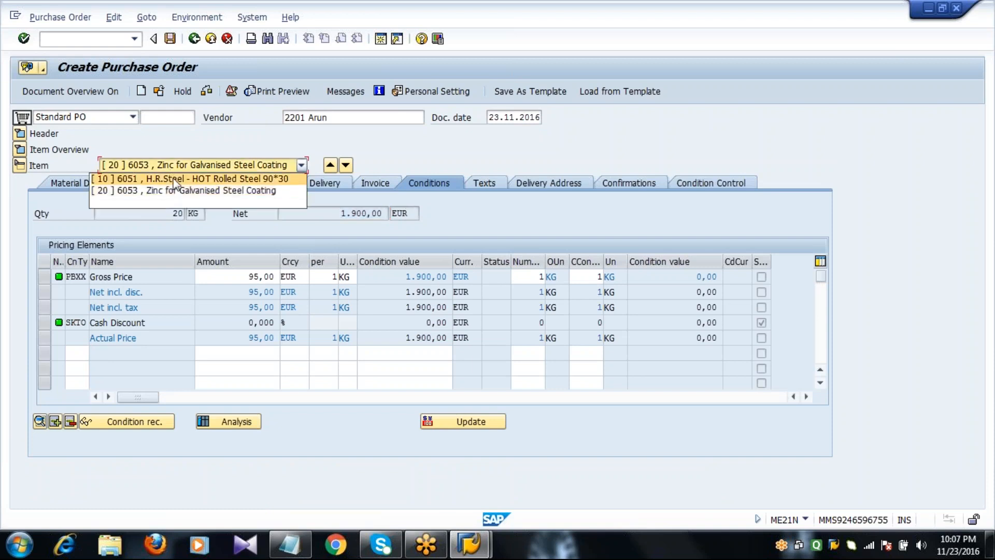
click(177, 180)
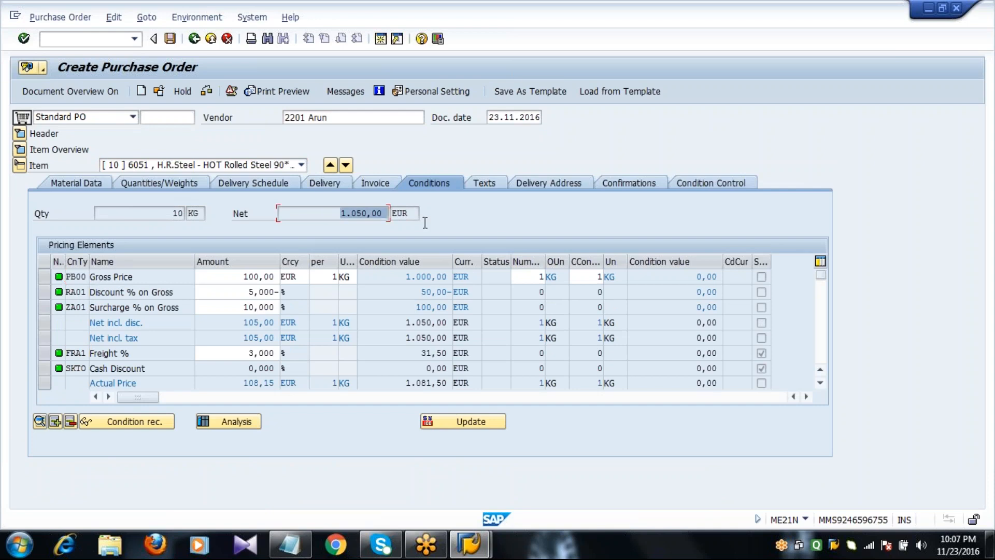
click(214, 165)
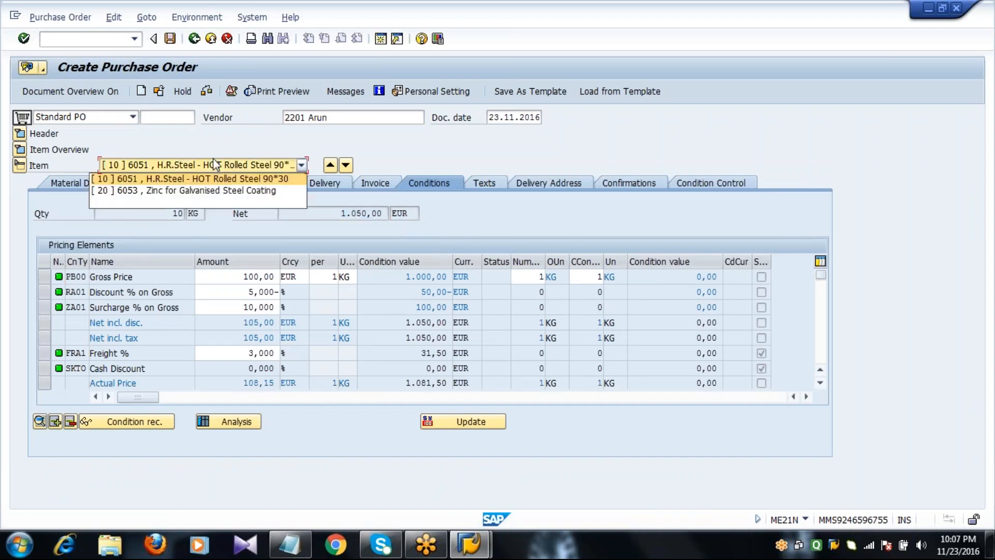
click(182, 191)
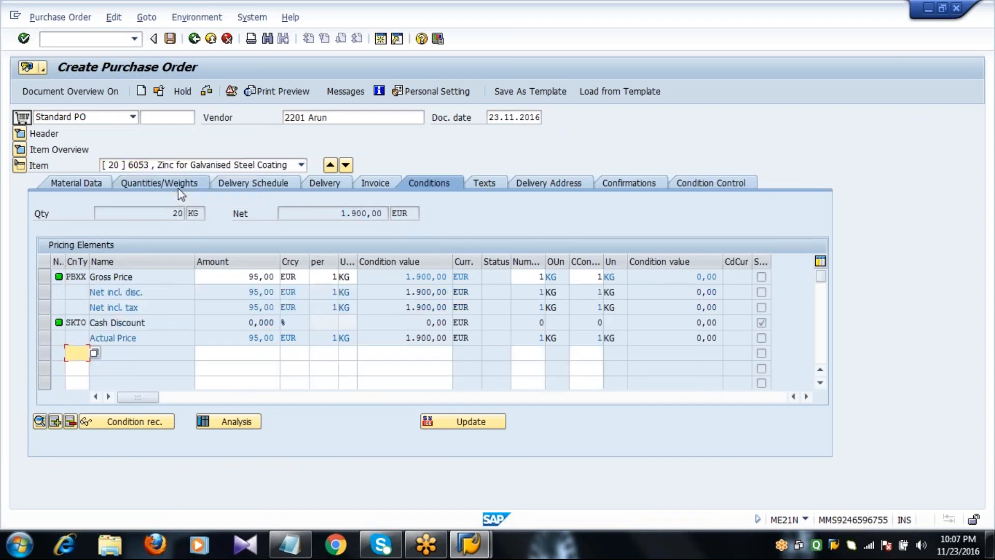
click(171, 164)
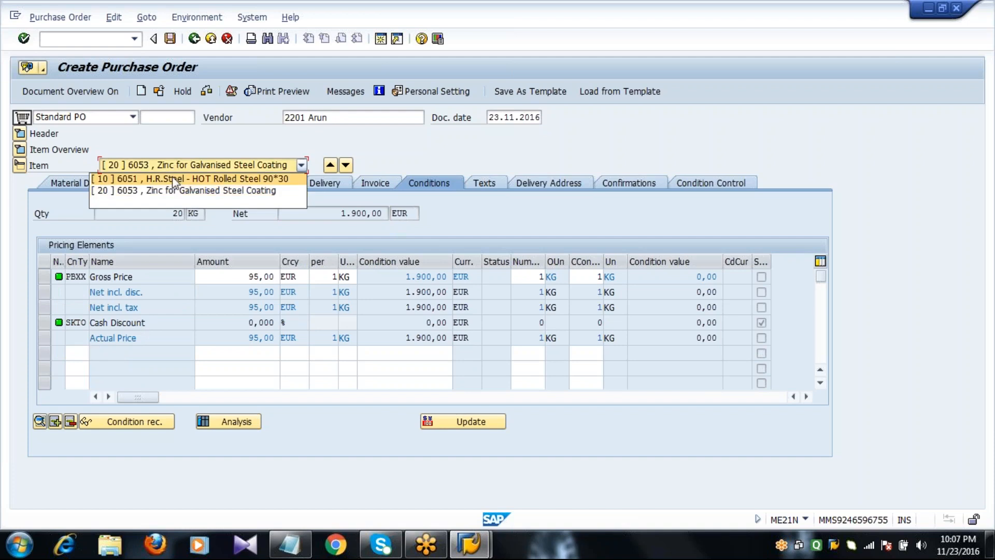
click(172, 178)
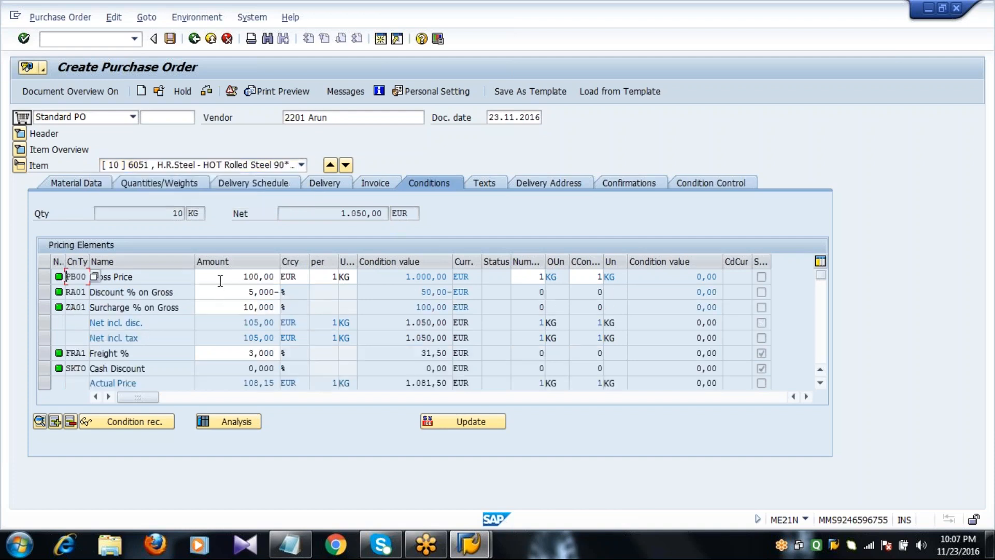
click(221, 279)
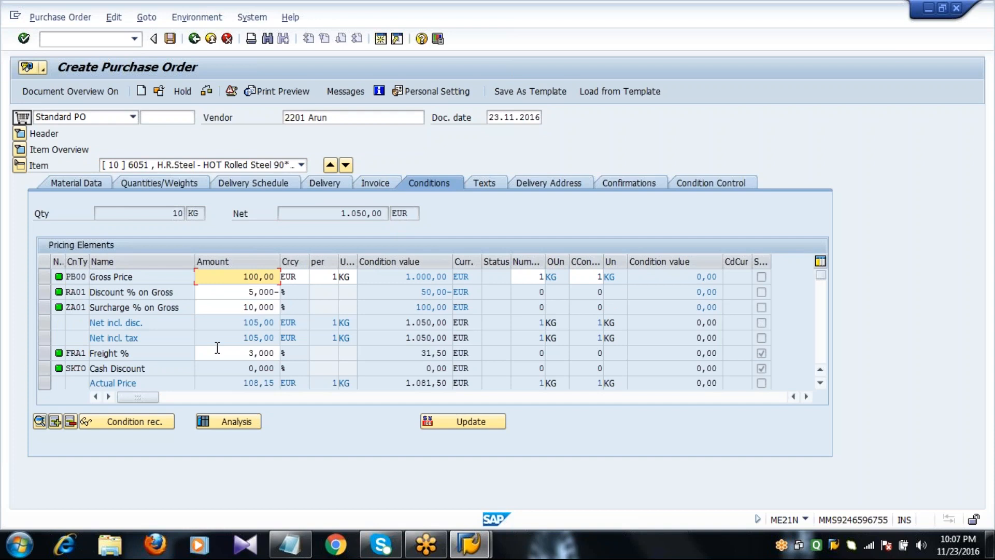
click(218, 166)
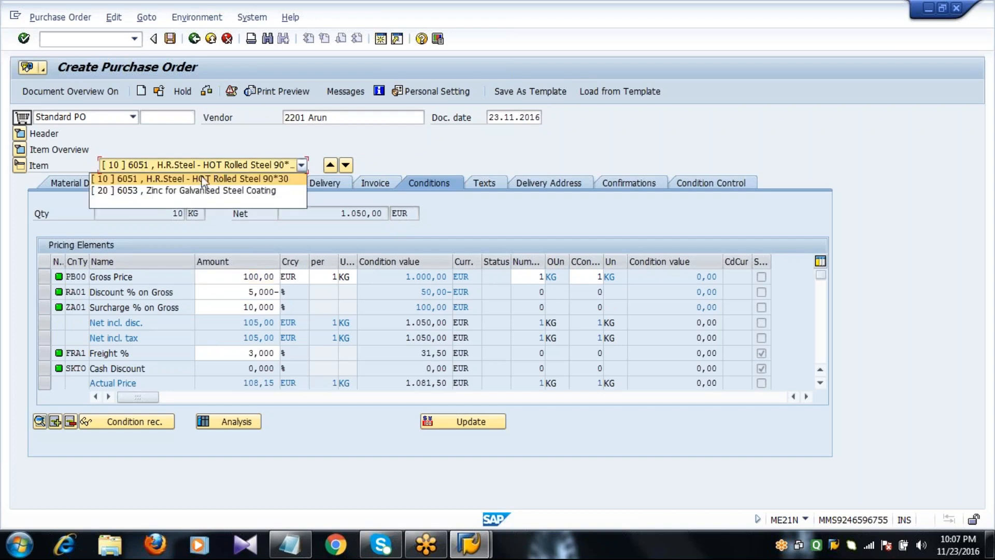
click(196, 189)
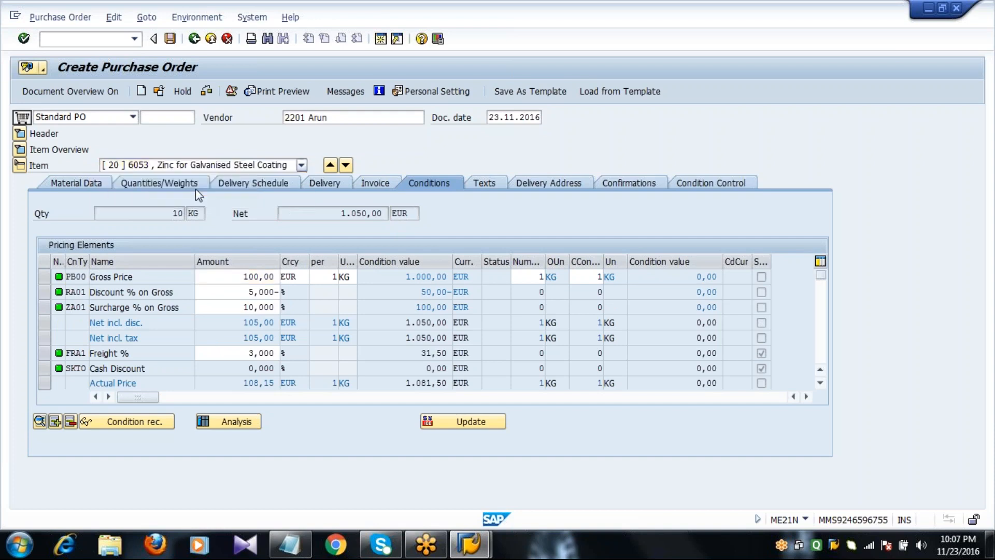
click(229, 279)
Add conditions RA01 7%, ZA01 5% and FRA1 3% to item 20
click(78, 354)
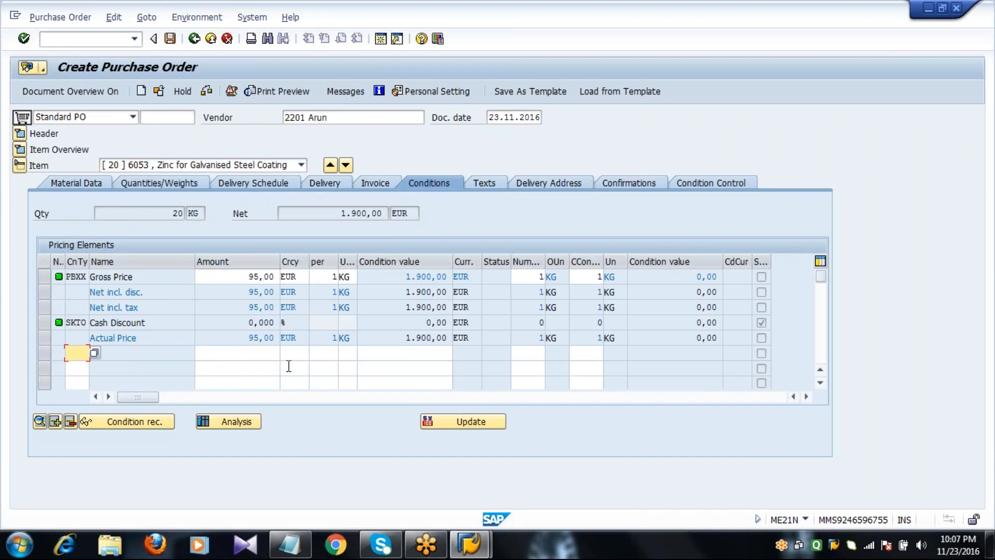
text(Ra01)
key(Tab)
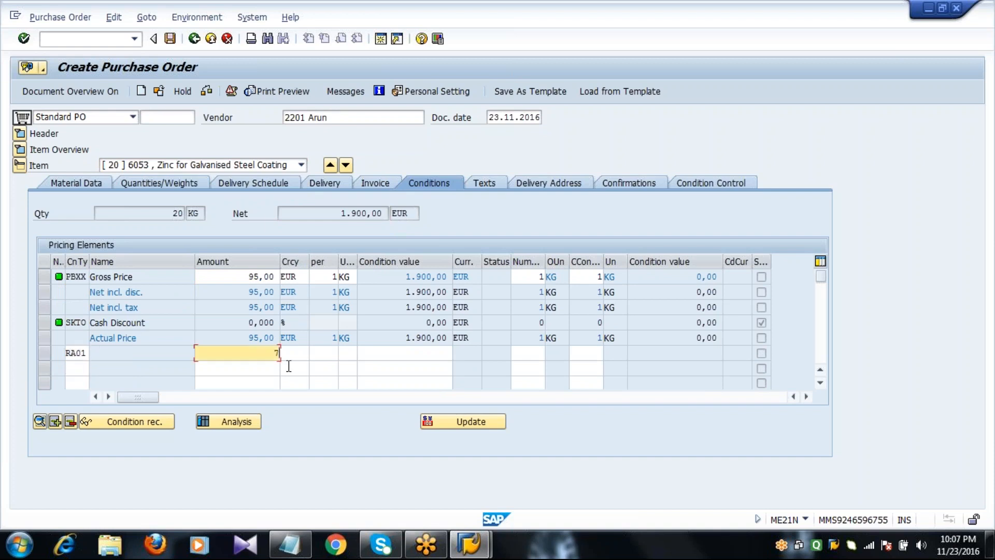
click(80, 368)
text(ZA01)
key(Tab)
text(5)
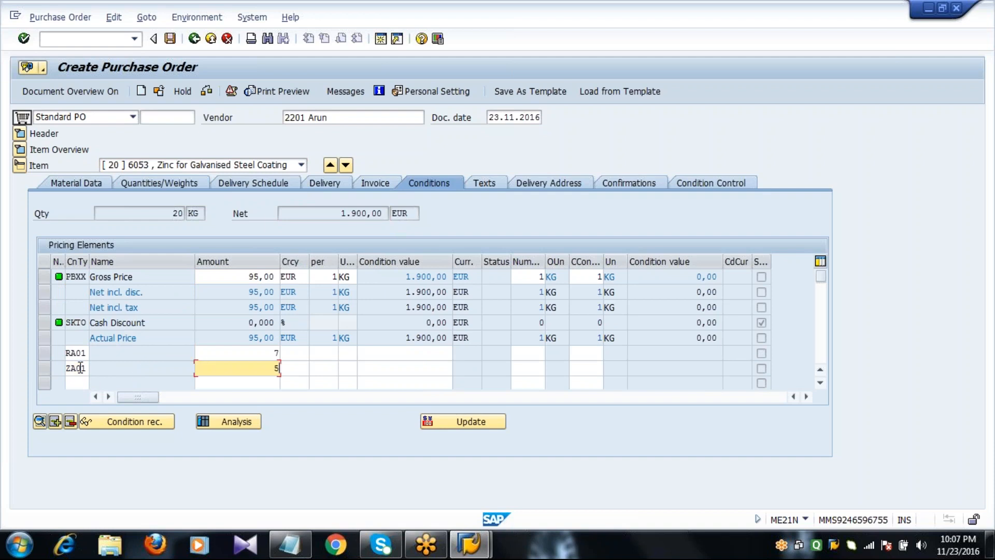
click(84, 383)
text(FRA1)
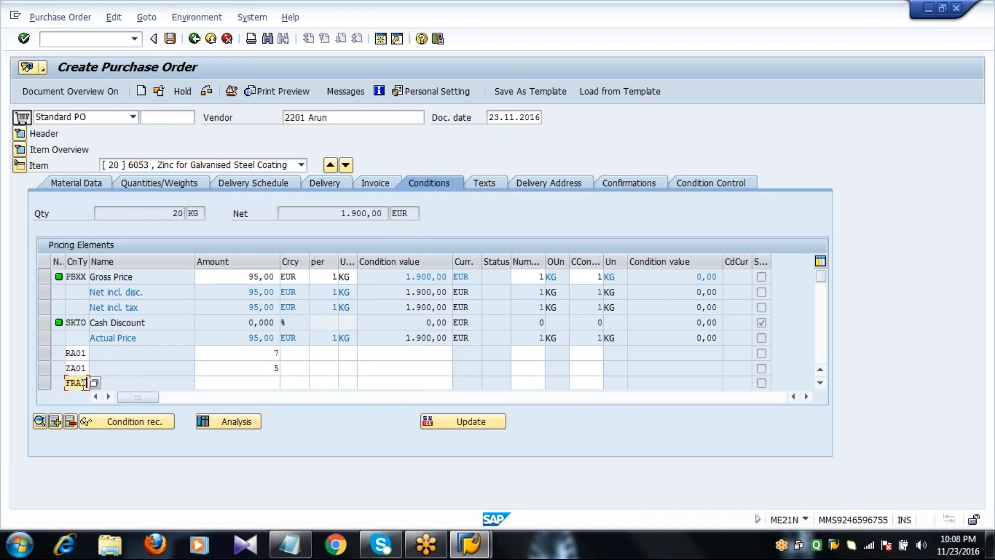
key(Tab)
text(3)
key(Return)
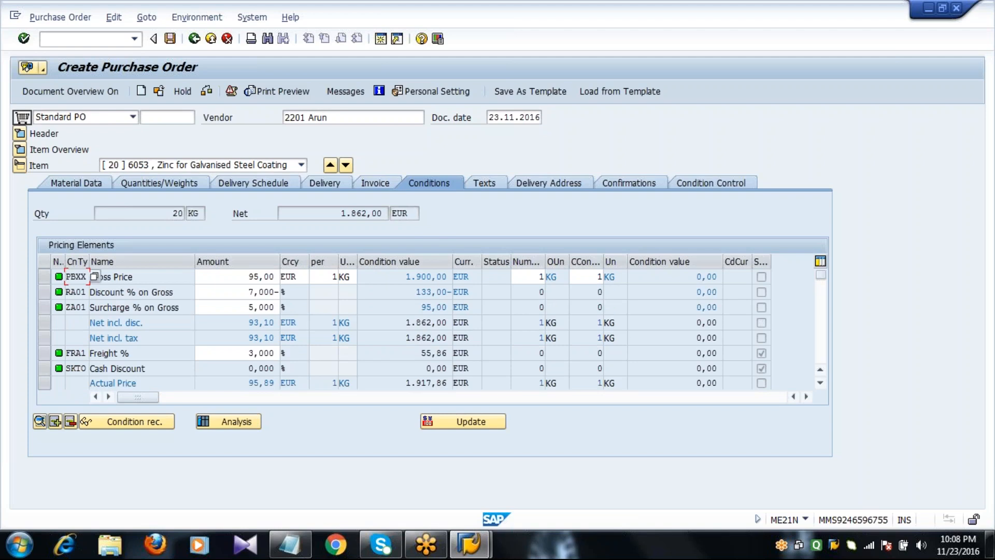
Show the header status totals: 30 KG ordered worth 2.912,00 EUR
click(19, 133)
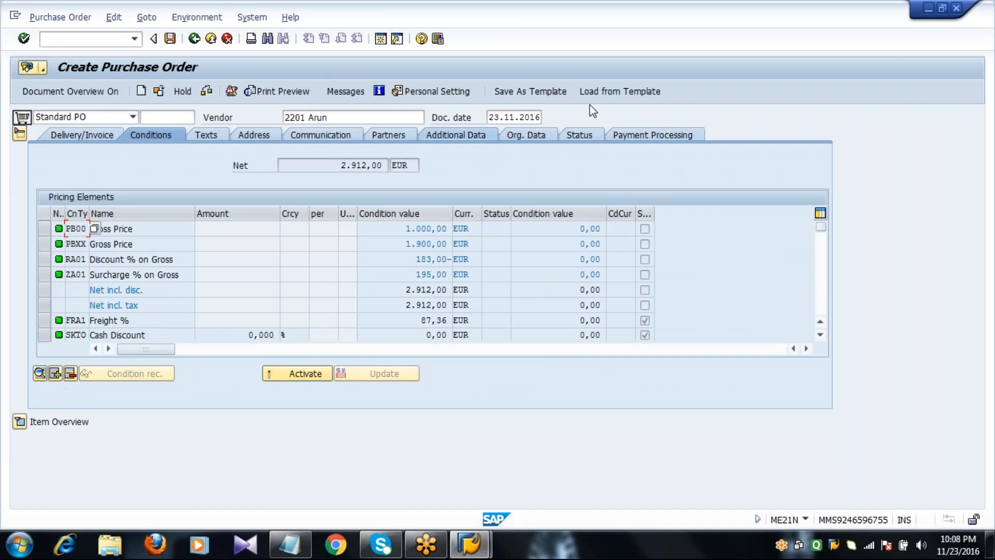
click(575, 136)
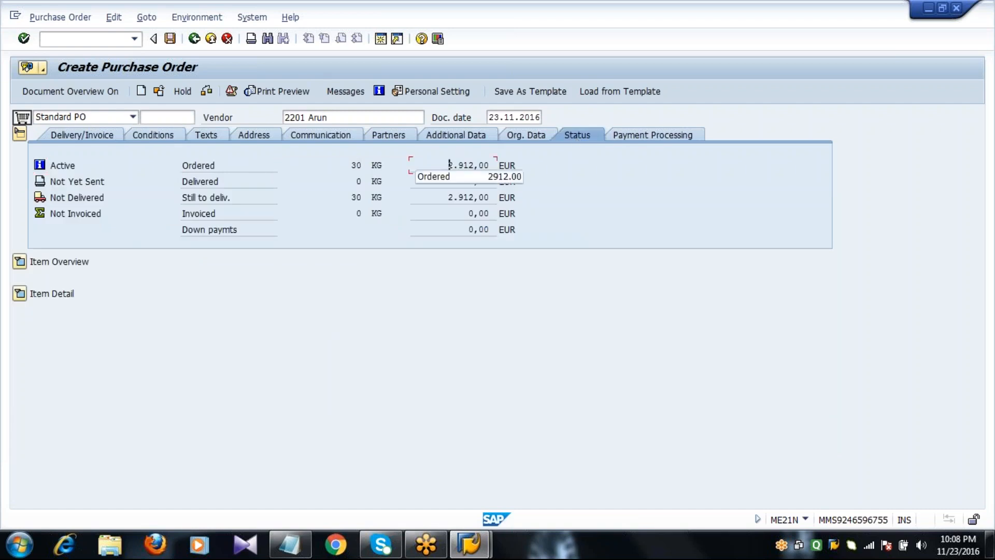
mouse_move(448, 197)
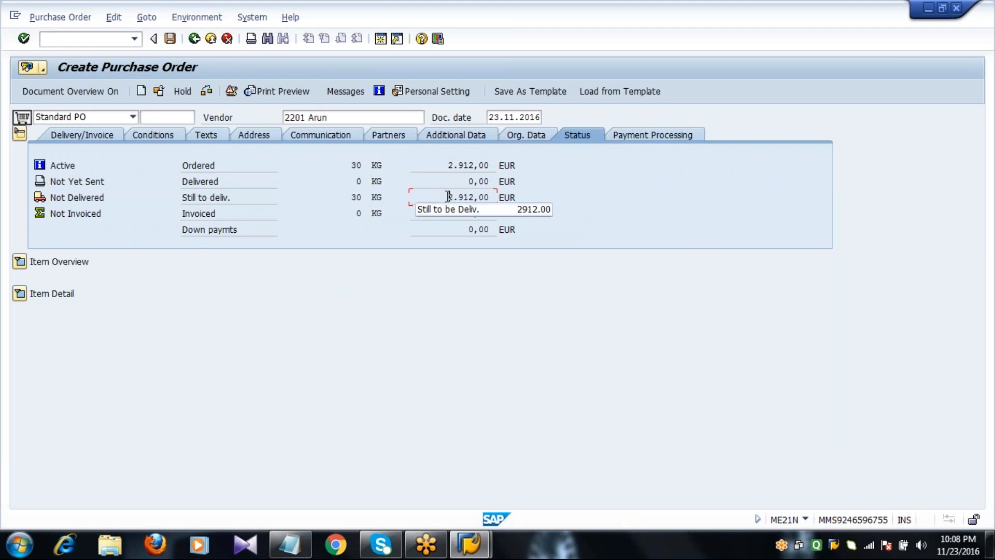
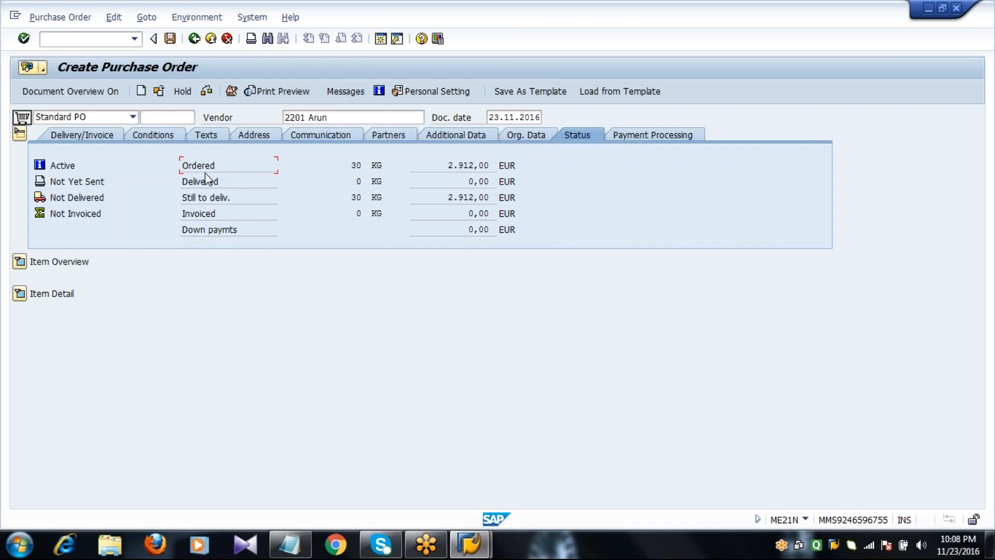
Expand item 20's details on the Conditions tab and select the 95,00 gross price
click(219, 202)
click(20, 294)
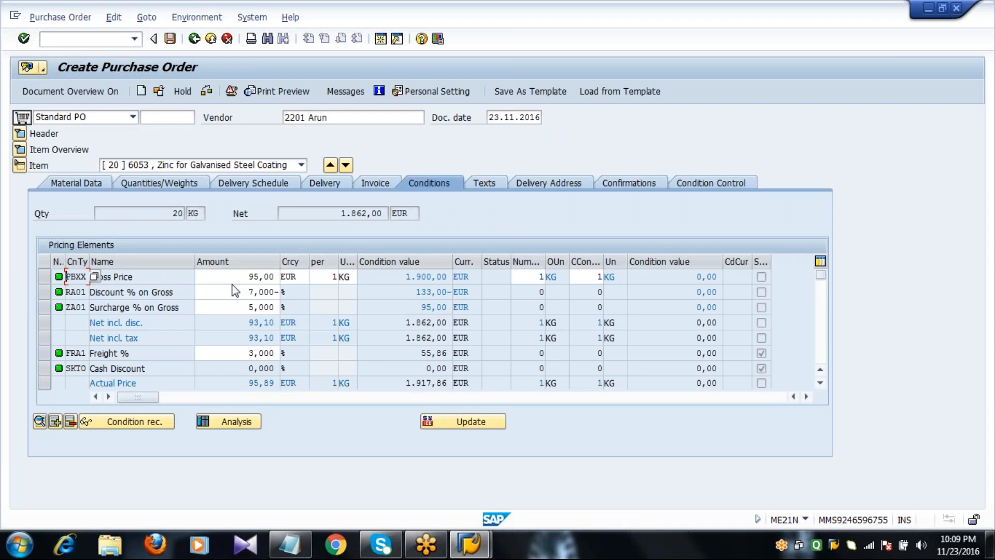
click(249, 277)
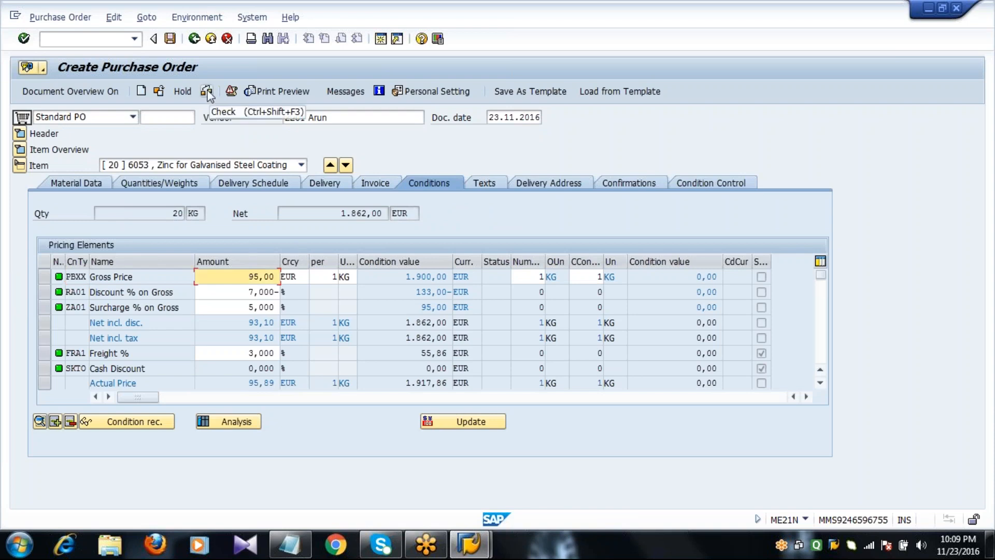
Check the purchase order for errors, keeping Standard PO as the order type
click(208, 94)
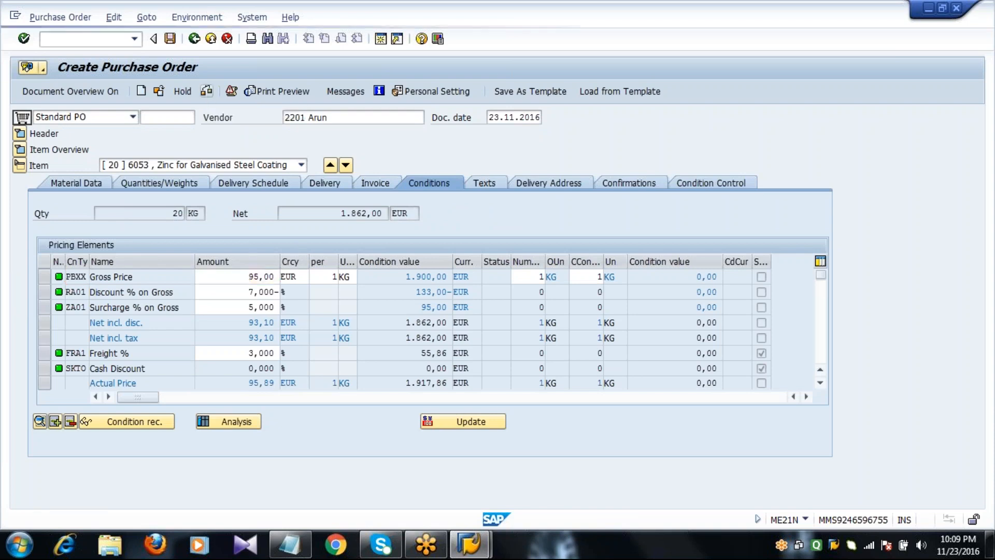
click(81, 119)
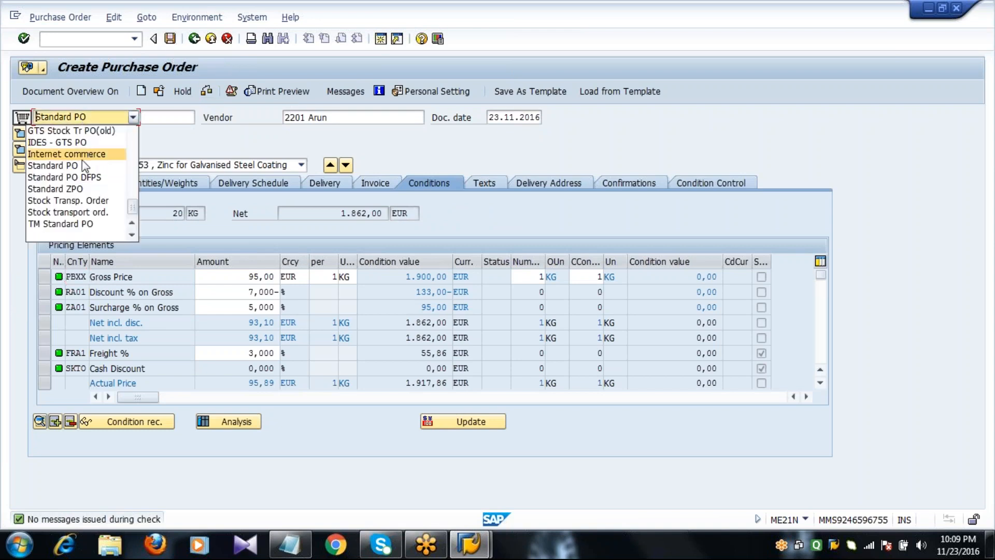
click(83, 166)
click(167, 118)
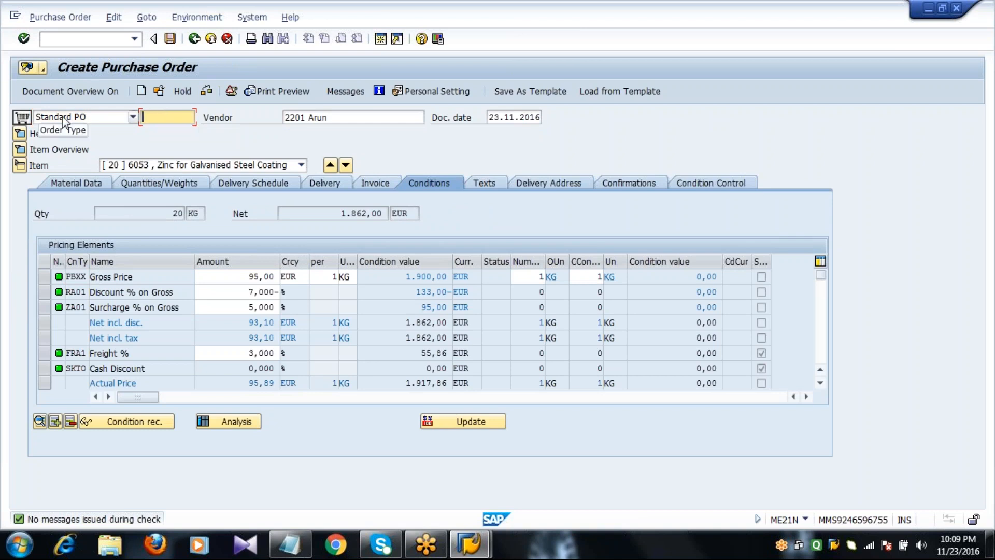
Save the order, read the save confirmation, and return to SAP Easy Access
click(169, 38)
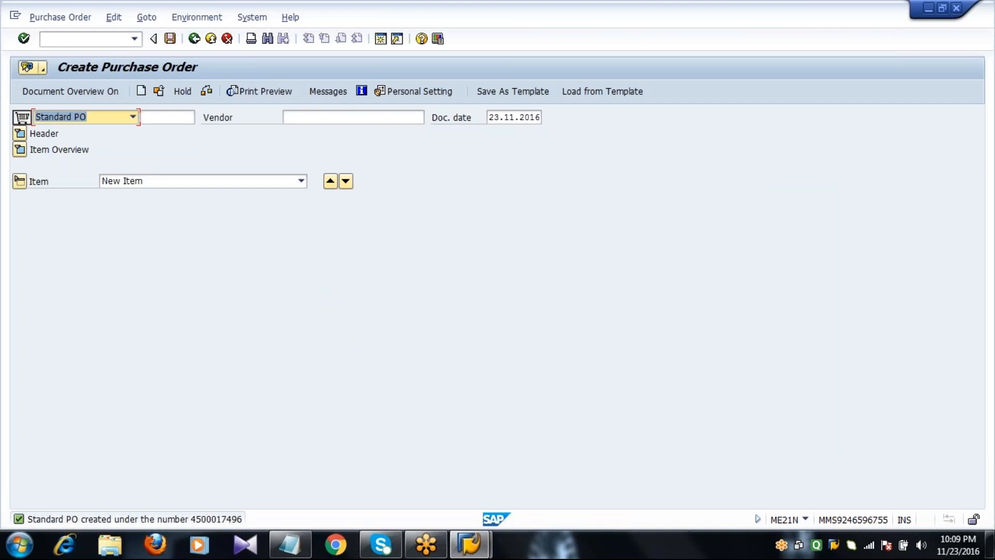
double_click(203, 519)
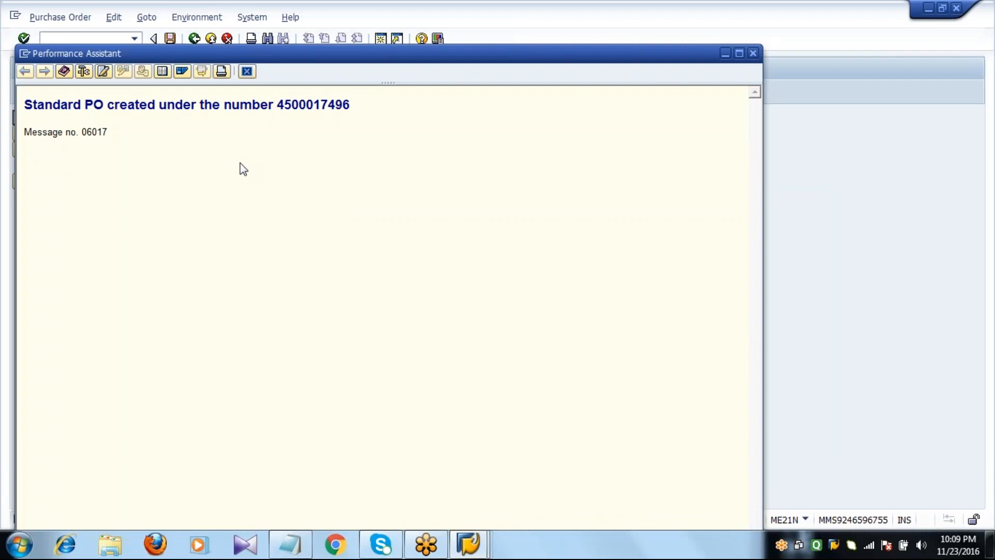
click(245, 72)
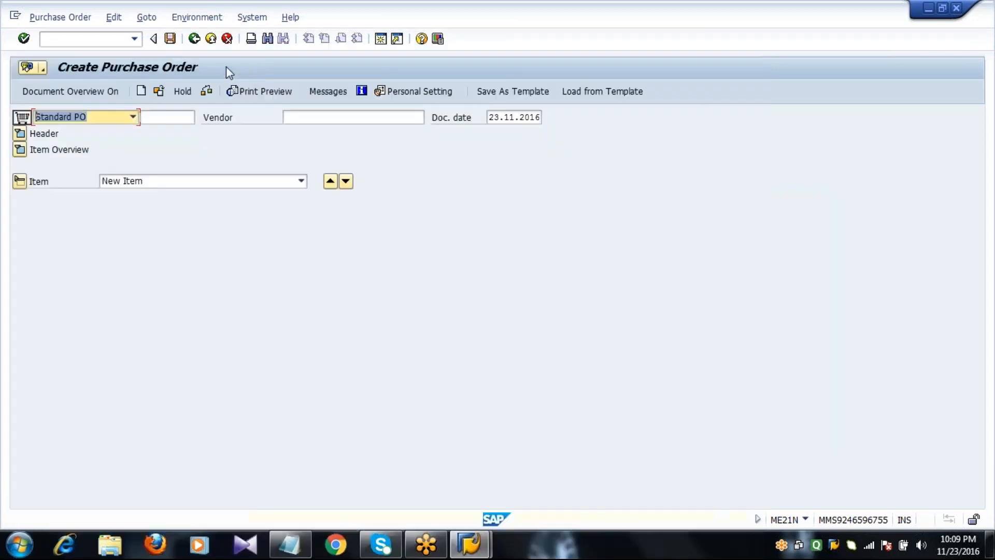
click(194, 39)
click(122, 38)
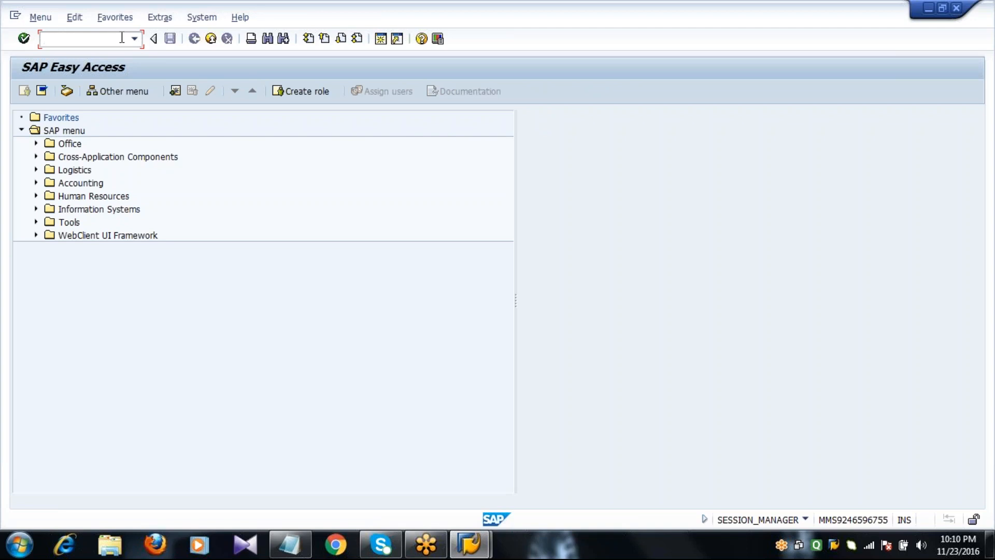
Run ME21N to get an empty Standard PO dated 23.11.2016
text(ME21N)
key(Return)
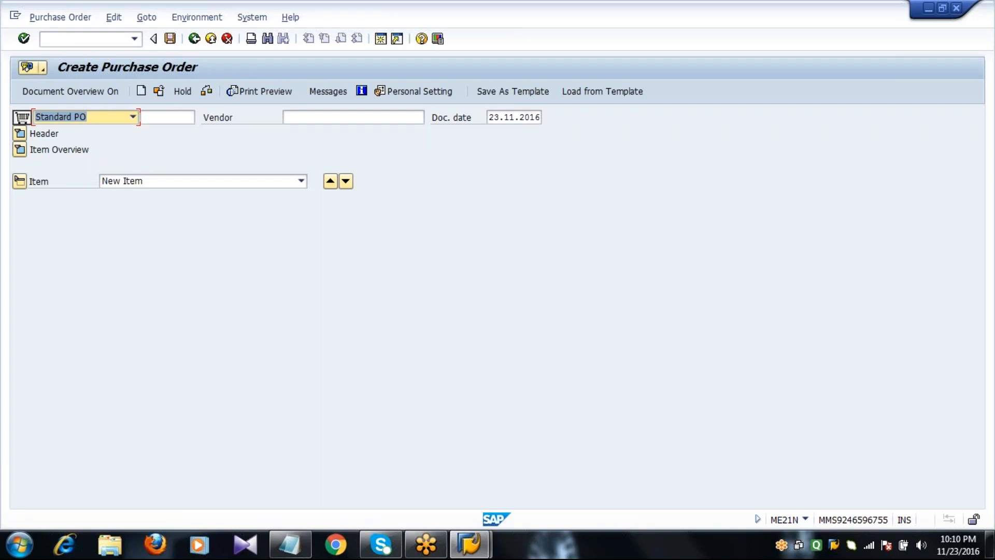
Show the document overview, expand header and item overview, and select Purchase Requisitions
click(55, 93)
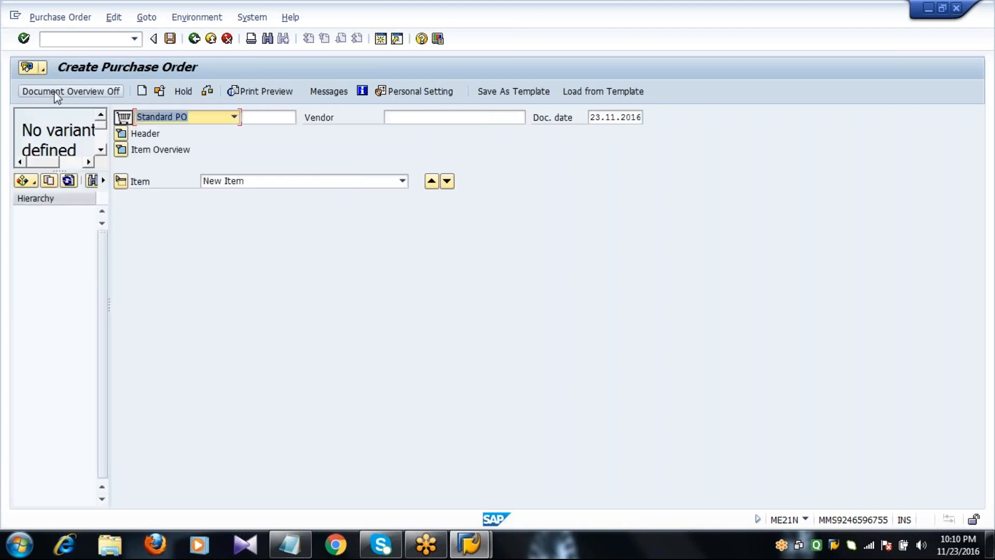
click(123, 134)
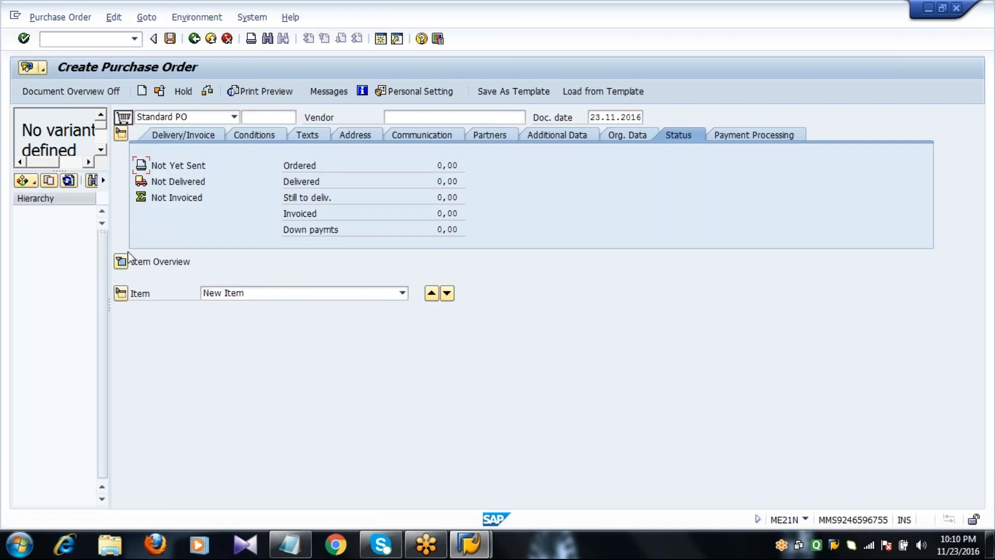
click(121, 262)
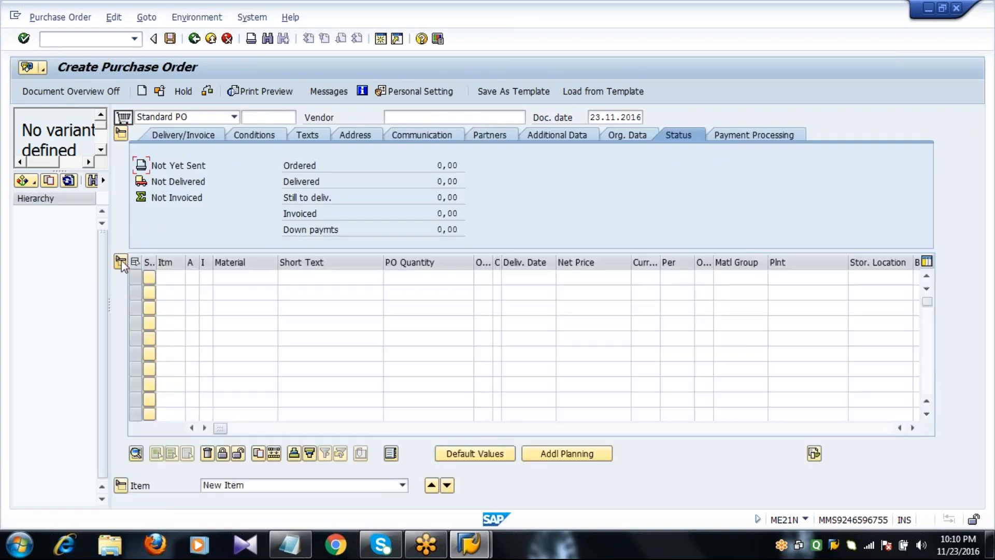
click(34, 184)
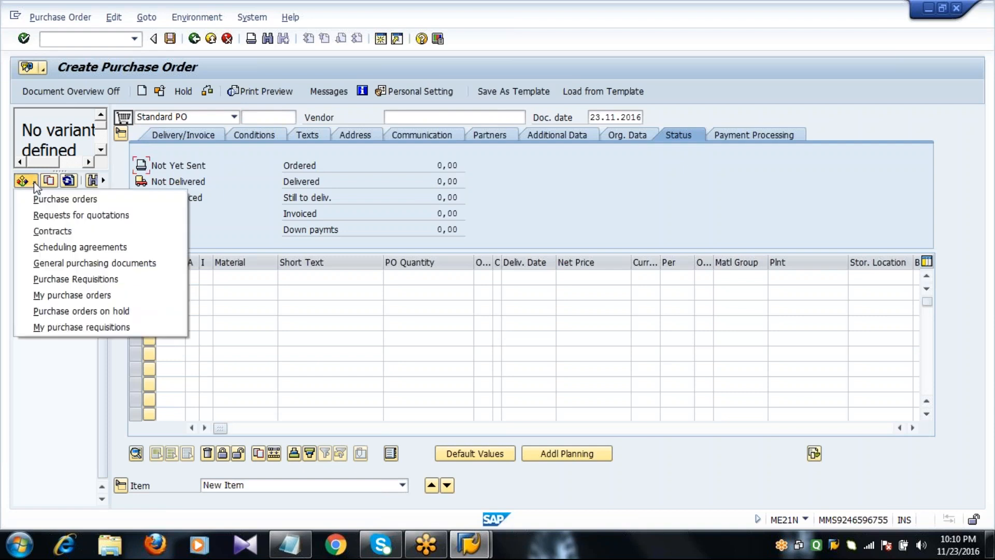
click(67, 280)
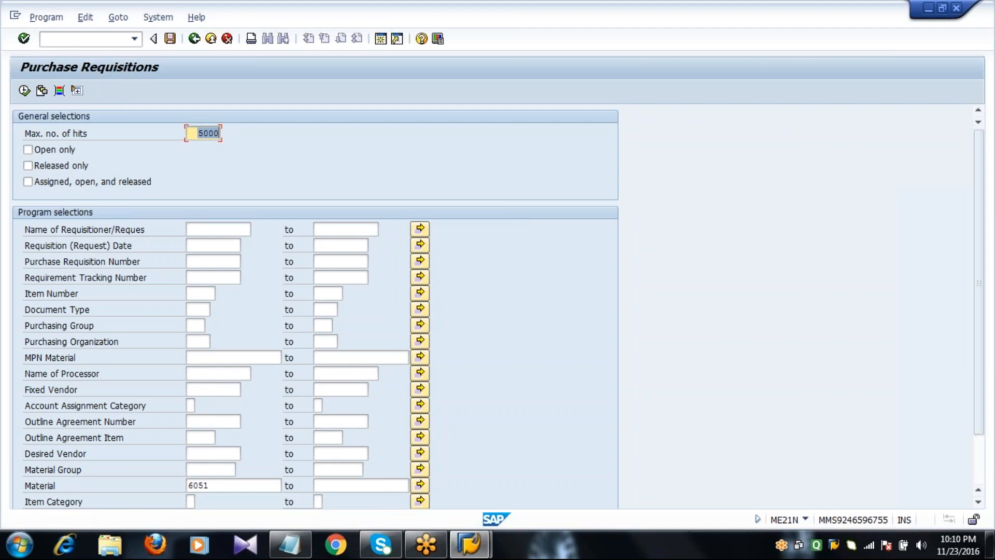
Search purchase requisitions for material 6051 at plant 2011, replacing plant 1000
scroll(93, 280, down, 3)
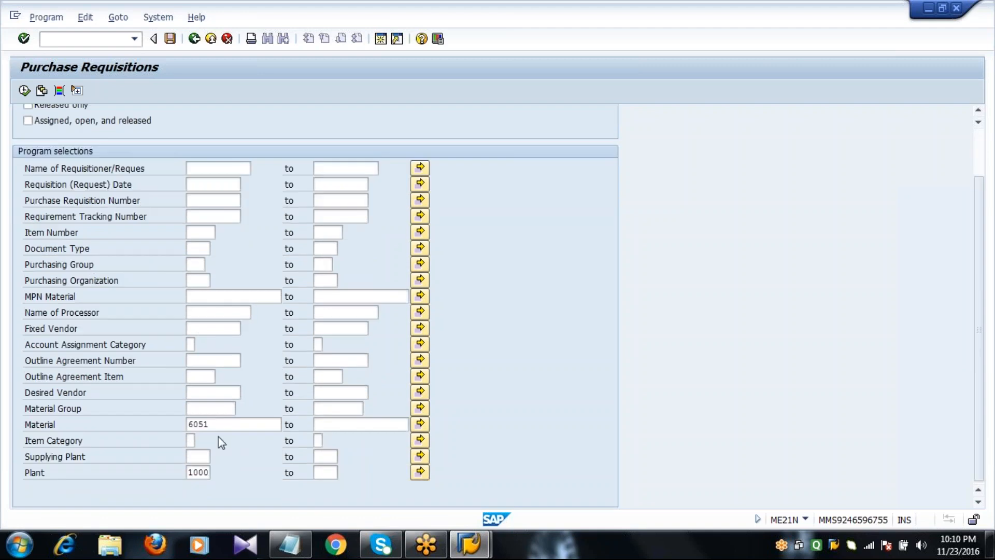
click(220, 425)
key(BackSpace)
key(BackSpace)
key(BackSpace)
key(BackSpace)
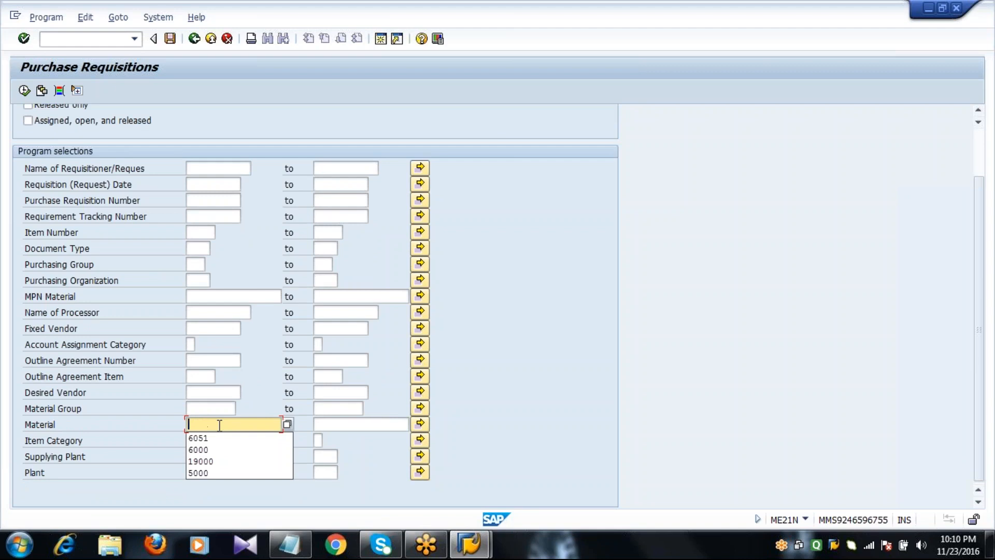
text(6051)
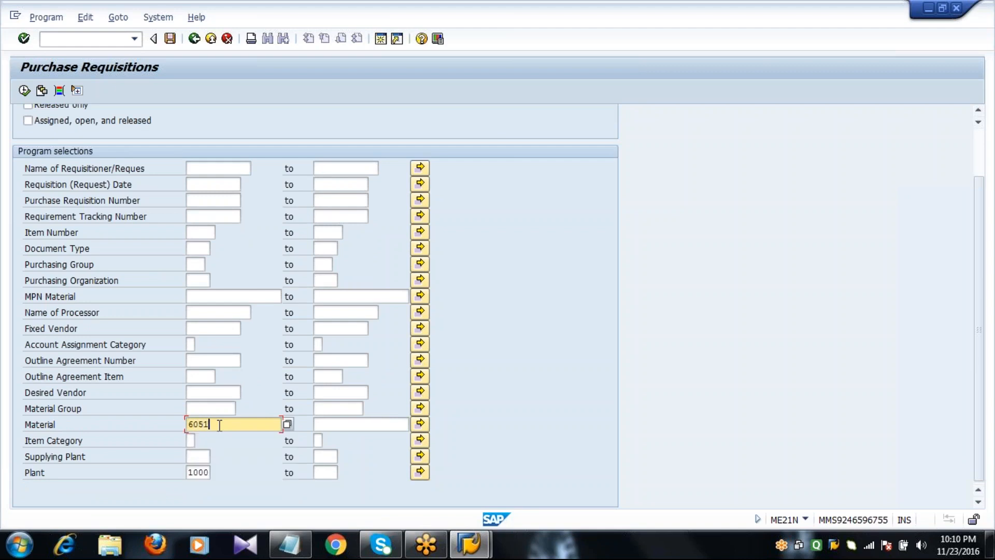
click(192, 472)
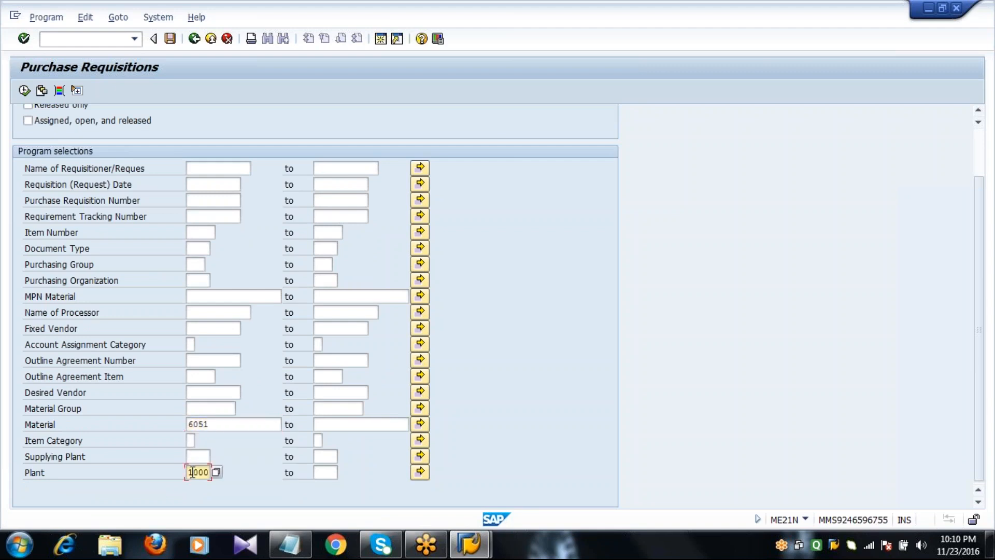
key(BackSpace)
key(BackSpace)
key(BackSpace)
key(BackSpace)
text(2011)
click(212, 425)
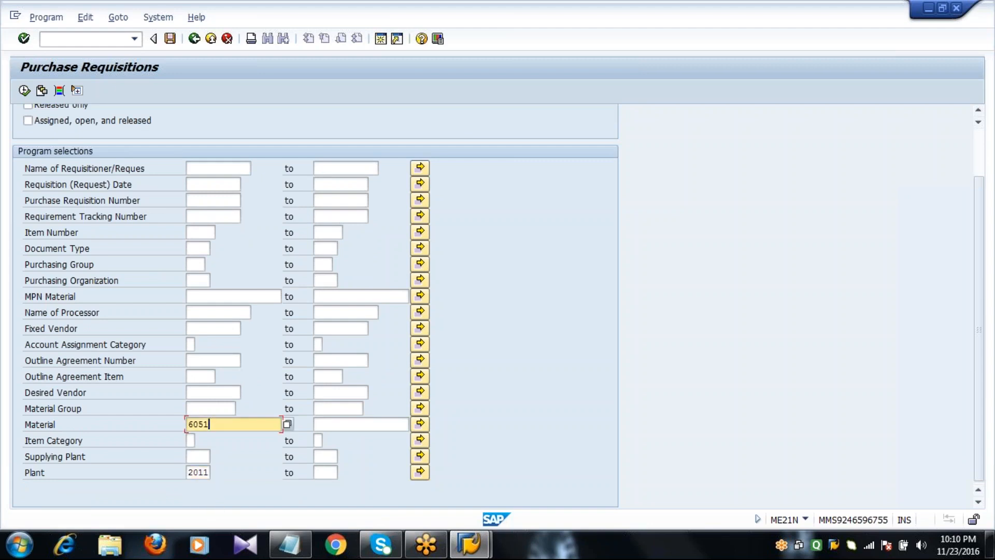
click(25, 91)
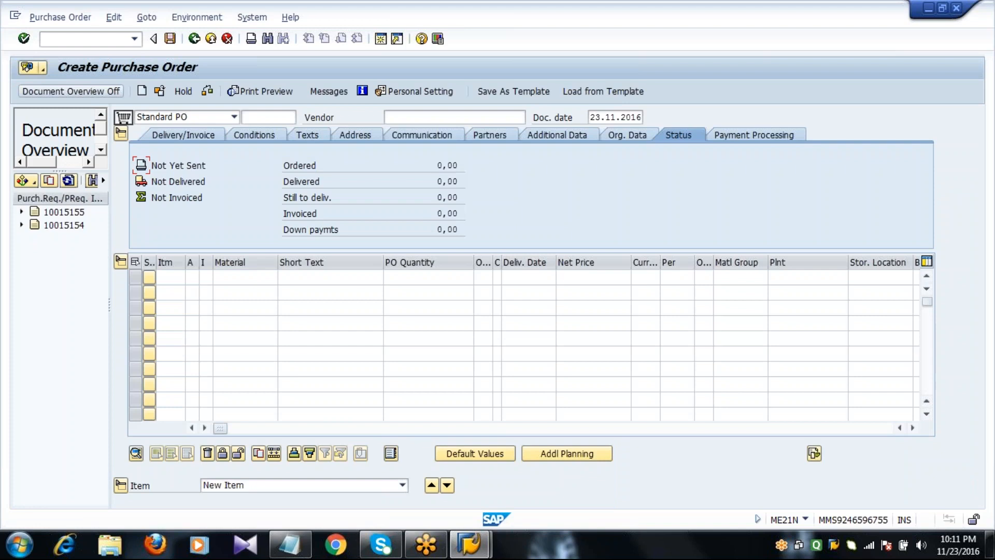
Select the lower of the two listed requisitions and adopt it into the order
click(61, 211)
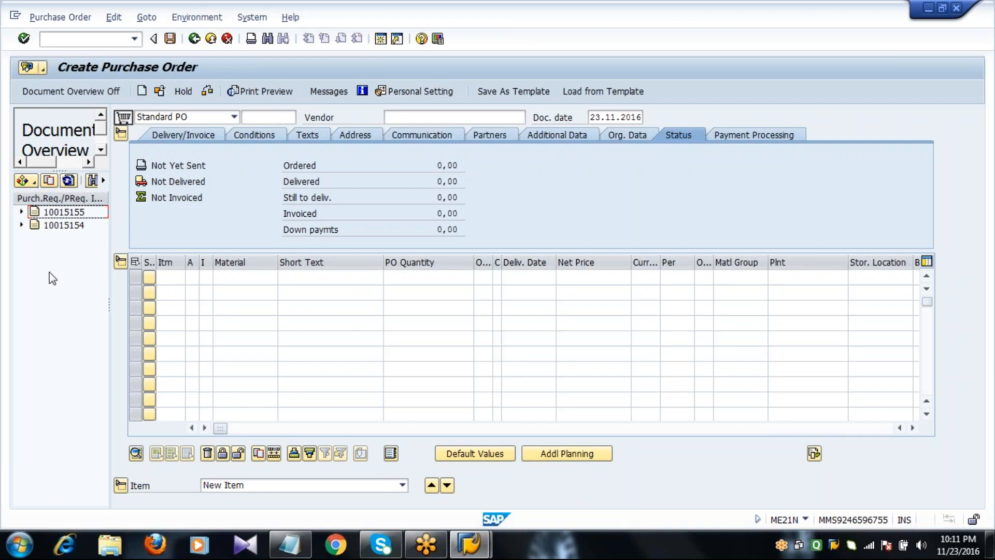
click(60, 227)
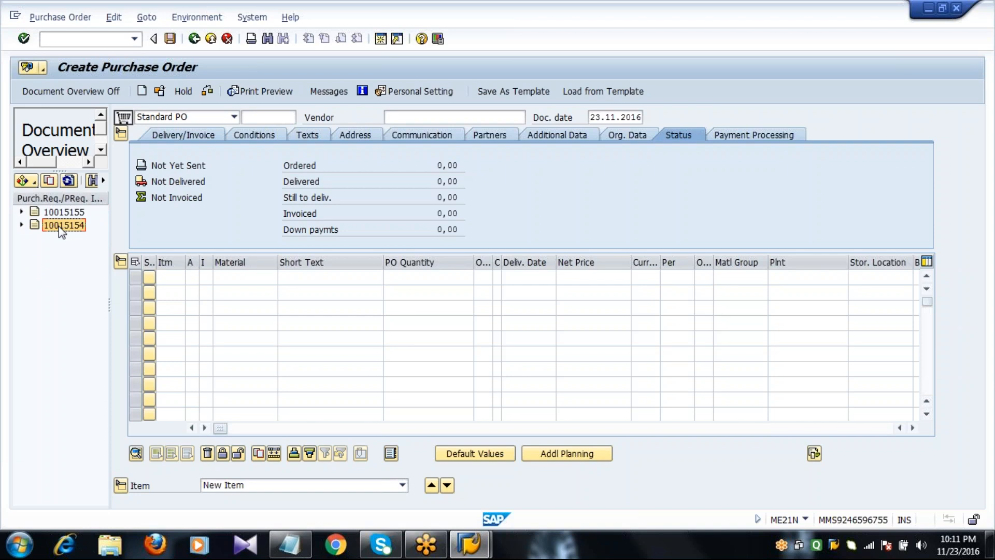
click(48, 181)
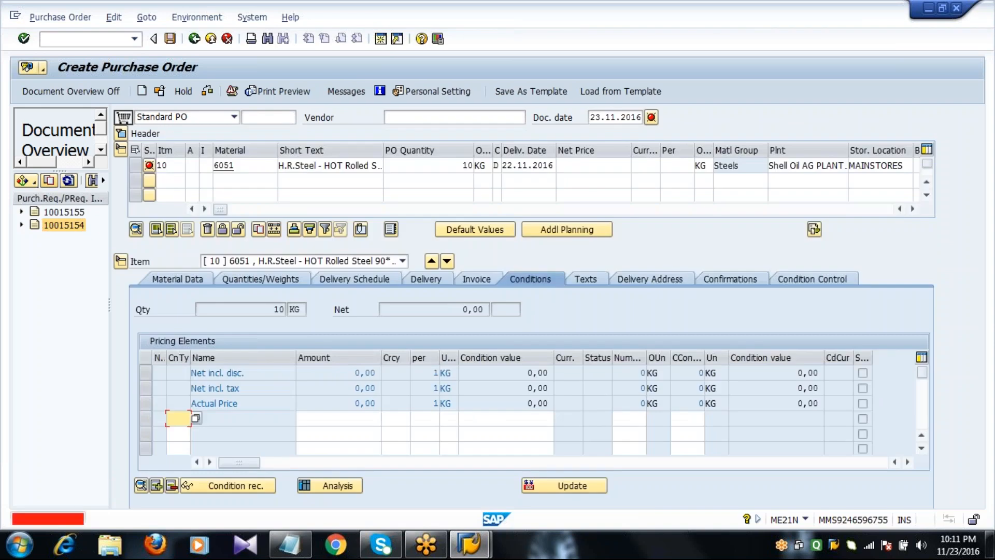
Hide the item details and enter vendor 2201 in the header
click(248, 170)
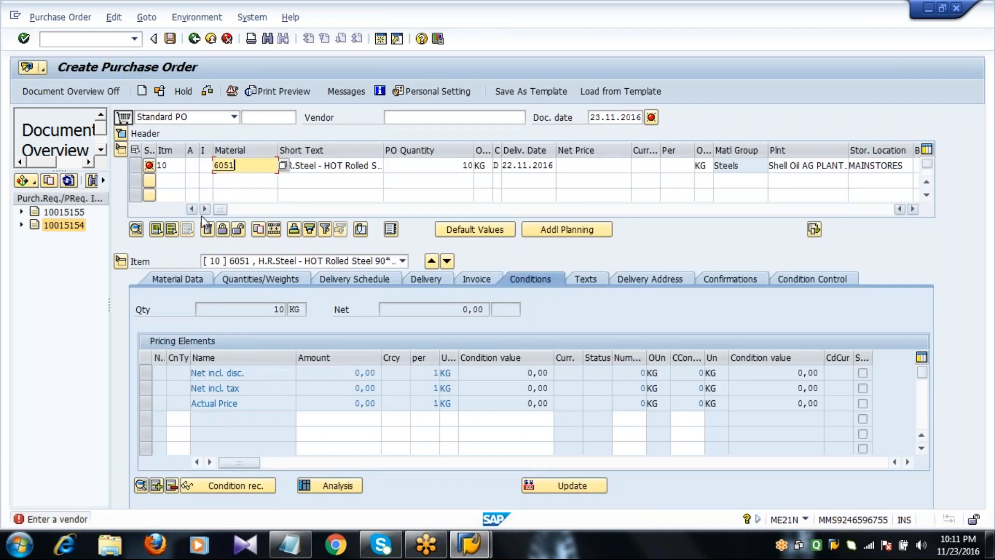
click(121, 261)
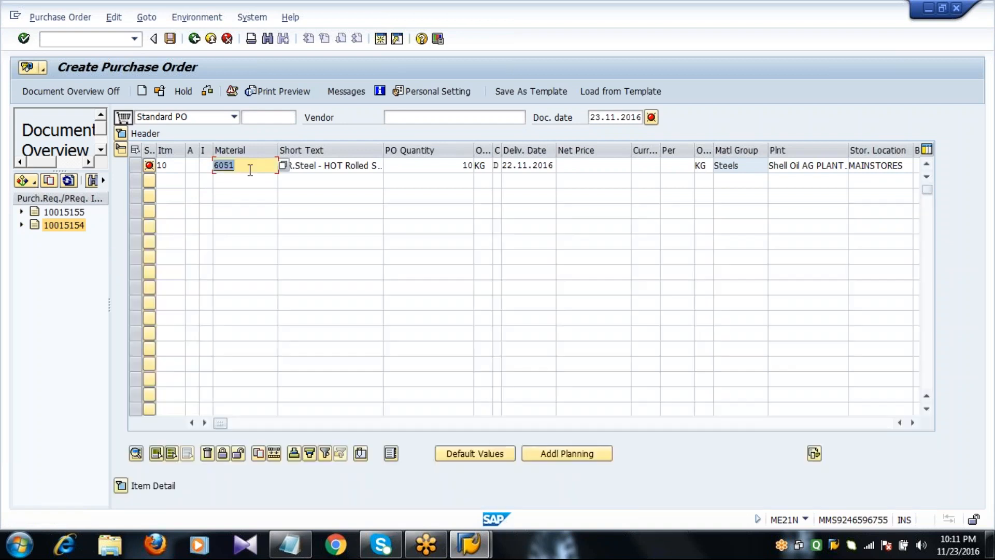
click(409, 169)
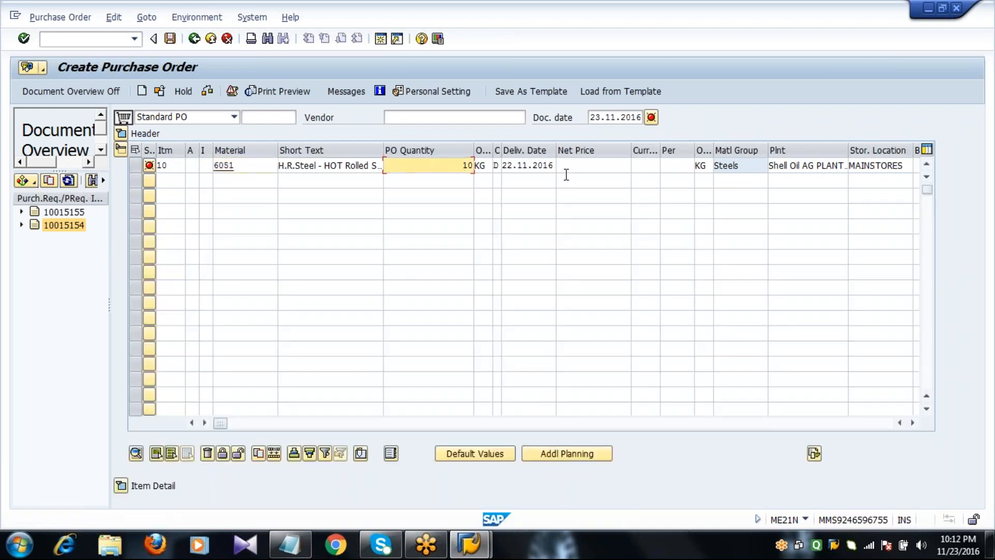
click(569, 165)
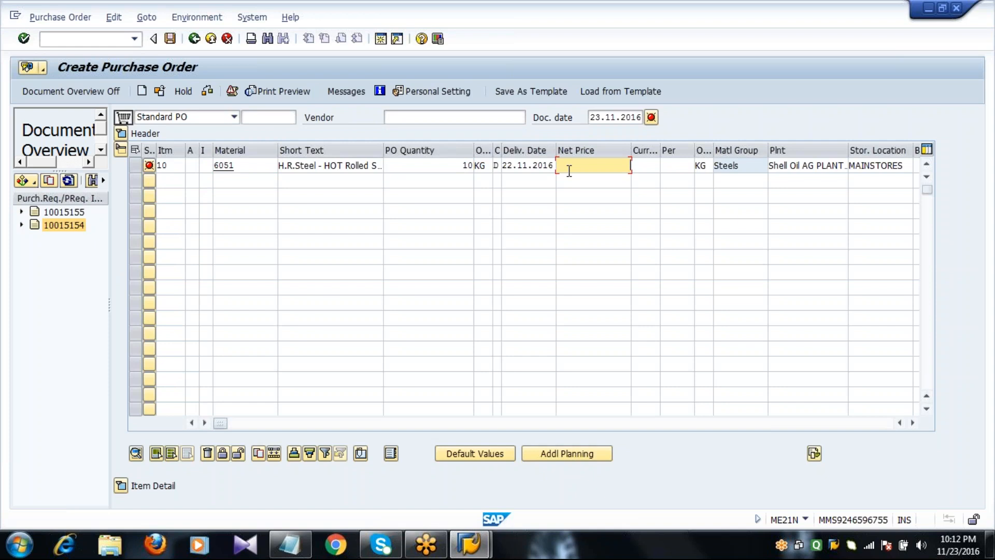
click(449, 119)
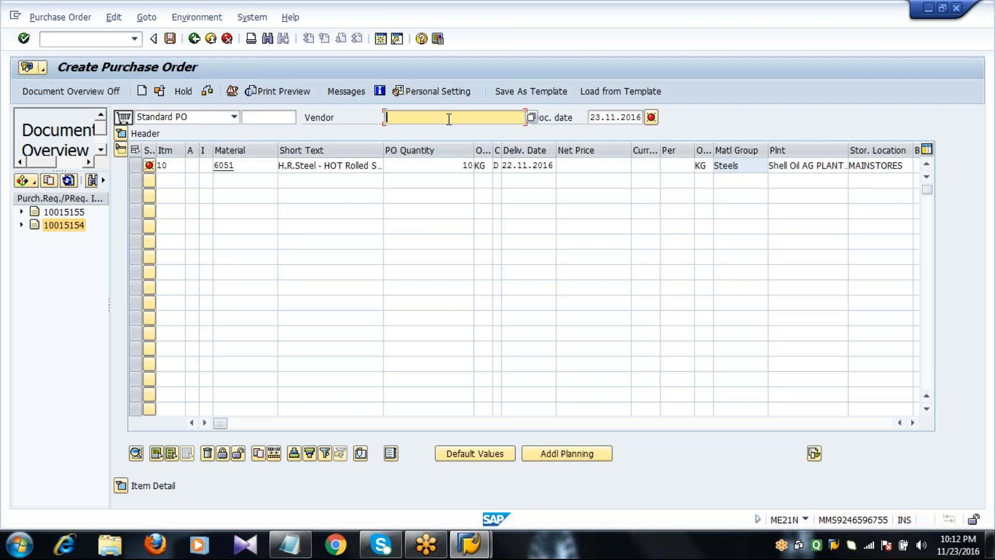
text(2)
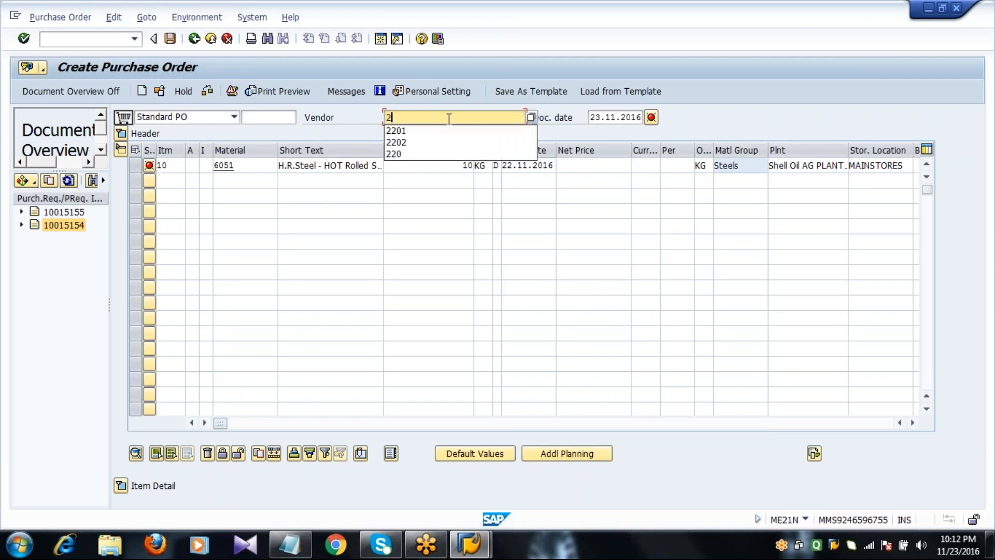
text(201)
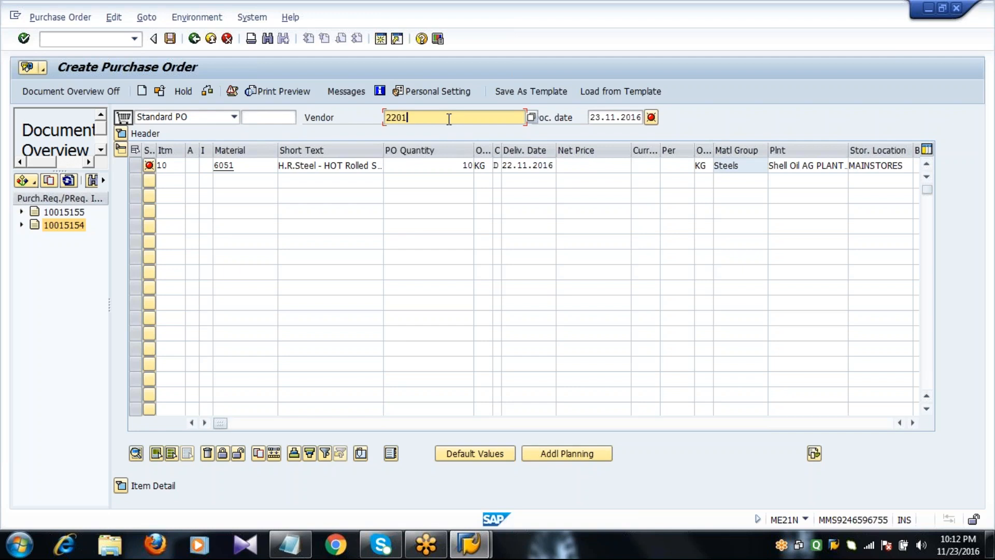
Set item 10's net price to 105,00 EUR and confirm the entries
click(240, 164)
click(572, 169)
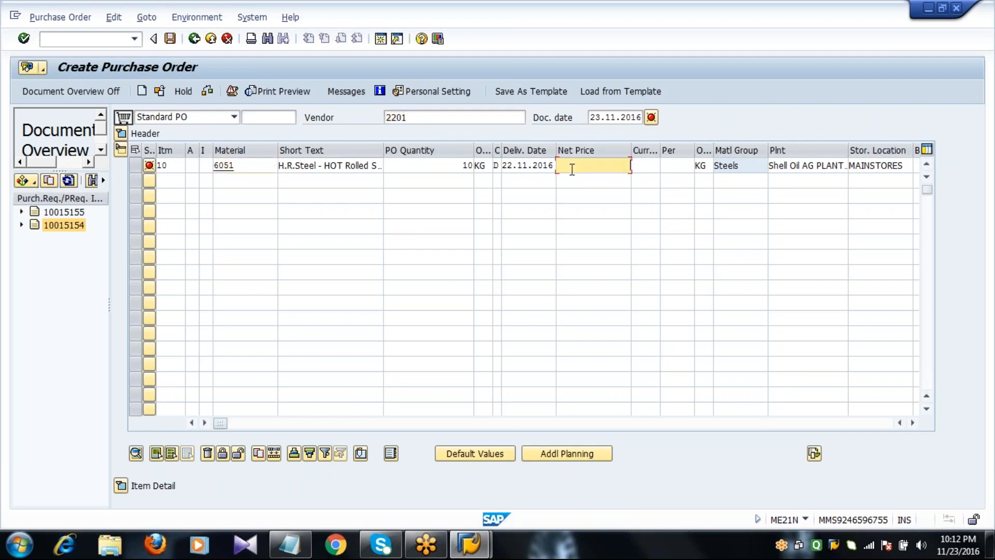
text(105)
key(Return)
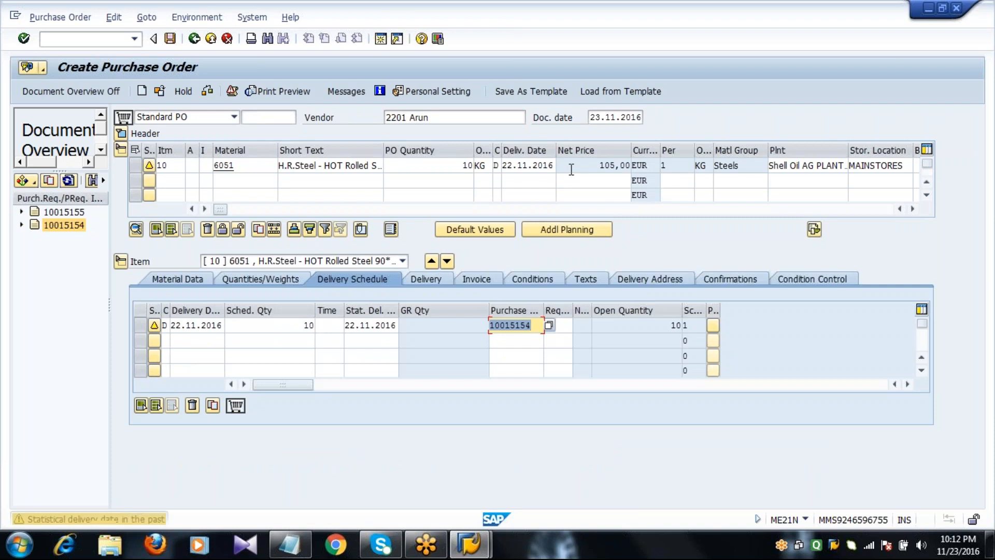
Review item 10's conditions: gross 100 EUR, 5% discount, 10% surcharge, 3% freight
click(519, 281)
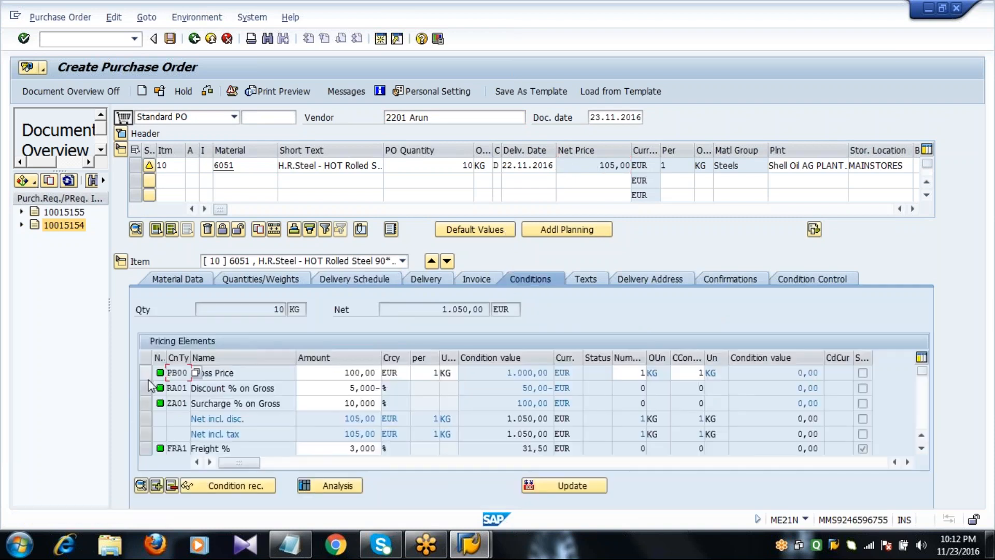
click(66, 91)
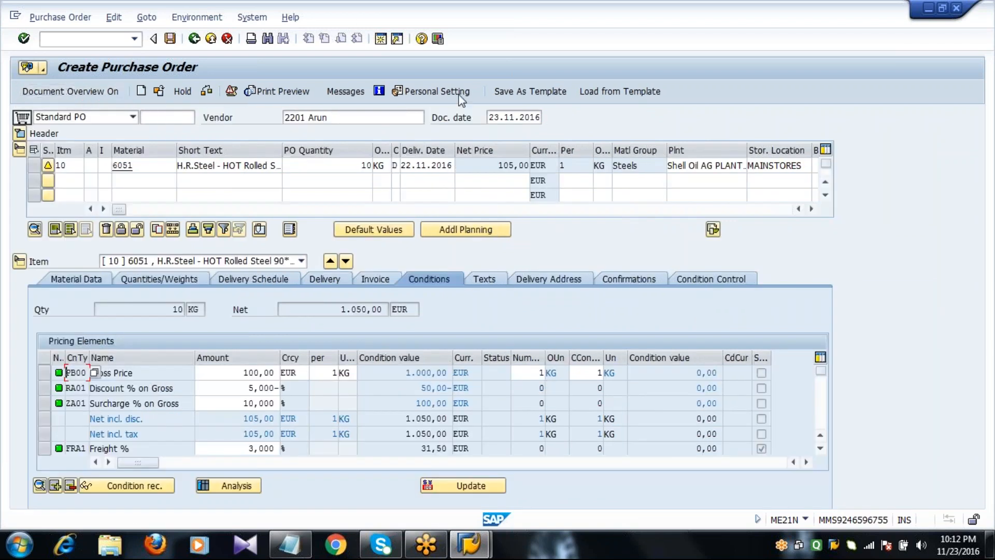
click(473, 165)
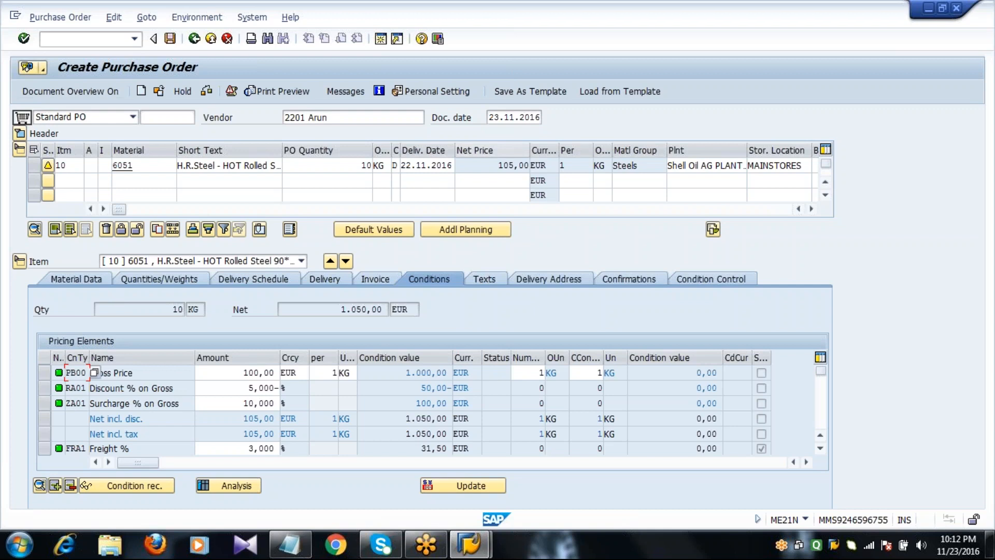
click(224, 389)
click(218, 449)
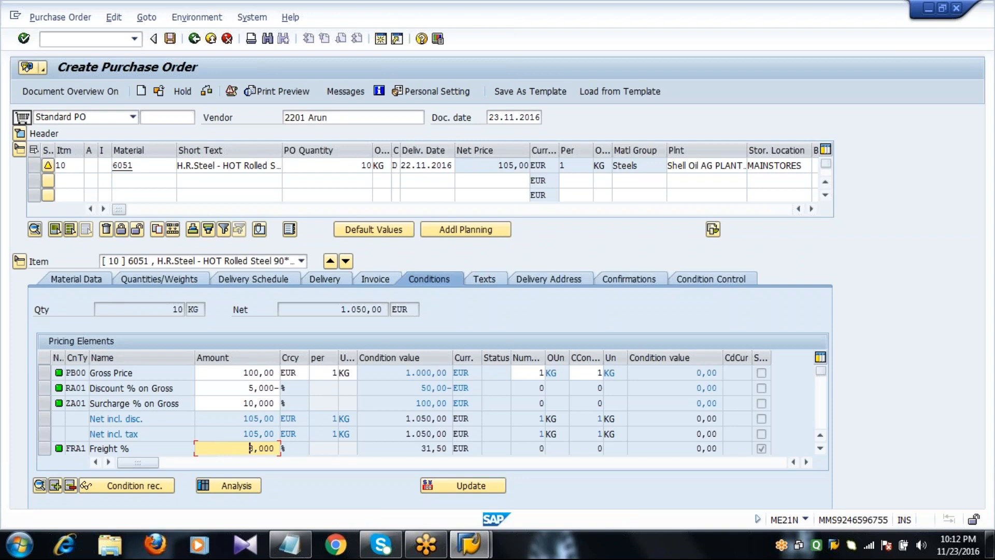
Check the purchase order for errors and save it as a standard PO
click(333, 166)
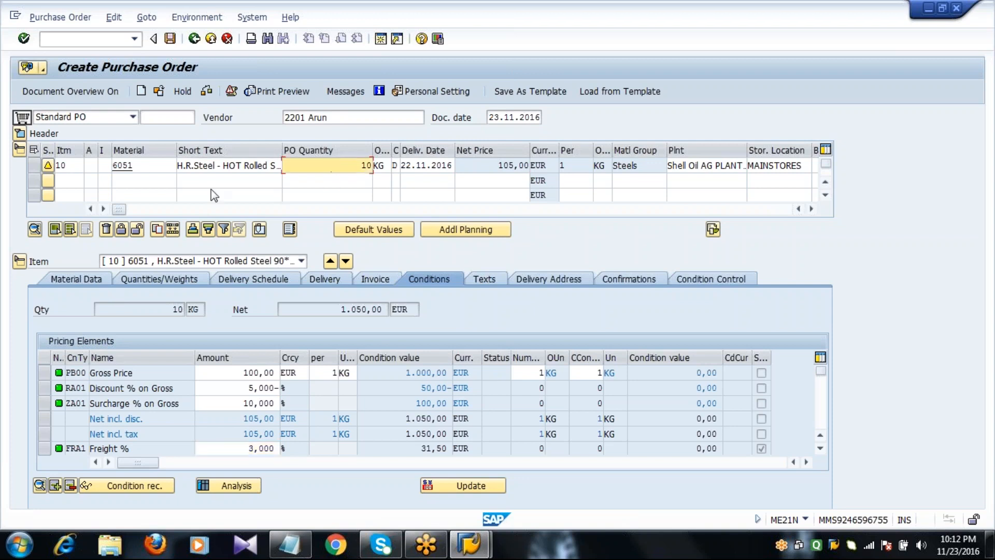
click(228, 164)
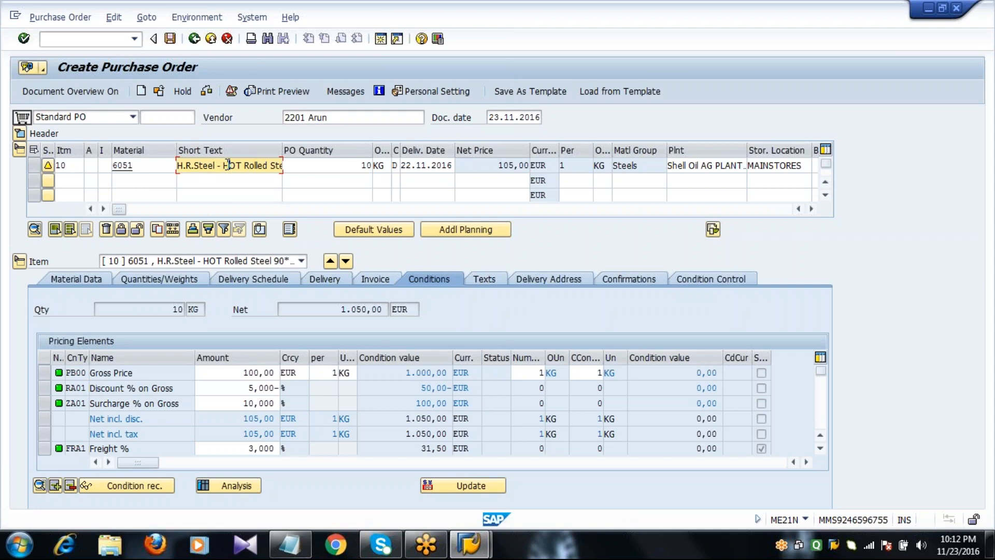
click(207, 92)
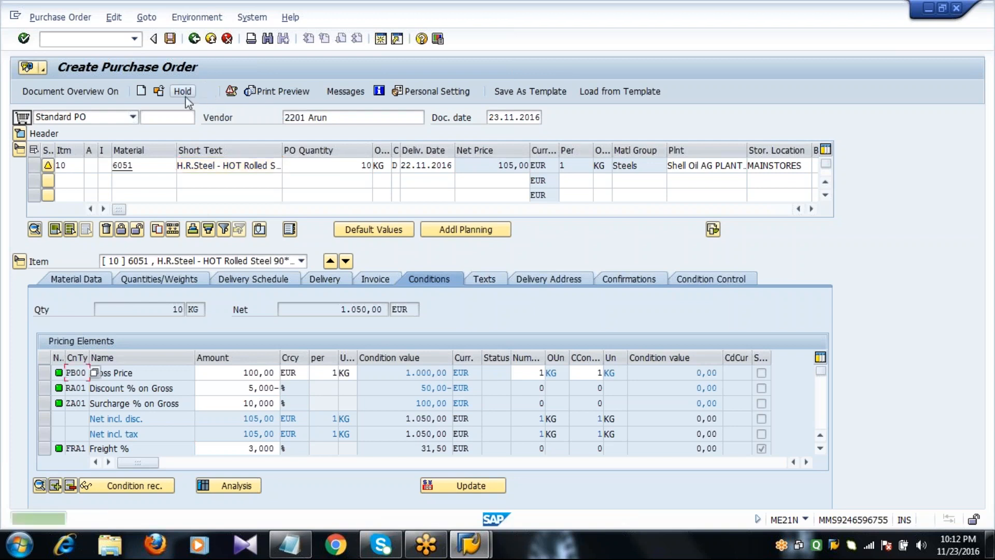
click(184, 95)
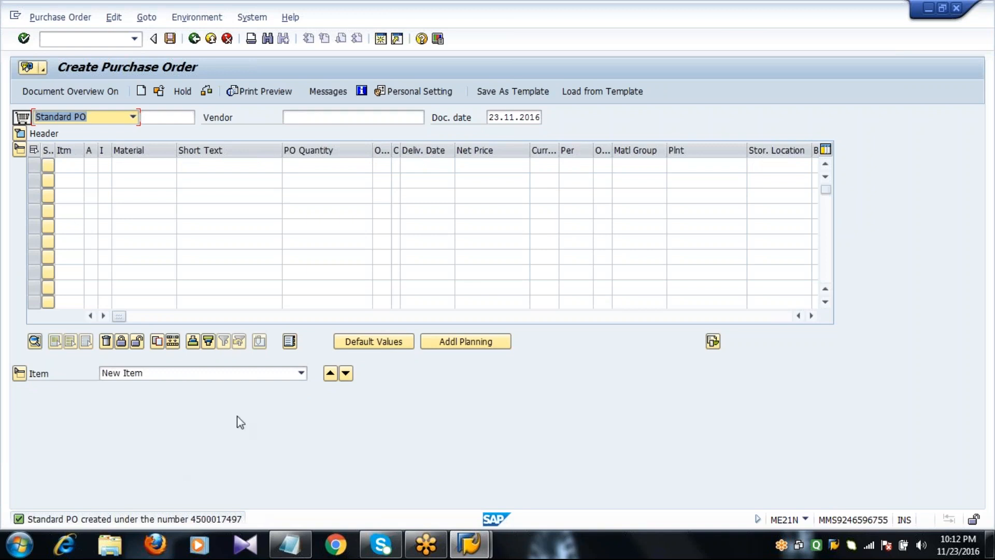
Return to the main menu and start a new purchase order with ME21N
click(194, 39)
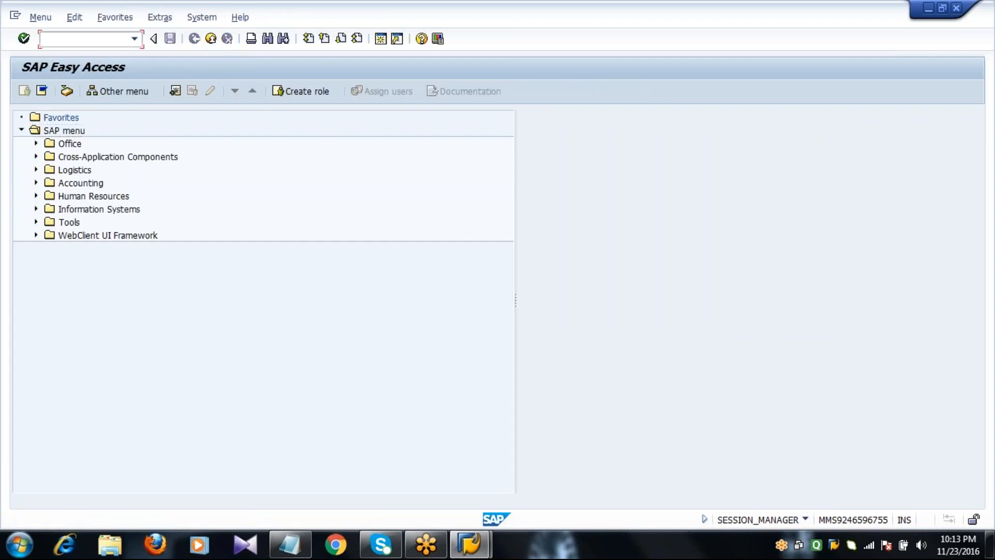
text(ME21N)
key(Return)
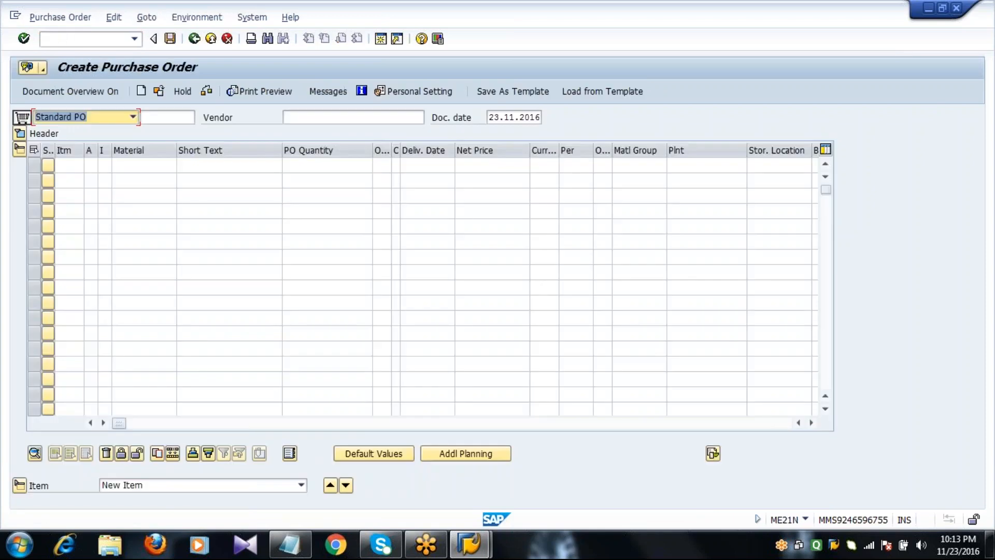
Re-expand the item overview, scroll right, and widen the Purchase Req. column
click(19, 150)
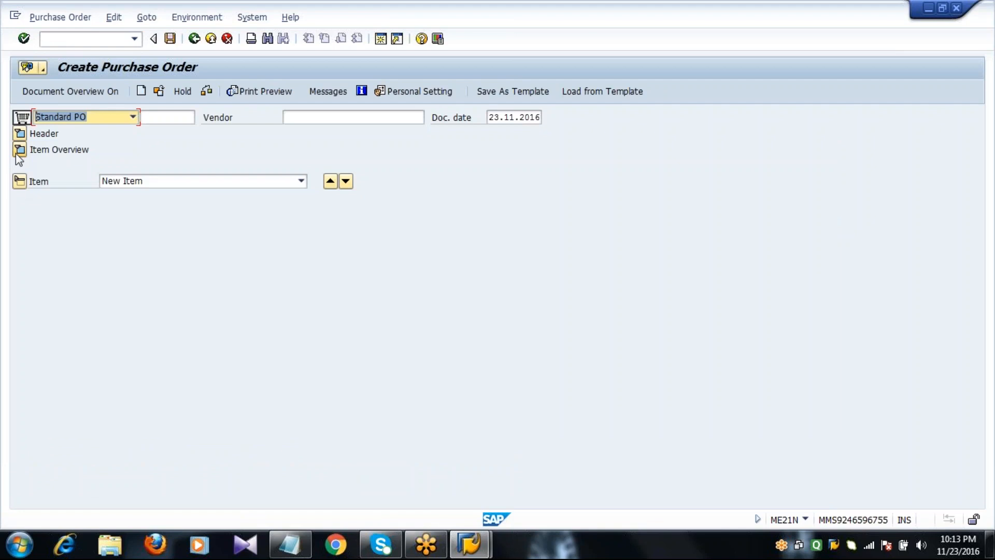
click(63, 149)
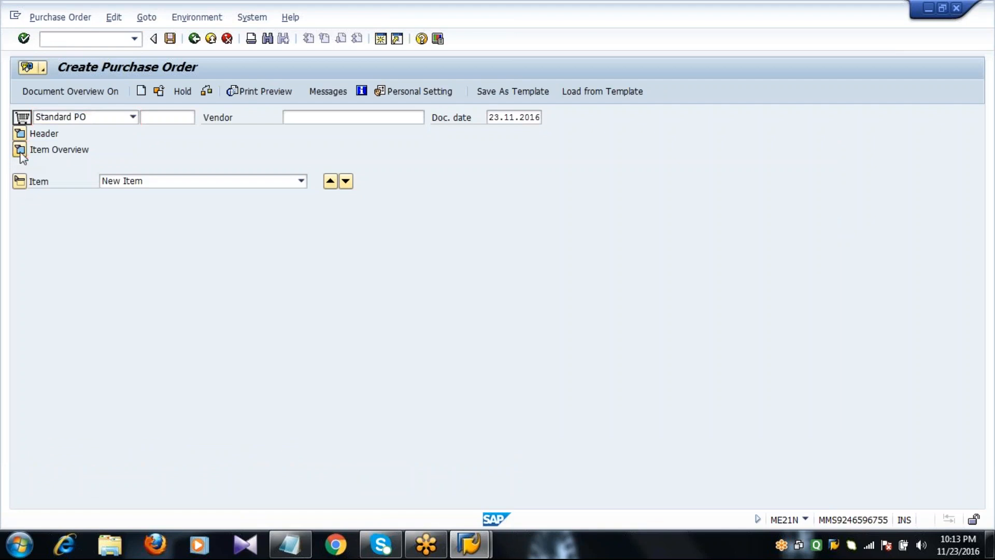
click(19, 150)
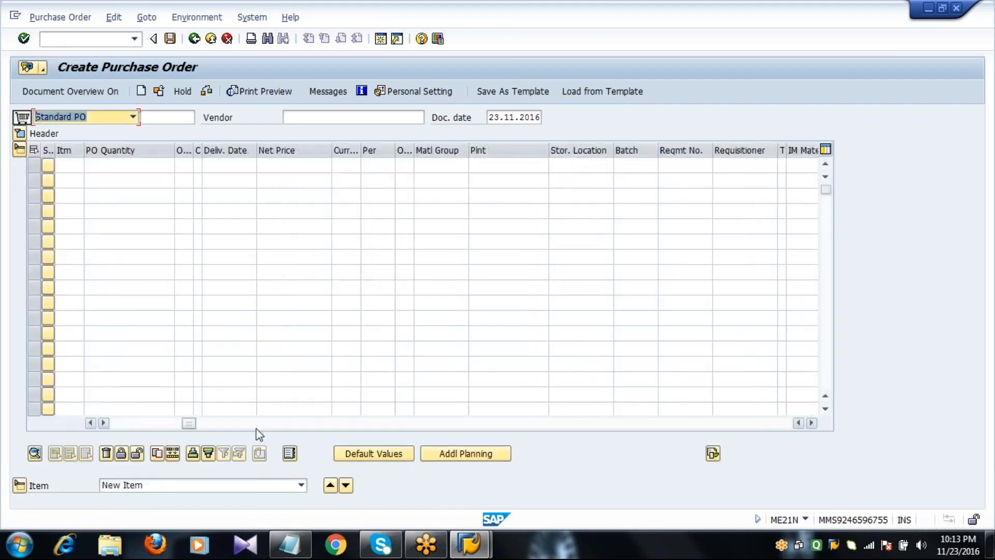
drag(256, 428, 399, 427)
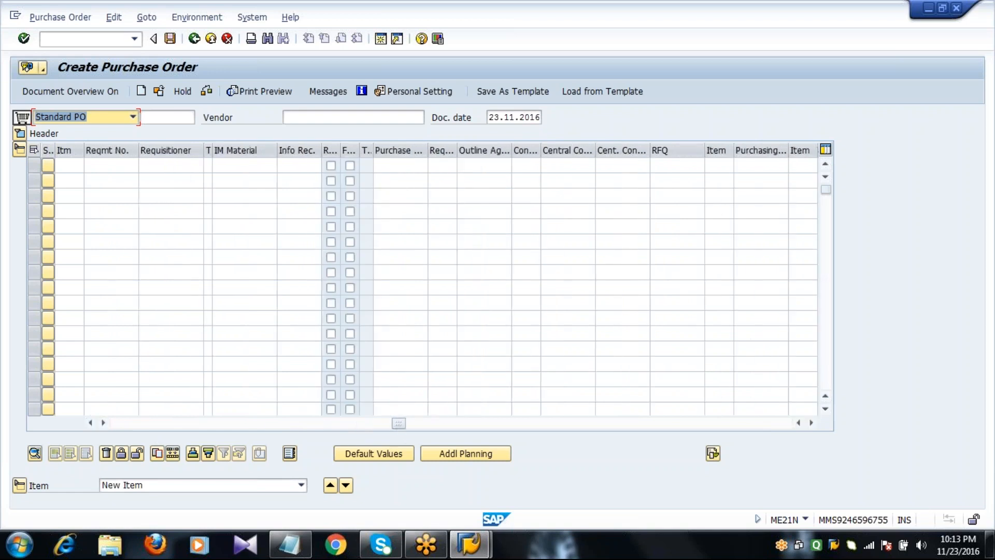
drag(428, 213, 514, 202)
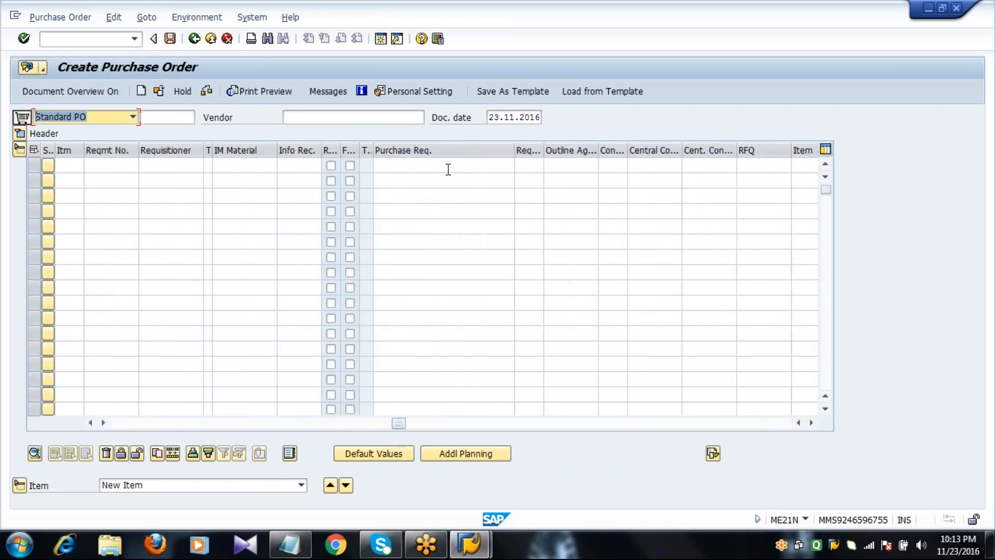
click(447, 167)
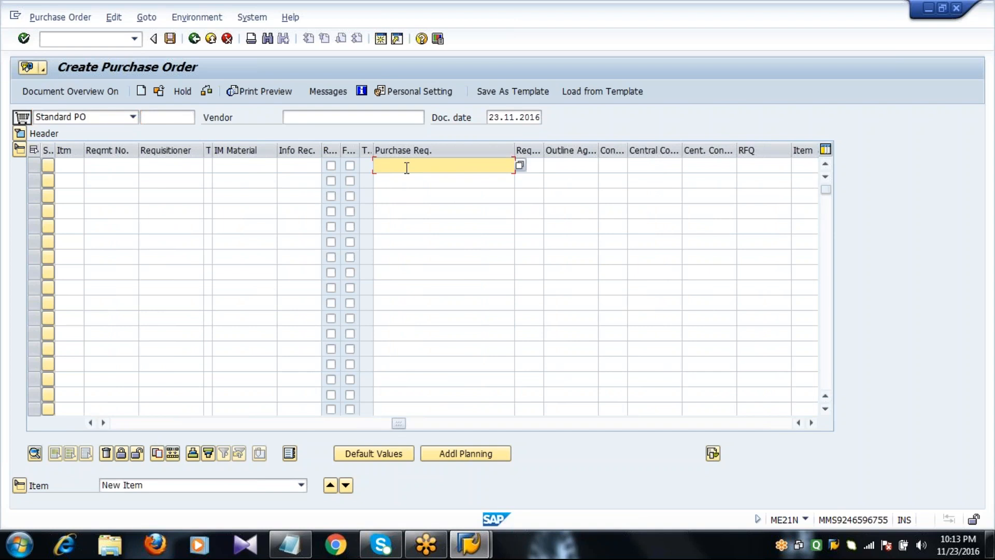
Reference requisition 10015155 item 00010 in the first row and submit it as item 10
click(520, 165)
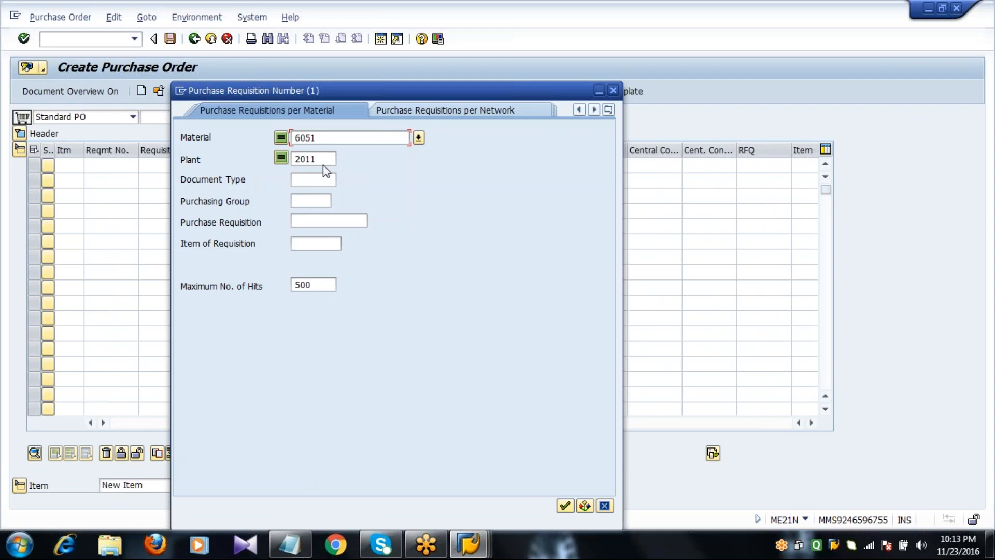
key(Return)
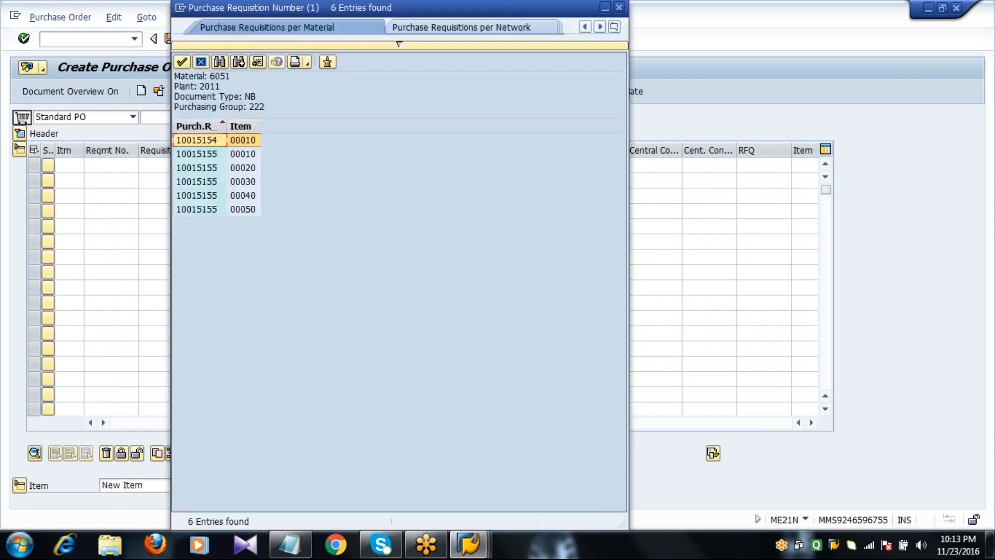
double_click(217, 154)
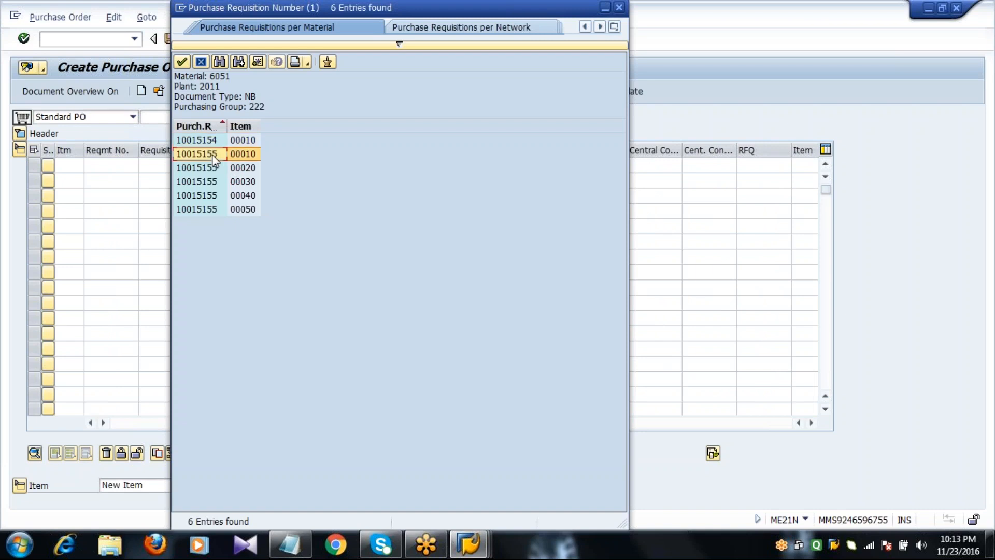
click(458, 164)
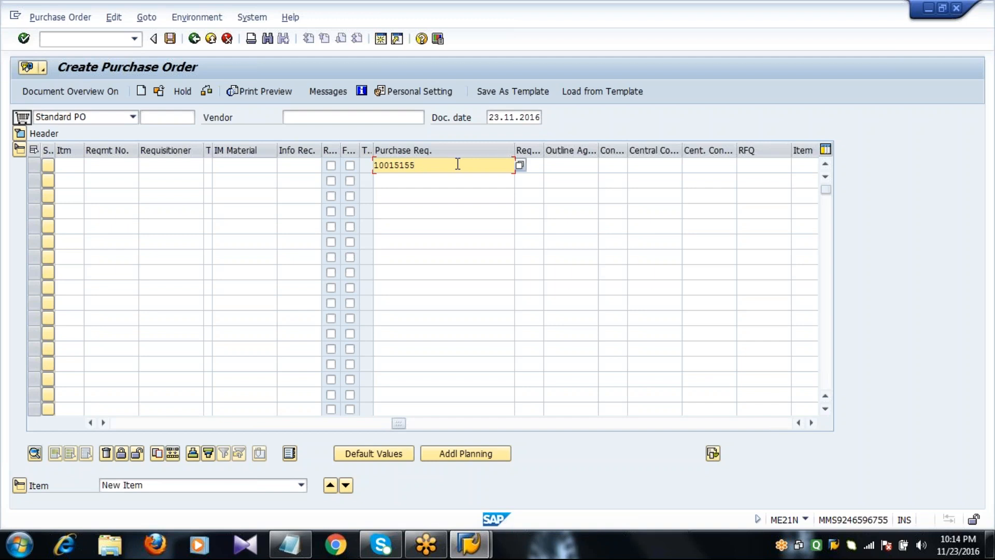
key(Return)
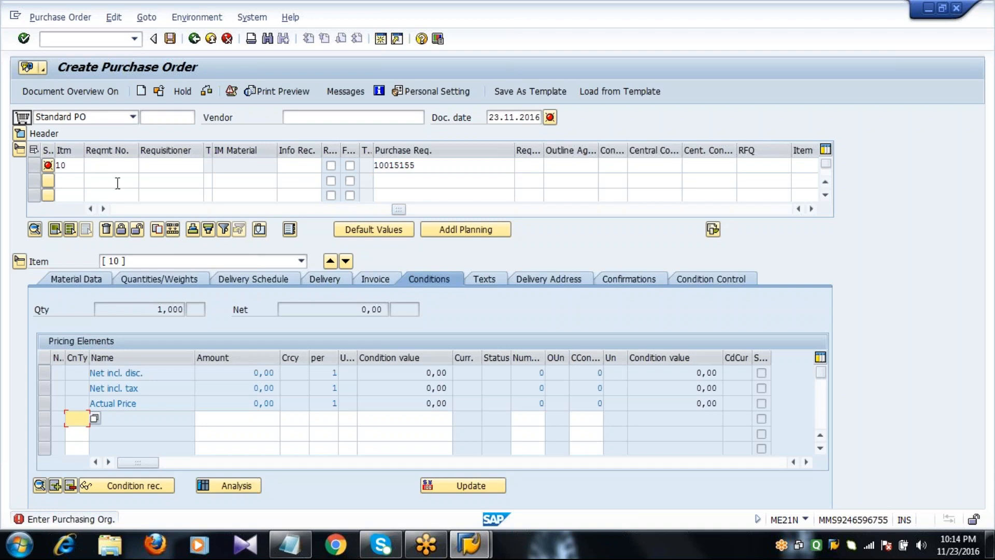
Scroll through item 10's columns from requisition 10015155, up to the Purchase Req. column
click(119, 209)
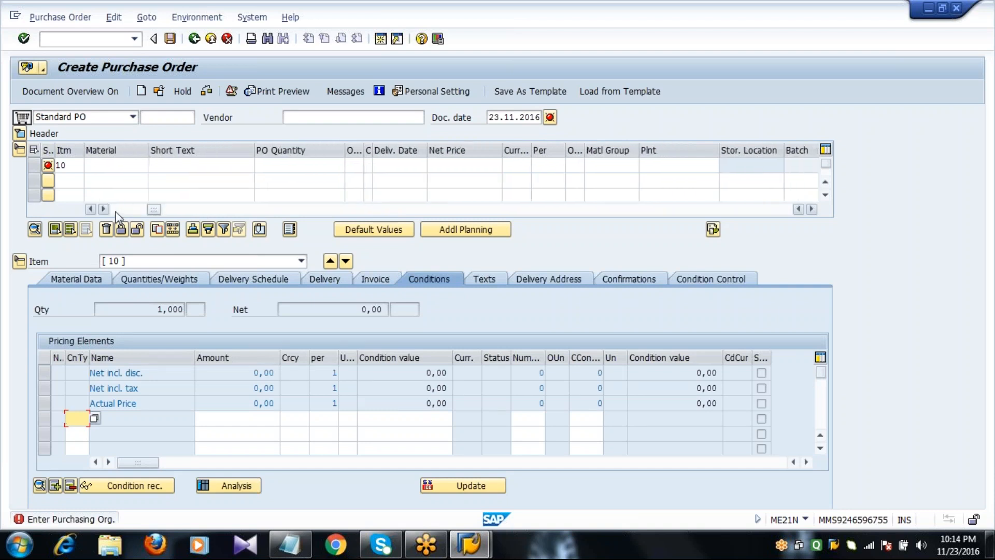
click(117, 210)
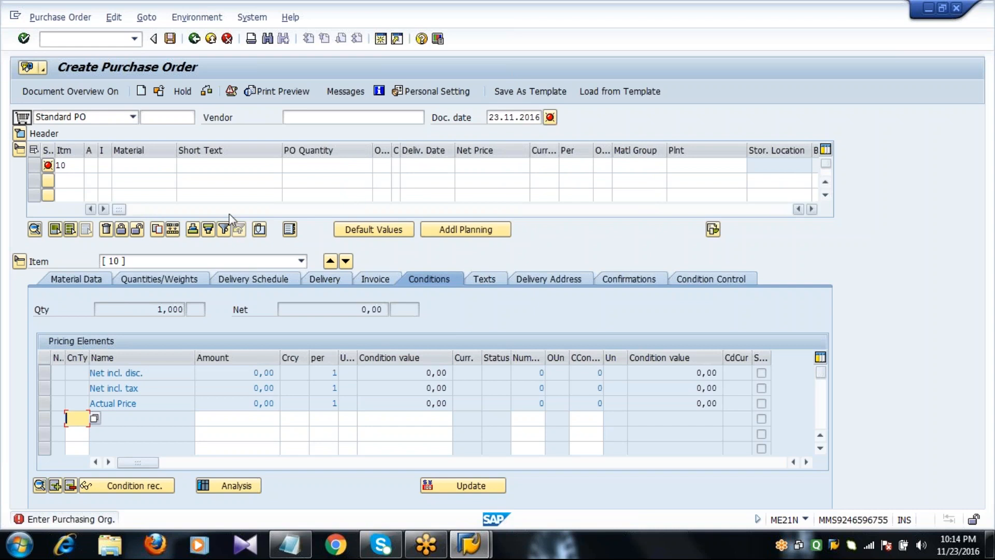
click(292, 210)
click(293, 209)
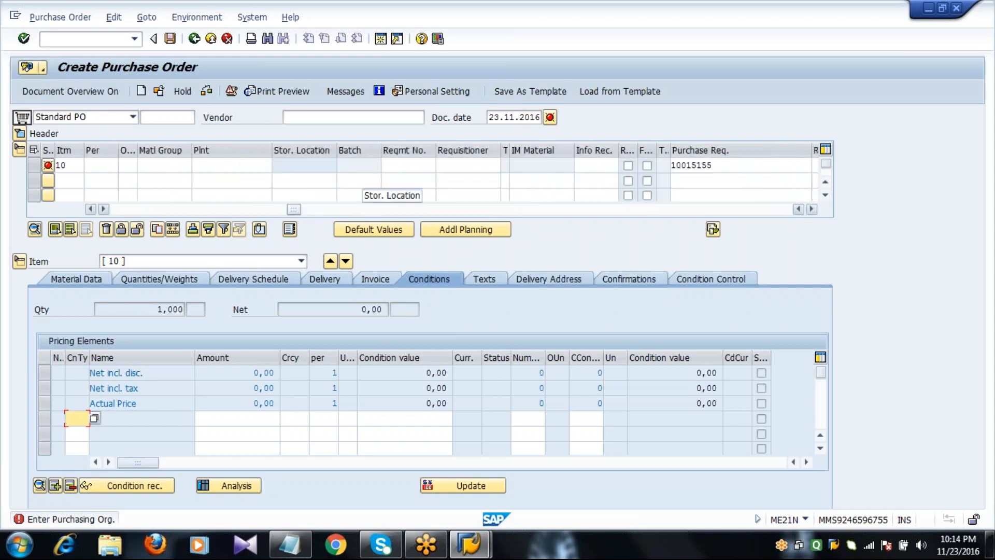
click(126, 40)
Restart the order with /nme21n and bring the Purchase Req. column into view
text(/nme21n)
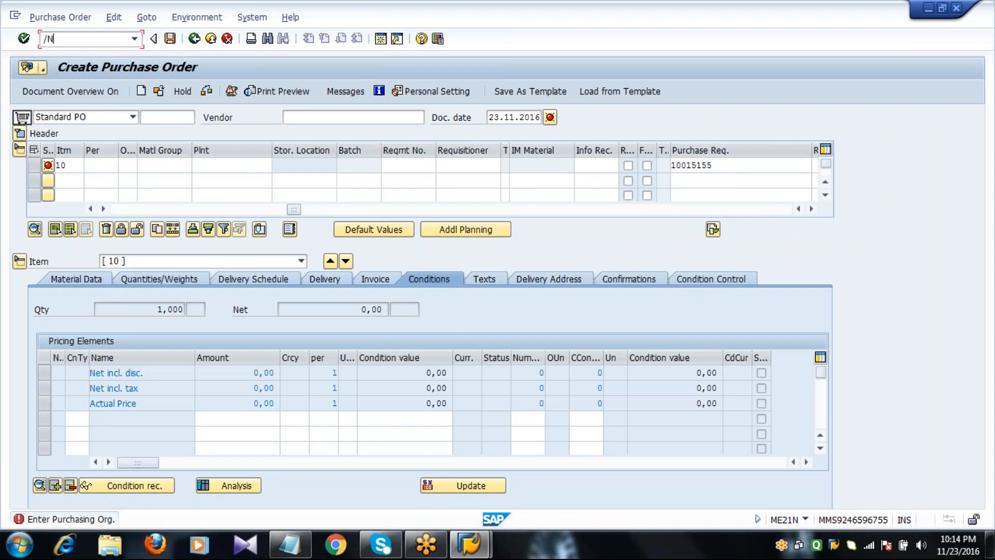
key(Return)
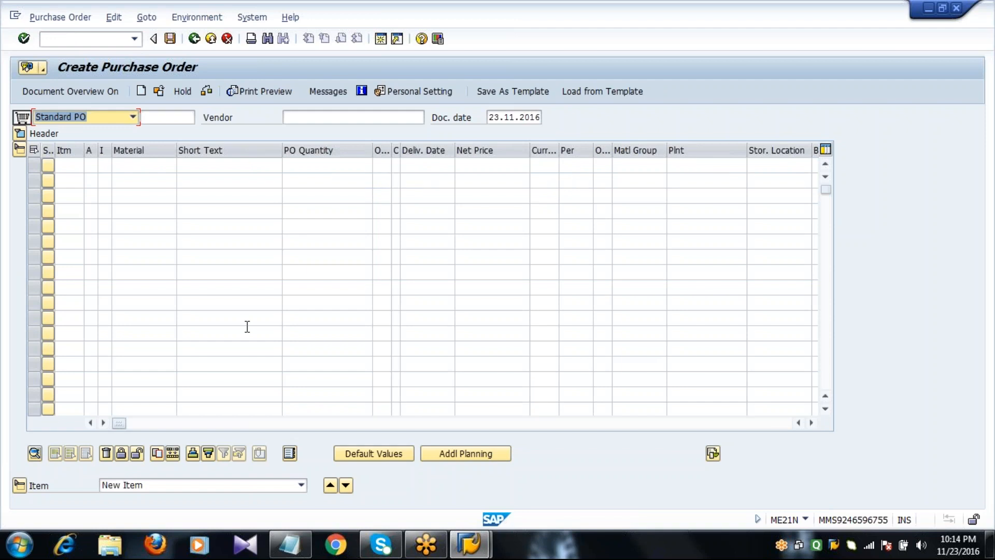
click(344, 425)
click(399, 424)
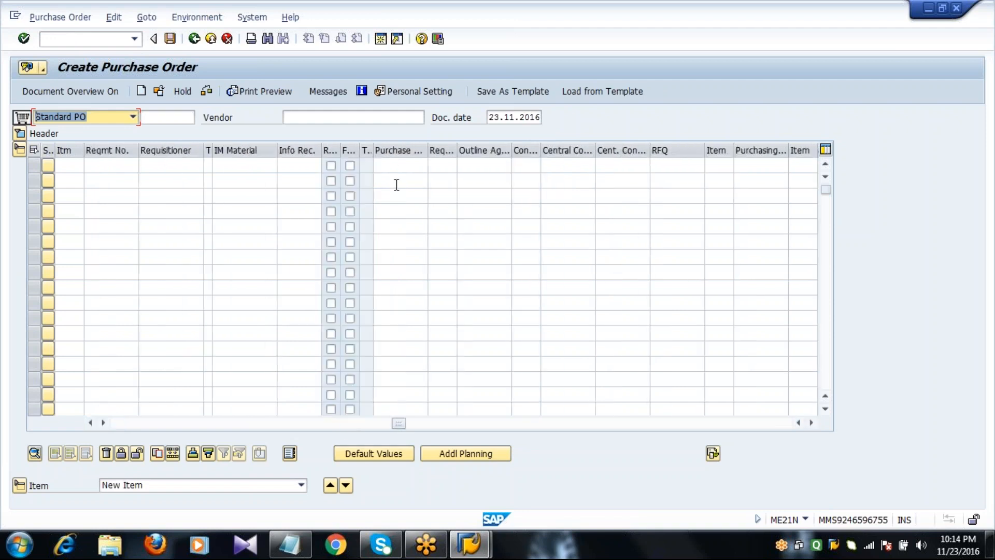
Enter requisition 10015154 in row 1 to load item 10
click(397, 166)
text(10015155)
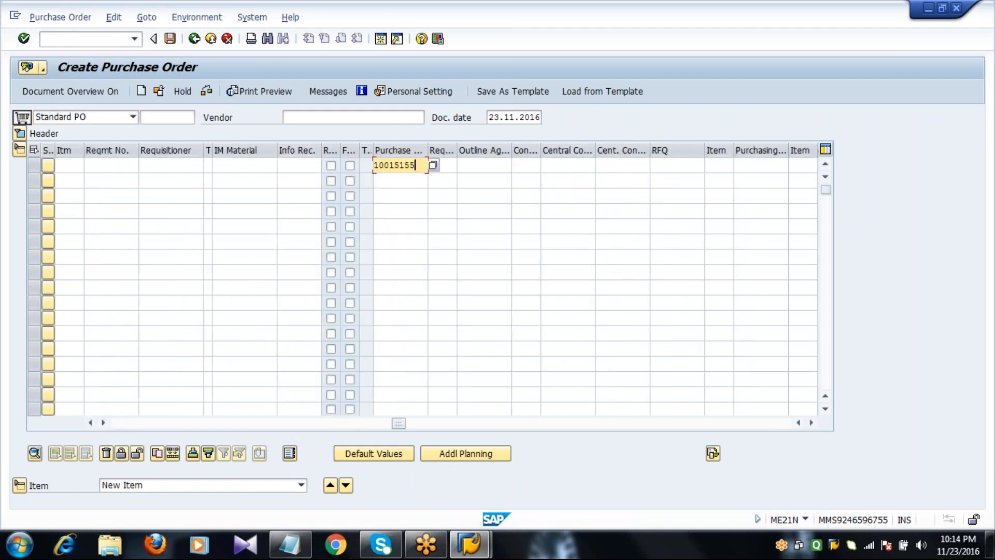
key(BackSpace)
text(4)
key(Return)
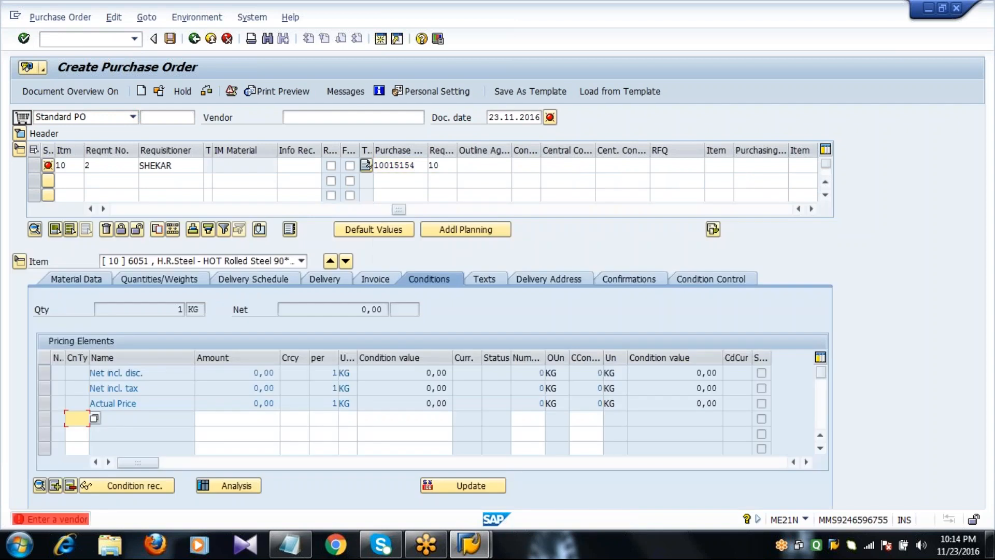
Check that item 10 holds material 6051 H.R.Steel
click(163, 210)
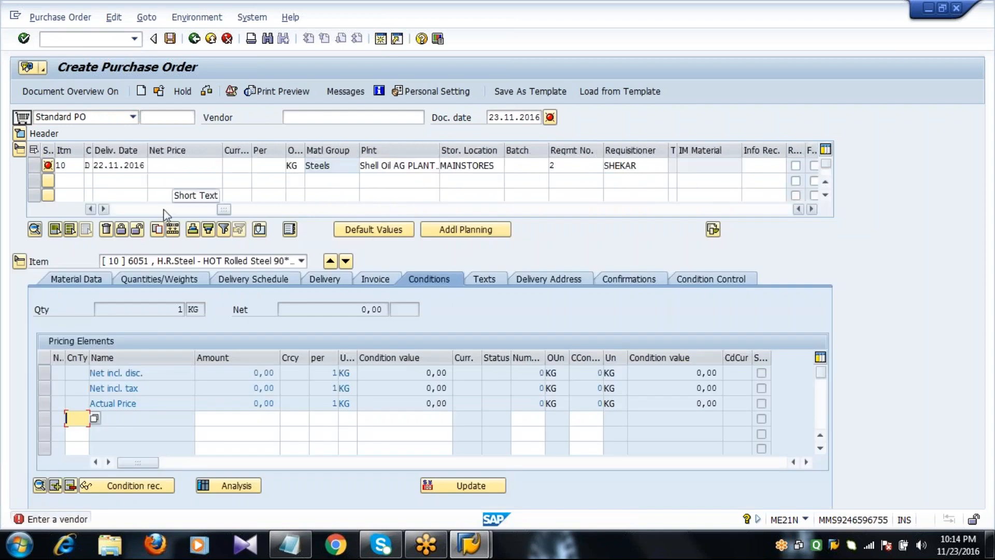
drag(164, 210, 113, 212)
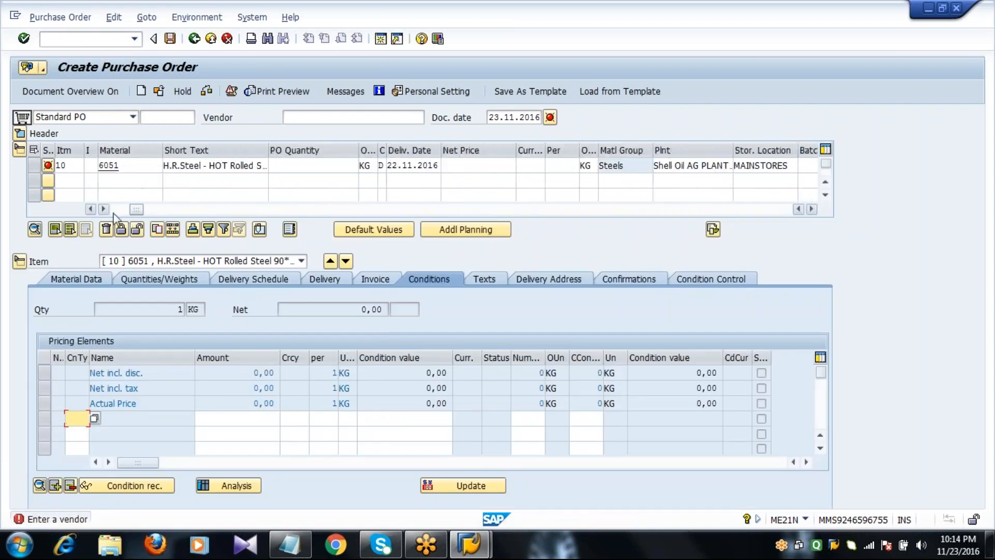
click(159, 167)
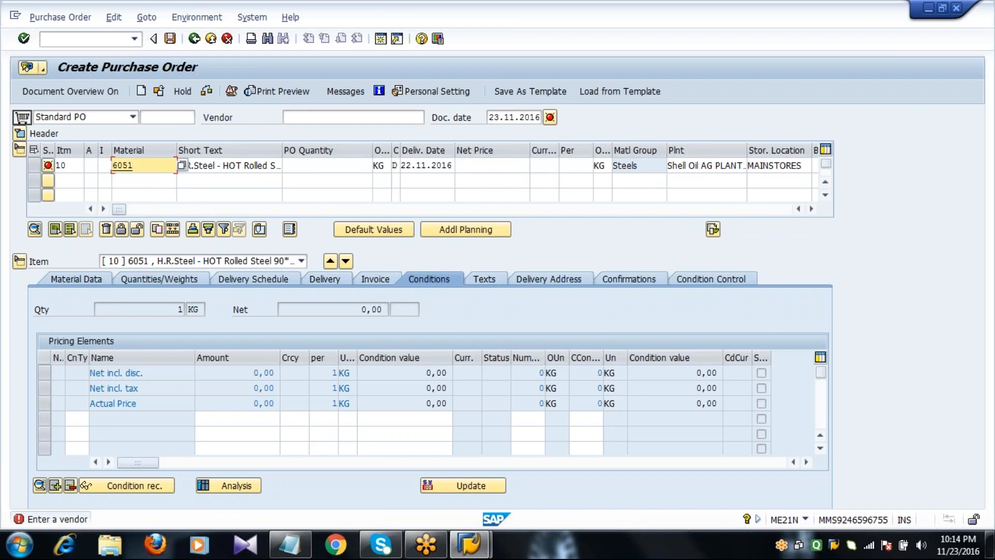
click(300, 120)
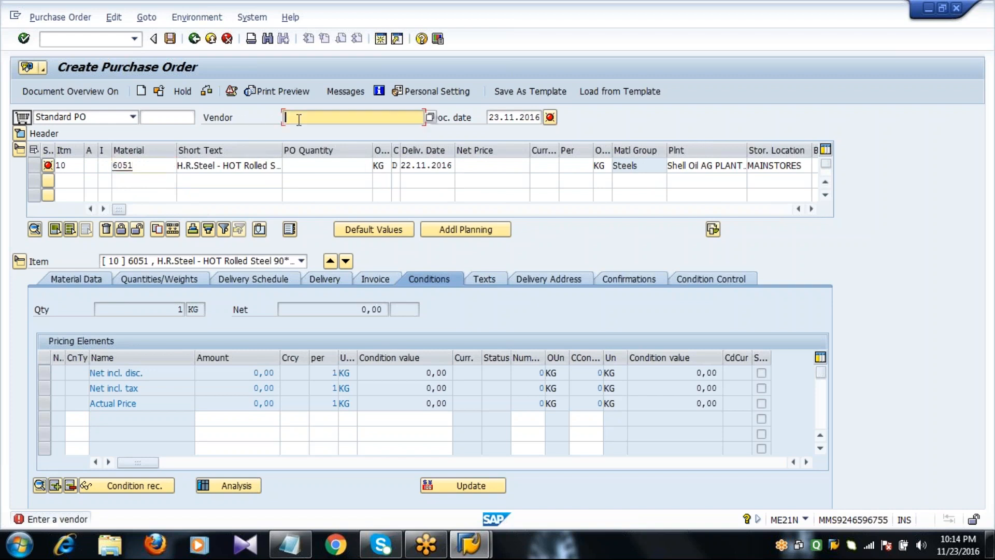
Enter vendor 2201 and quantity 10 for item 10, confirm the delivery-date warning, and save
text(2201)
key(Return)
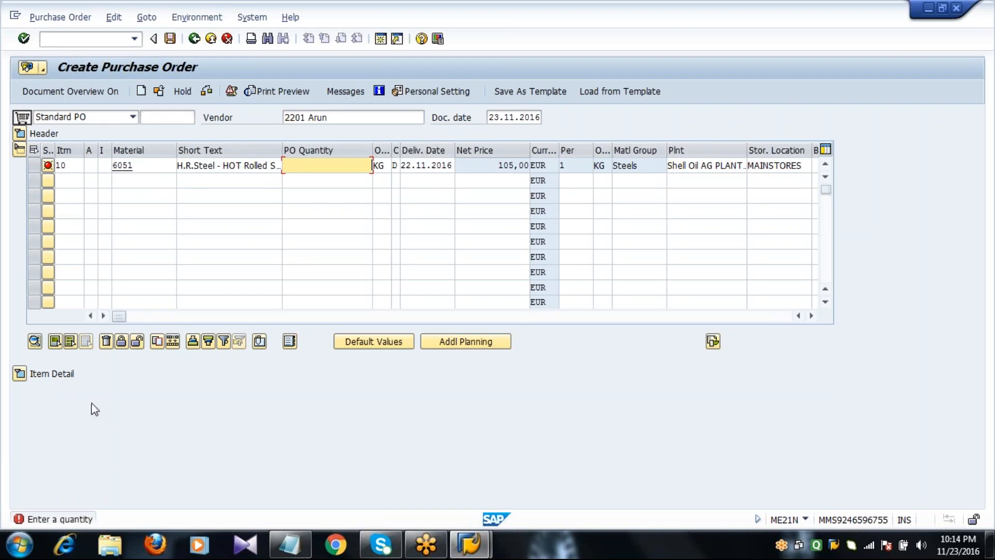
text(10)
key(Return)
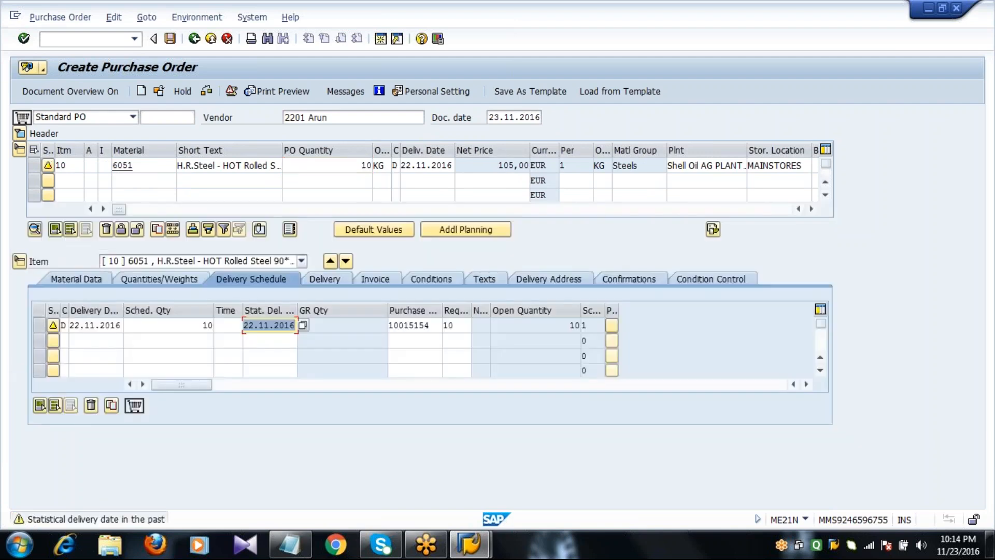
key(Return)
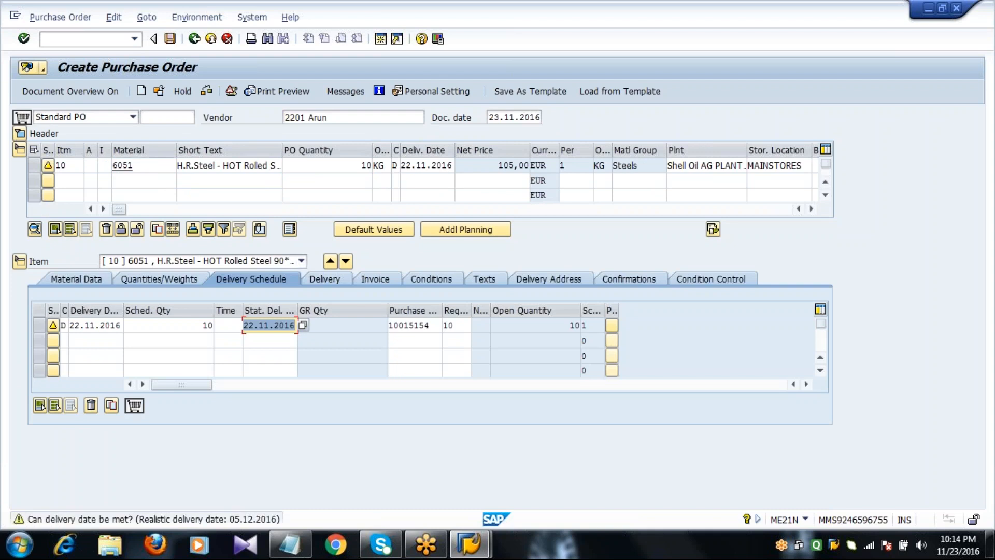
click(170, 39)
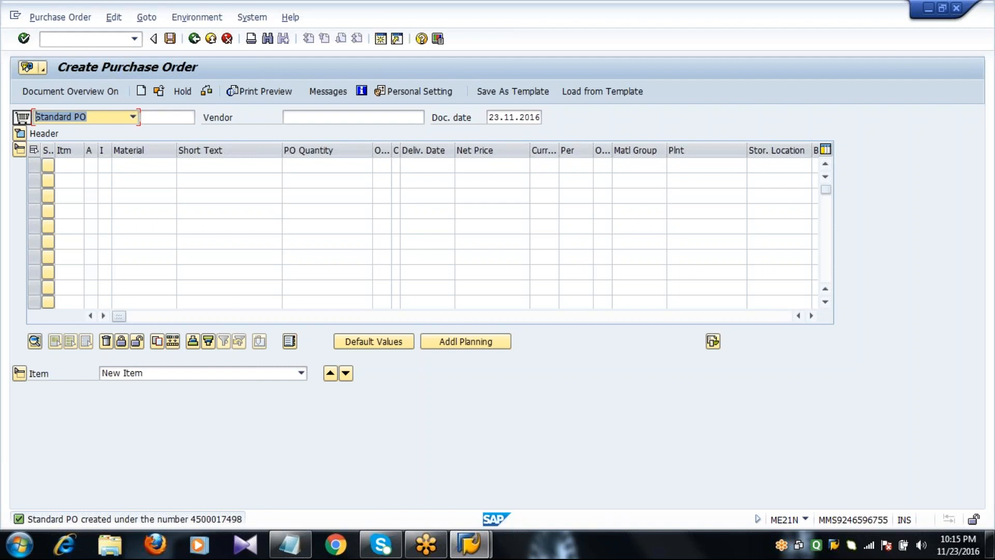
Return to SAP Easy Access and view the MM - Part1 notes on ME2M and ME2L
click(195, 40)
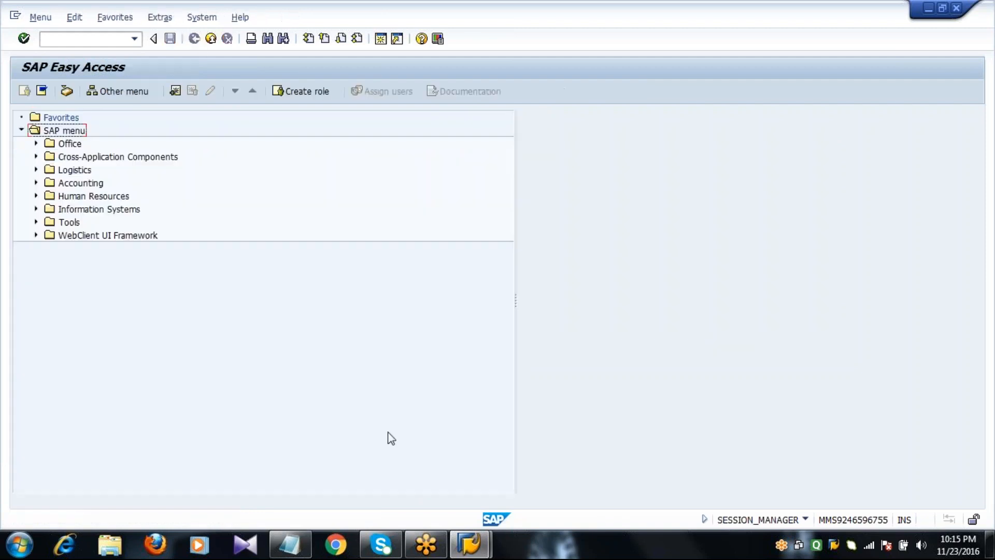
click(289, 545)
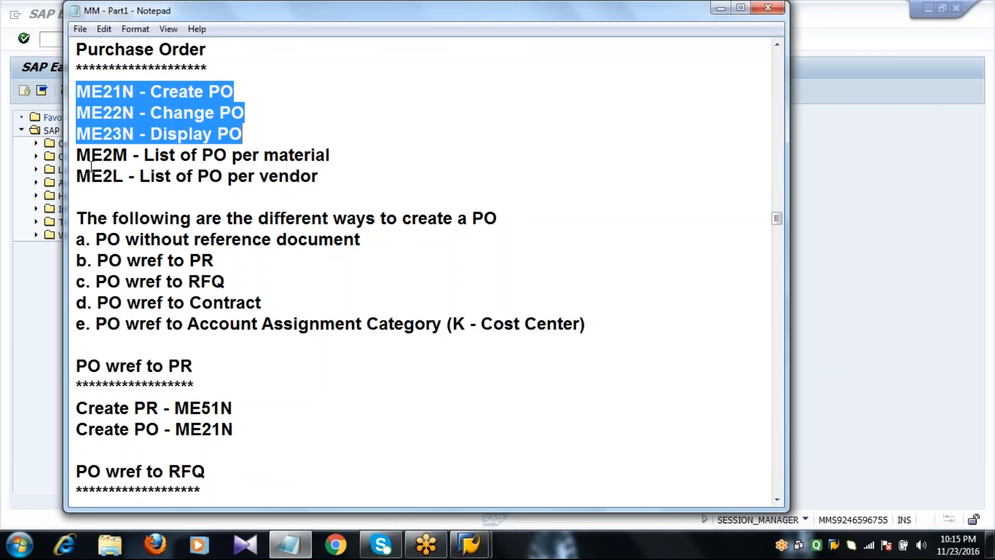
drag(77, 155, 347, 170)
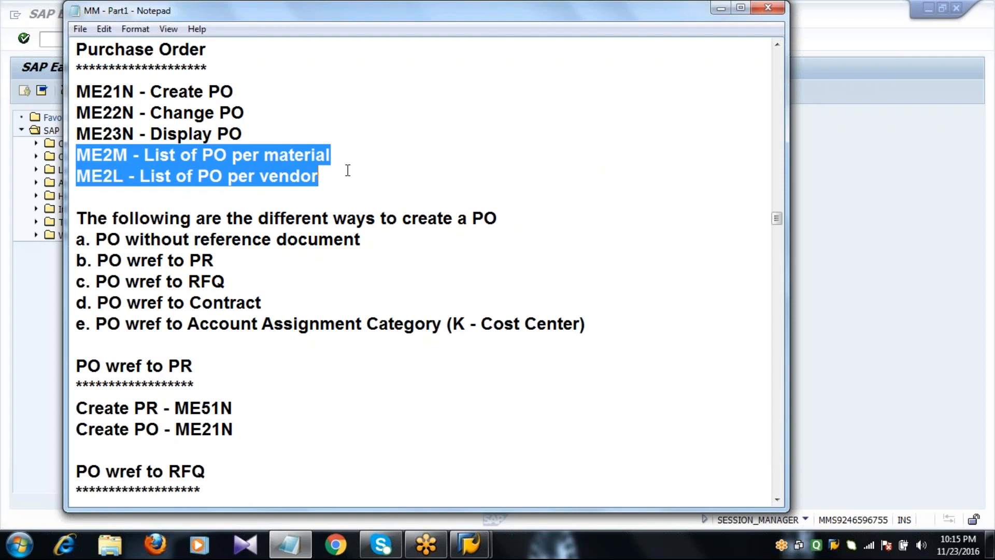
click(348, 171)
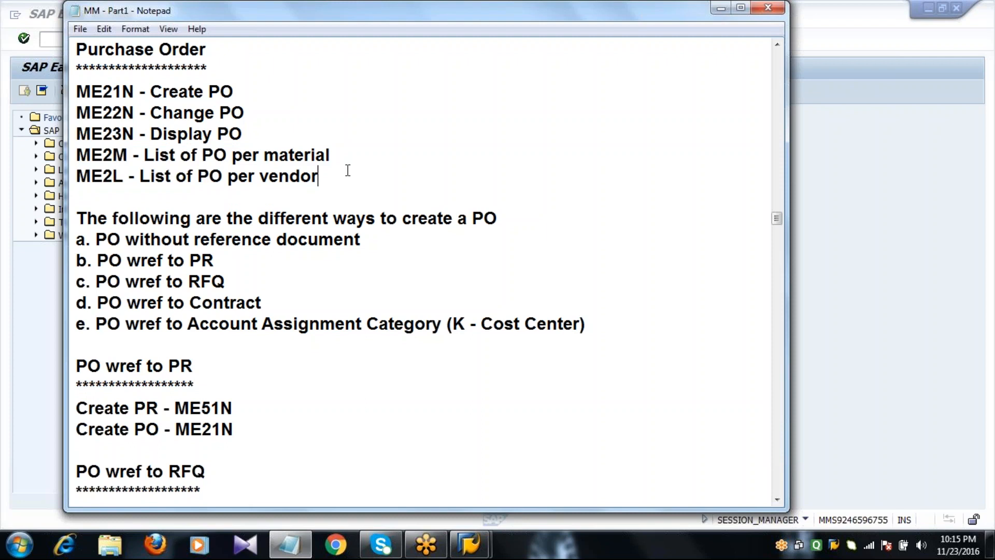